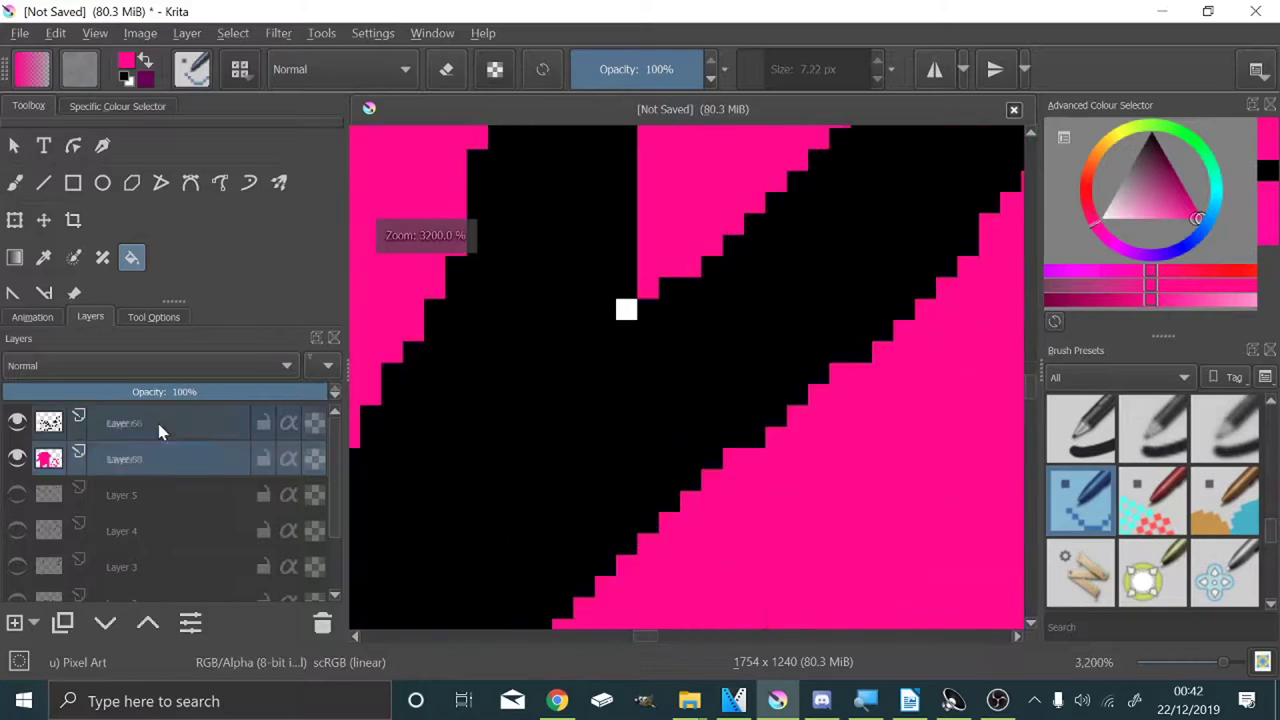
Step: Fill the stray white pixel in the outline on Layer 6 with black, and return to pink on Layer 8
scroll(650, 288, up, 3)
click(592, 350)
click(1199, 217)
click(185, 462)
scroll(686, 426, down, 15)
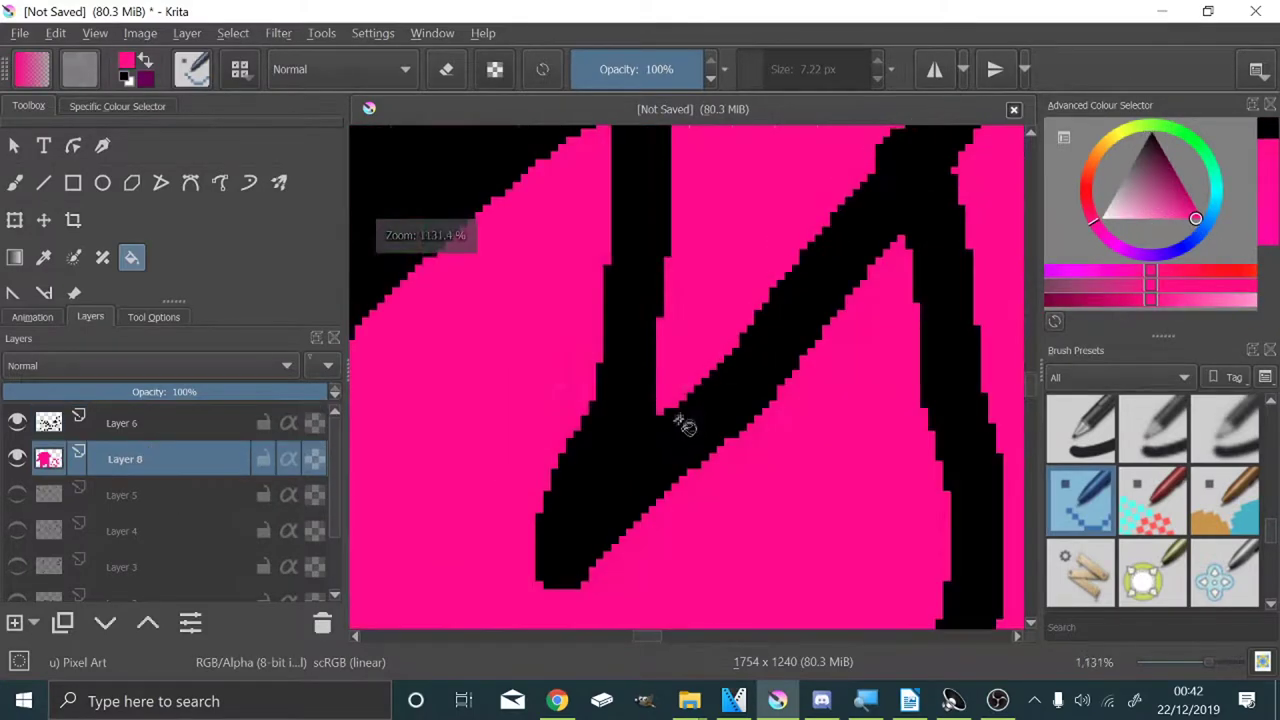
Step: Fill the remaining gaps around the left character's chin and hair with pink on Layer 8
scroll(730, 488, up, 6)
scroll(432, 396, up, 3)
click(480, 404)
scroll(487, 411, down, 5)
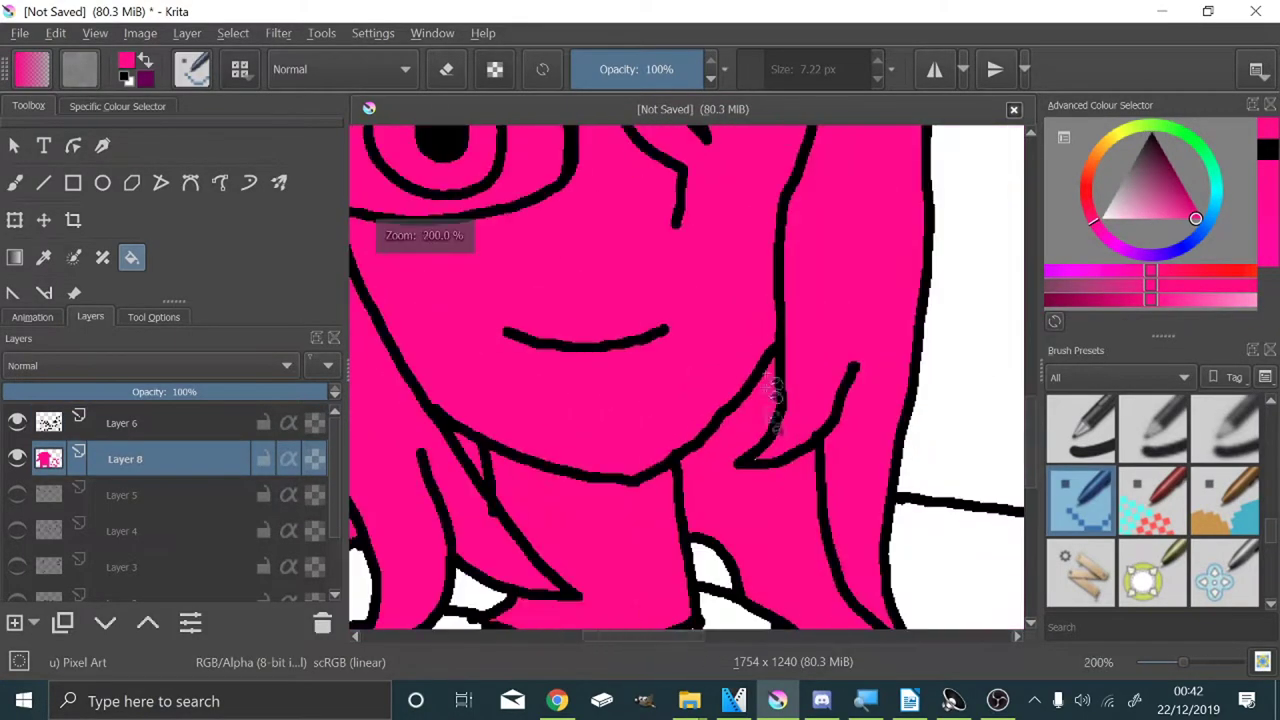
Step: Blacken the stray white pixel beside the left character's hair on Layer 6, and go back to pink on Layer 8
scroll(655, 492, up, 8)
click(163, 431)
drag(1128, 190, 1149, 122)
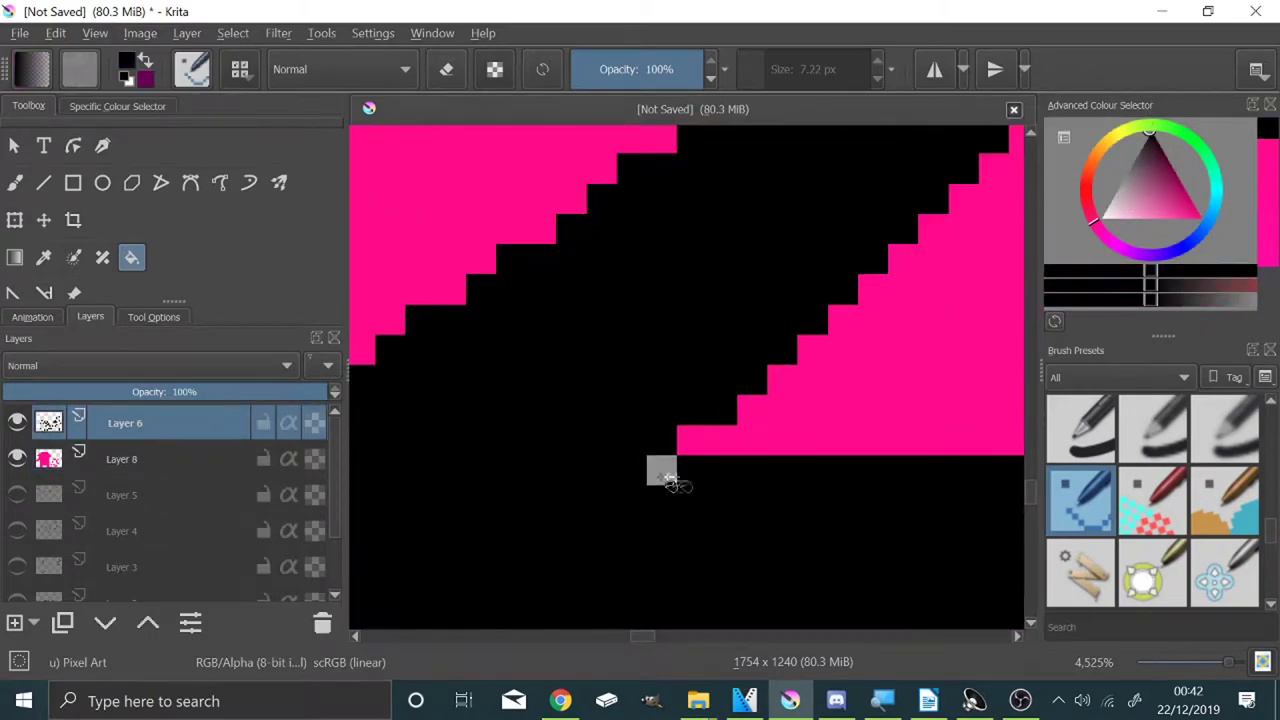
click(125, 459)
Step: Fill the left character's collar, shirt and jacket panels with pink
scroll(686, 420, down, 10)
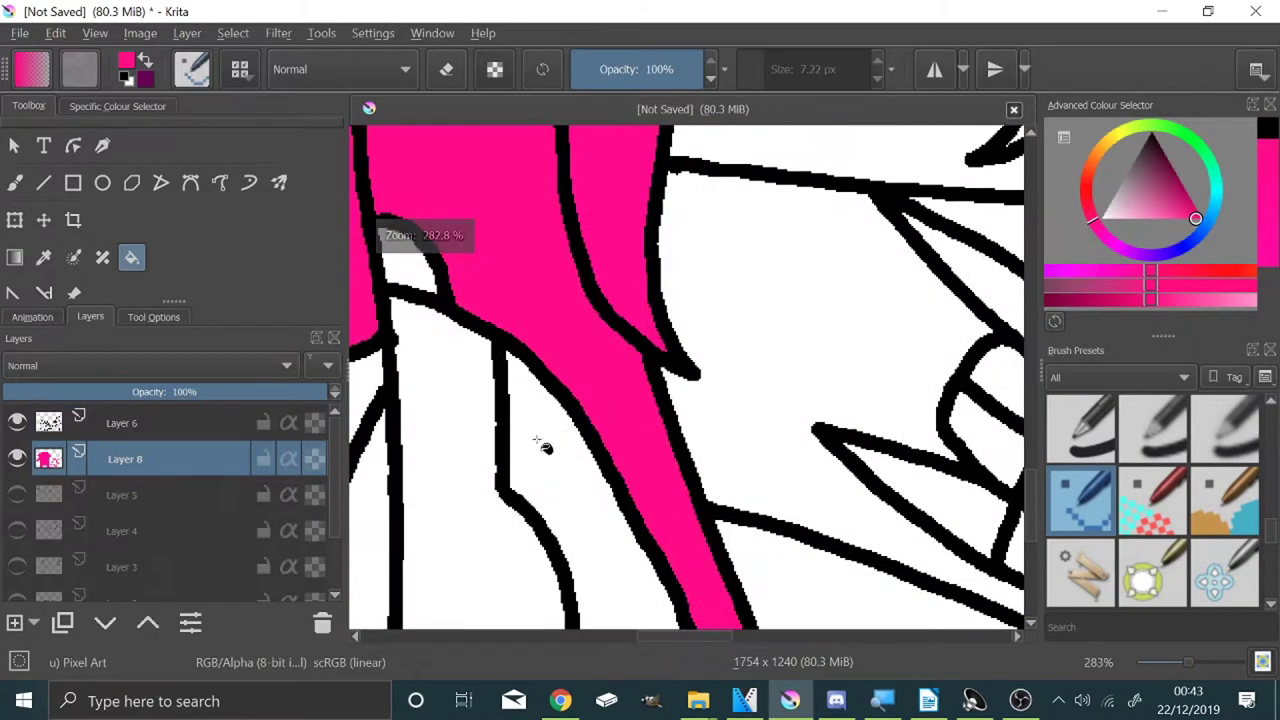
scroll(578, 330, down, 3)
scroll(446, 296, up, 3)
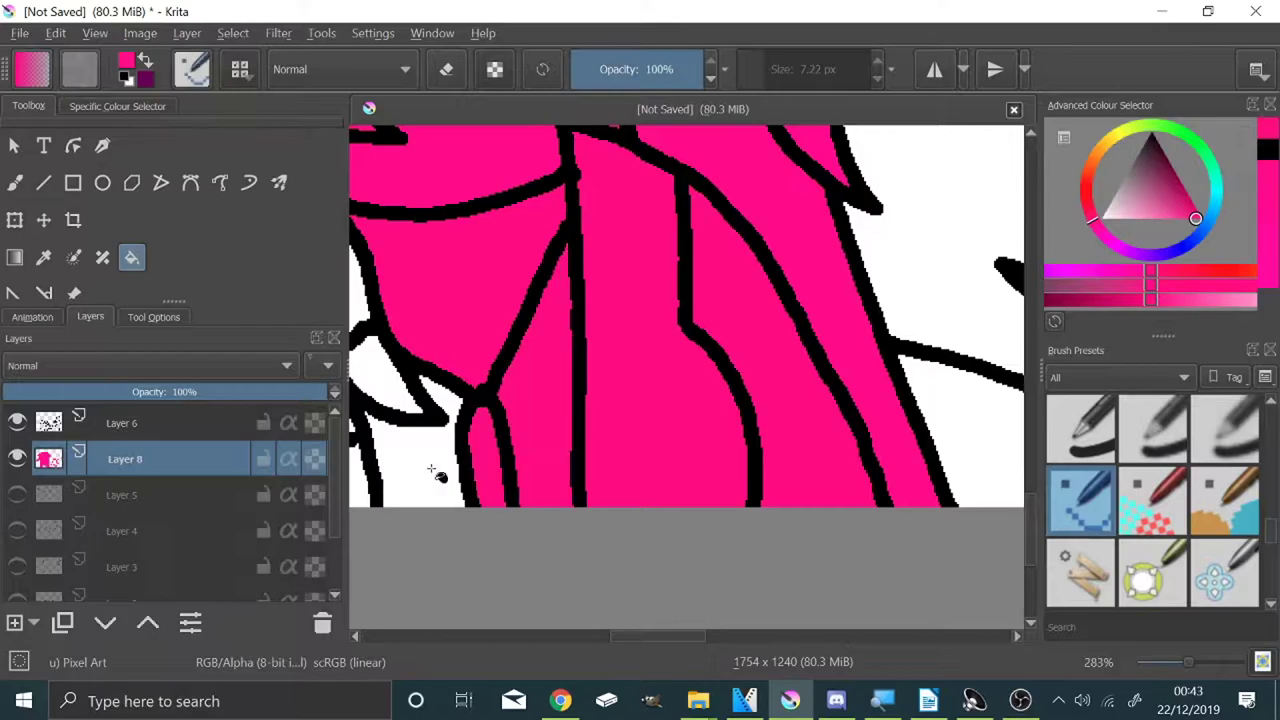
Step: Fill the left character's hand, thumb, fingers and adjoining clothing sections with pink
click(431, 468)
scroll(431, 455, up, 2)
click(457, 446)
scroll(457, 446, down, 1)
click(489, 398)
click(475, 535)
click(605, 495)
click(575, 502)
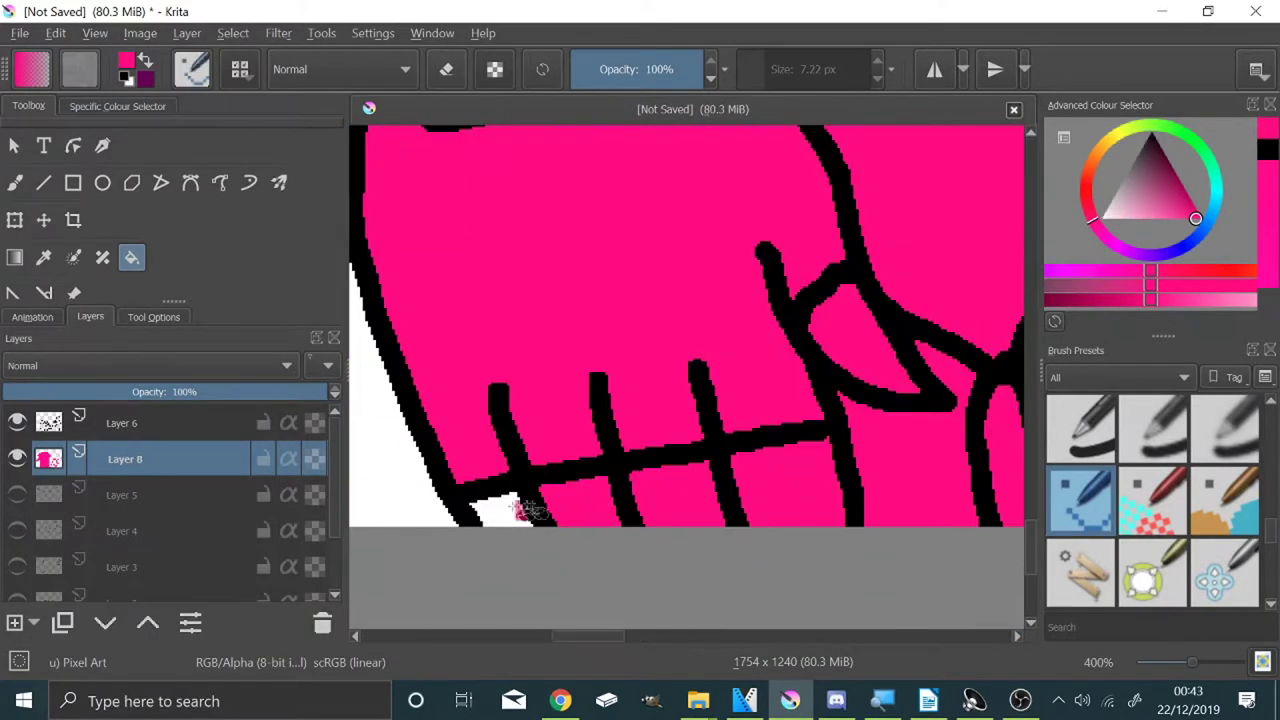
Step: Fill the right character's outstretched forearm, hand and pointed fingers with pink
scroll(572, 245, down, 1)
scroll(620, 335, down, 3)
scroll(700, 360, up, 4)
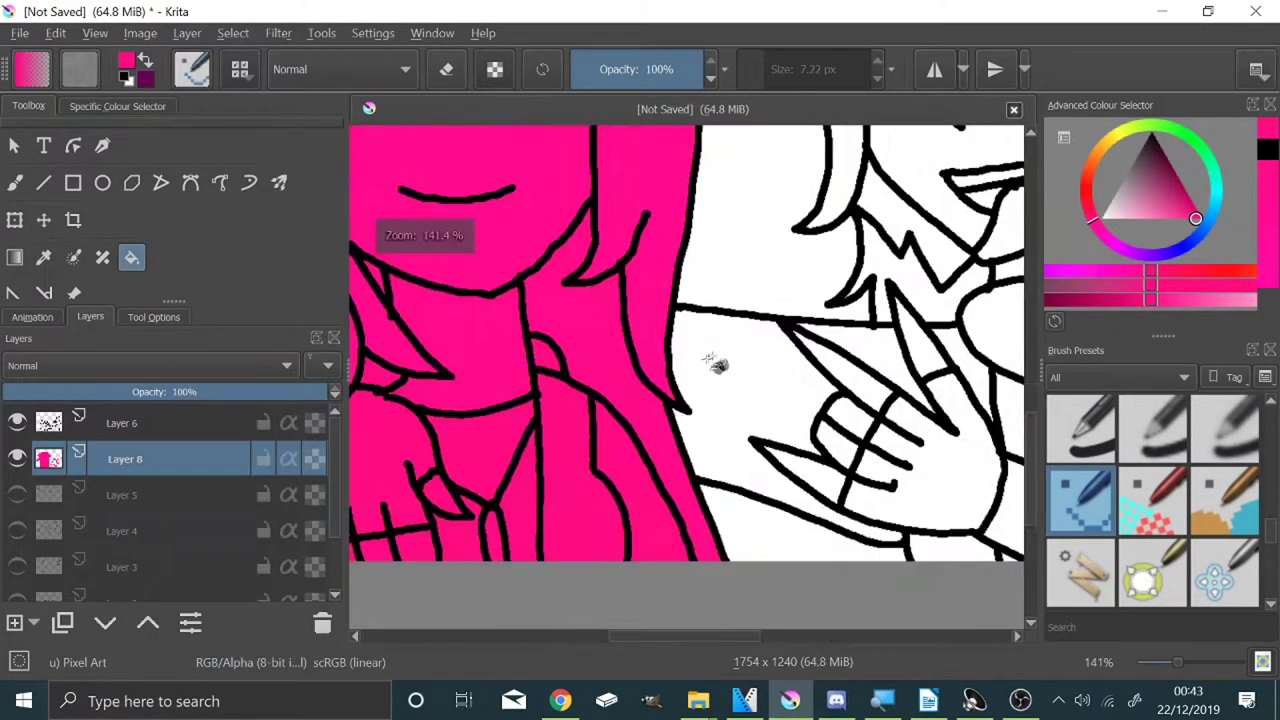
scroll(1000, 552, up, 1)
click(820, 545)
click(858, 430)
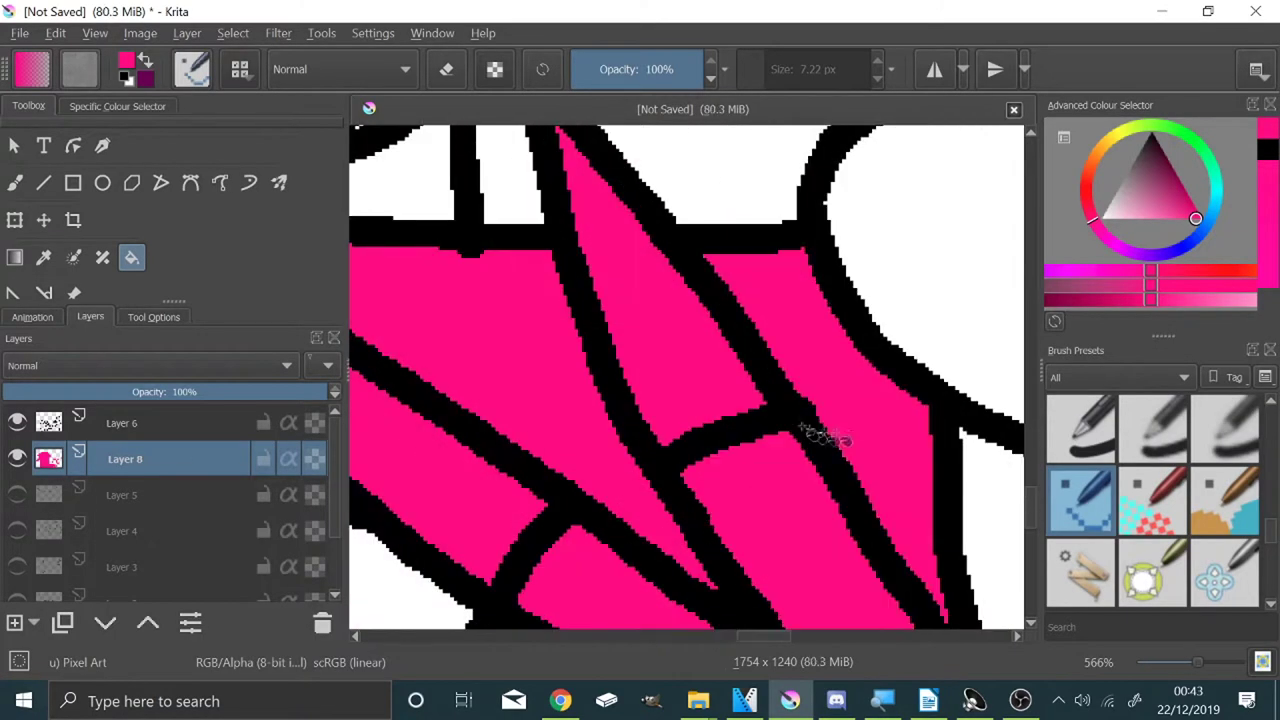
scroll(858, 432, down, 3)
scroll(980, 500, up, 3)
click(801, 465)
Step: Fill the leftover sections around the right character's arm and clothing near the canvas's lower edge with pink
scroll(700, 440, down, 2)
scroll(480, 425, up, 2)
scroll(622, 398, down, 3)
scroll(482, 383, up, 2)
scroll(482, 383, down, 3)
scroll(588, 374, up, 2)
scroll(620, 394, up, 3)
click(620, 394)
Step: Fill the stray white pixel in the lower outline on Layer 6 with black, and reselect pink and Layer 8
scroll(615, 393, up, 3)
click(188, 421)
click(186, 421)
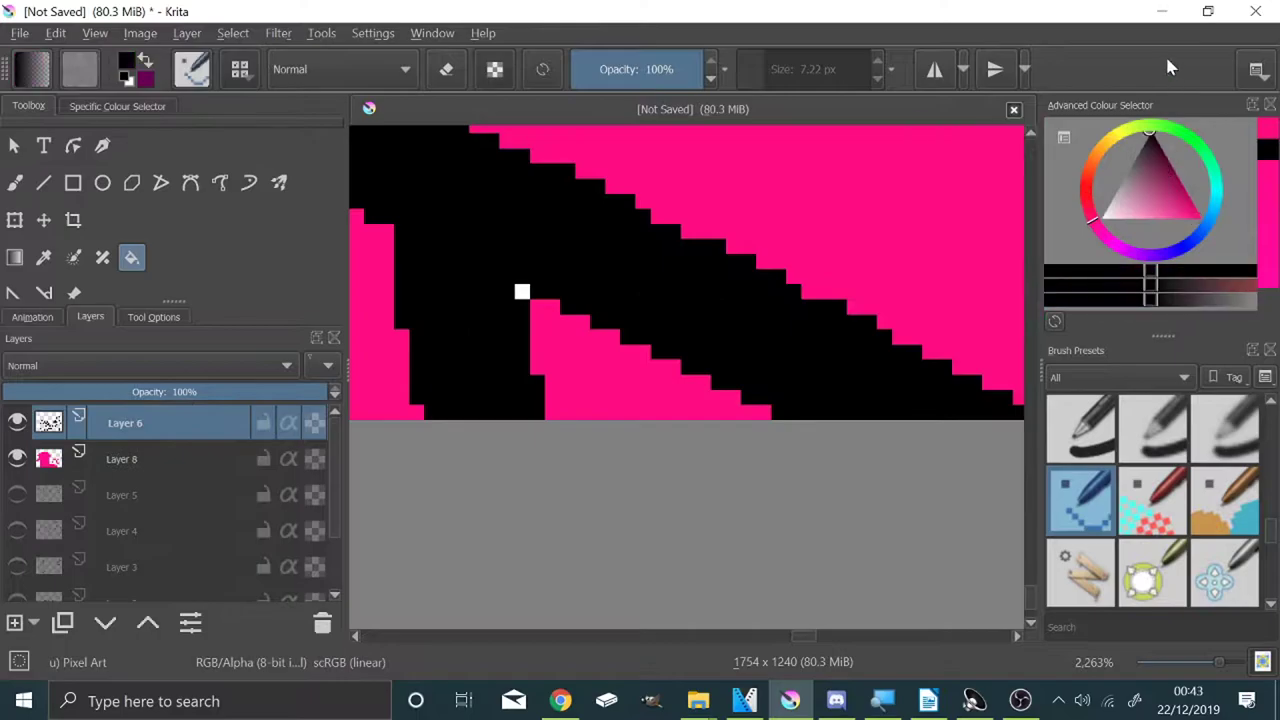
scroll(656, 232, up, 3)
click(115, 465)
Step: Fill the right character's clothing, scarf, face and mouth areas with pink
scroll(634, 463, down, 7)
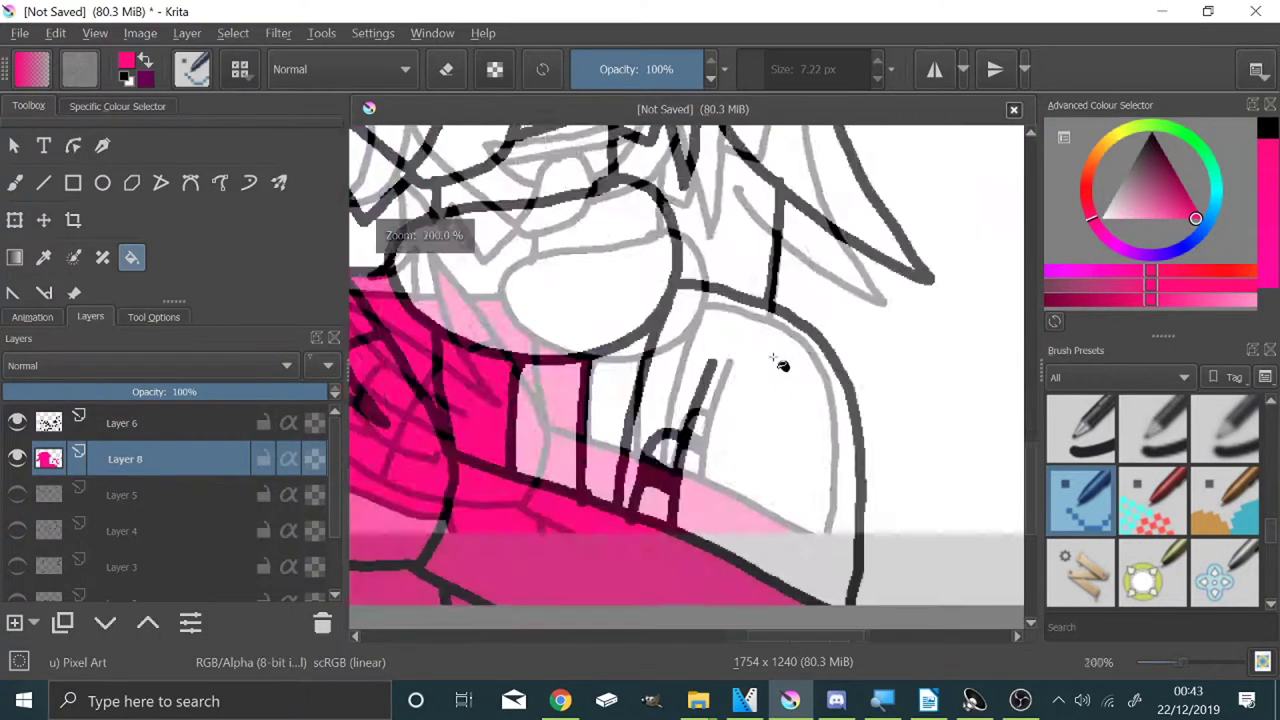
scroll(563, 440, down, 4)
scroll(652, 343, up, 1)
scroll(705, 400, down, 4)
scroll(709, 509, up, 6)
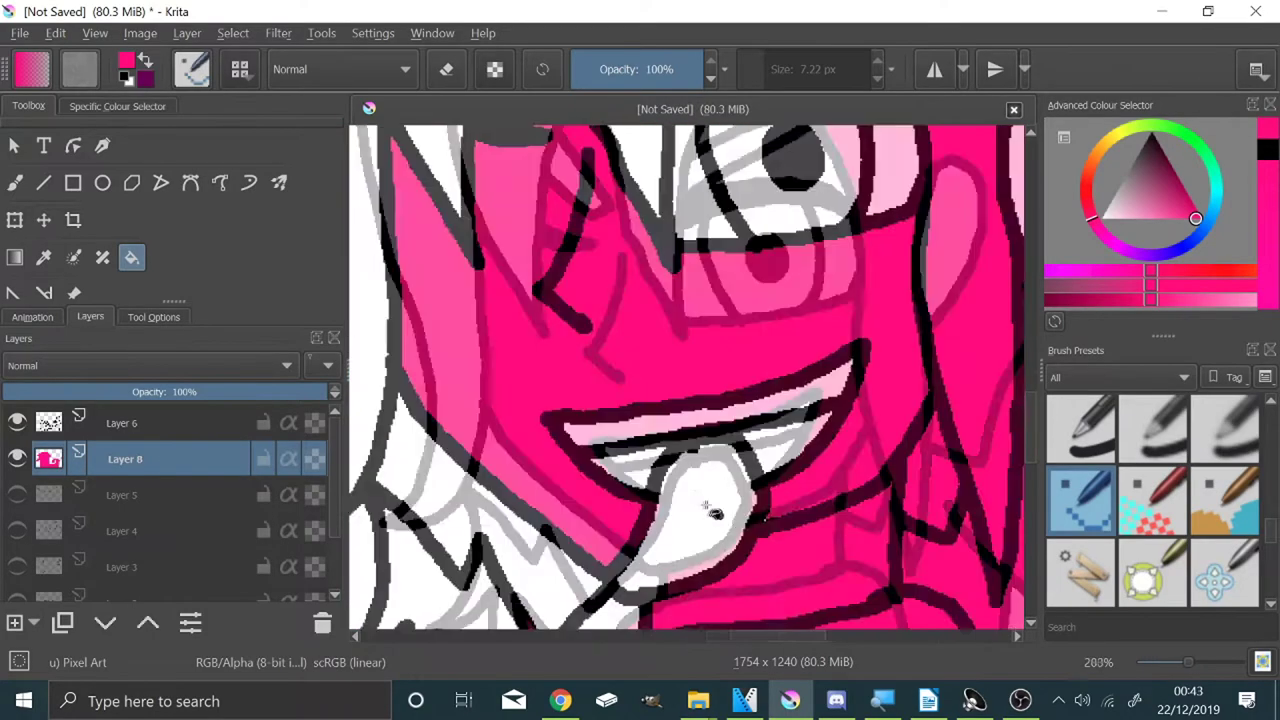
Step: Fill the stray pixel in the outline beside the right character's tongue with black on Layer 6, and return to Layer 8
scroll(632, 443, down, 1)
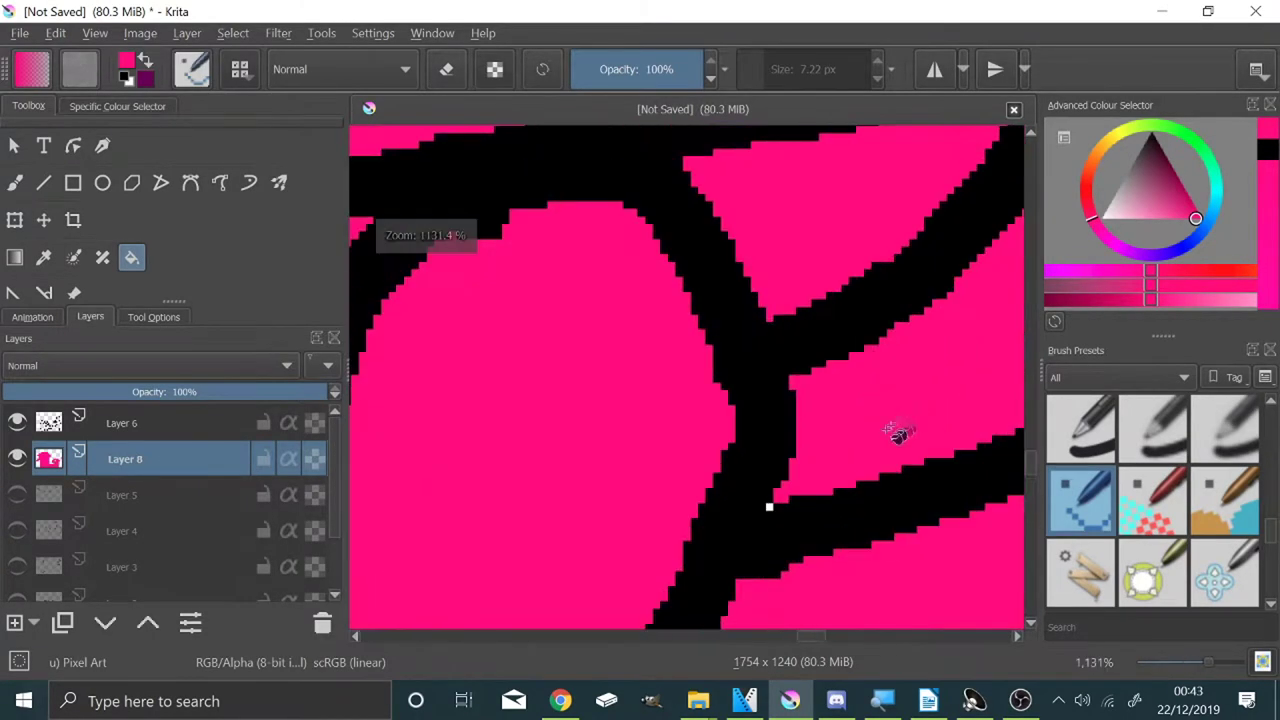
key(Page_Up)
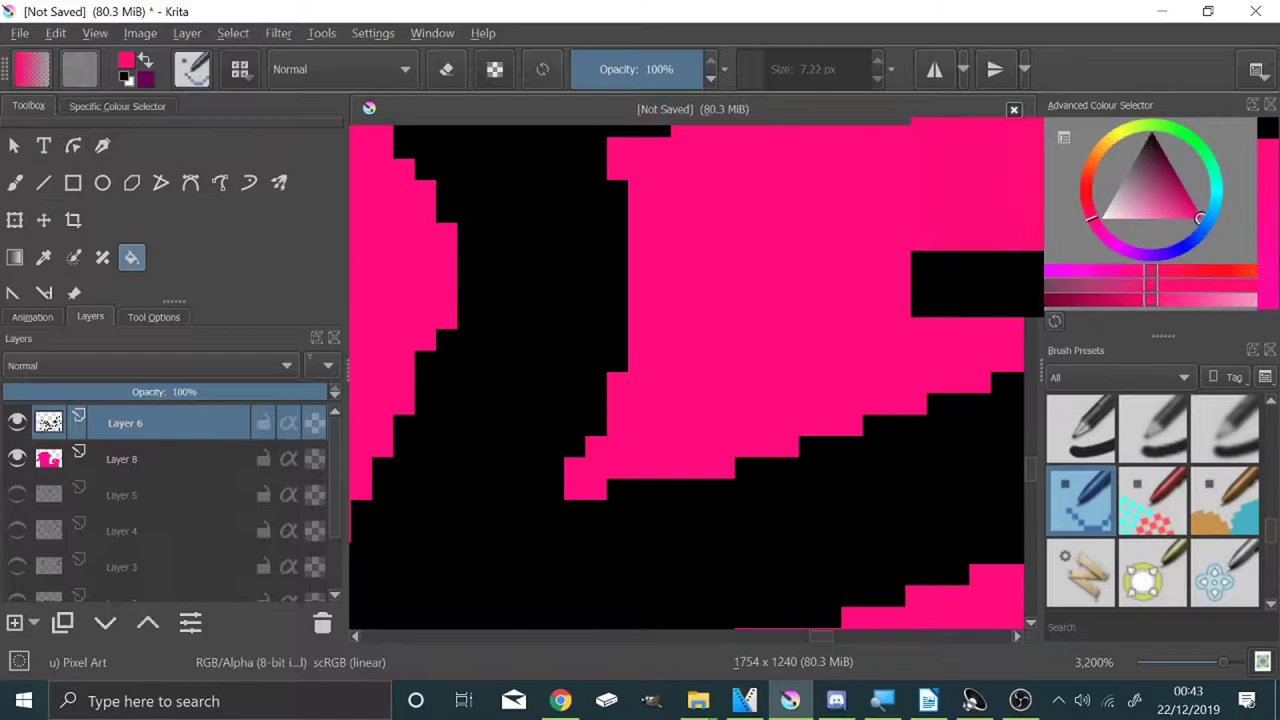
key(Page_Down)
Step: Fill the hair beside the right character's neck with pink, and blacken the stray white pixel at its tip on Layer 6
scroll(509, 505, down, 10)
scroll(515, 485, up, 3)
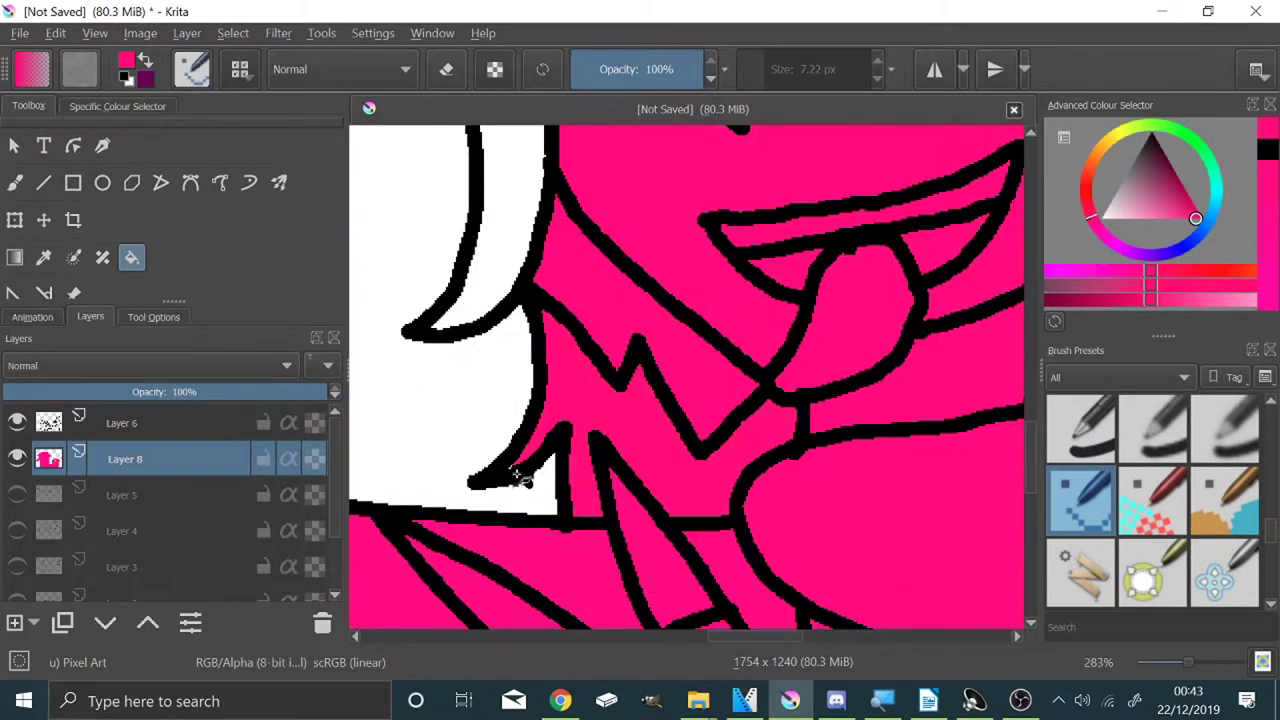
scroll(520, 478, up, 8)
key(Page_Up)
scroll(508, 405, up, 1)
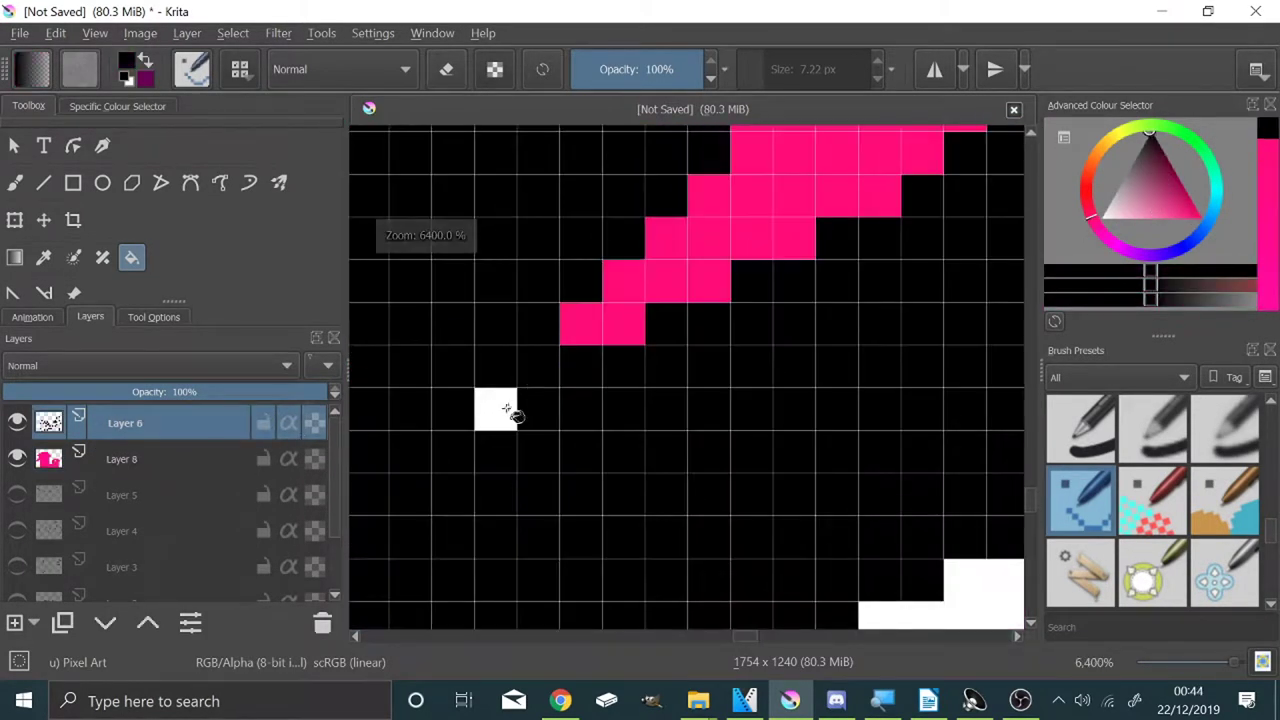
click(130, 459)
Step: Fill the right character's hair strands and the parts of the open eye with pink on Layer 8
scroll(623, 409, down, 7)
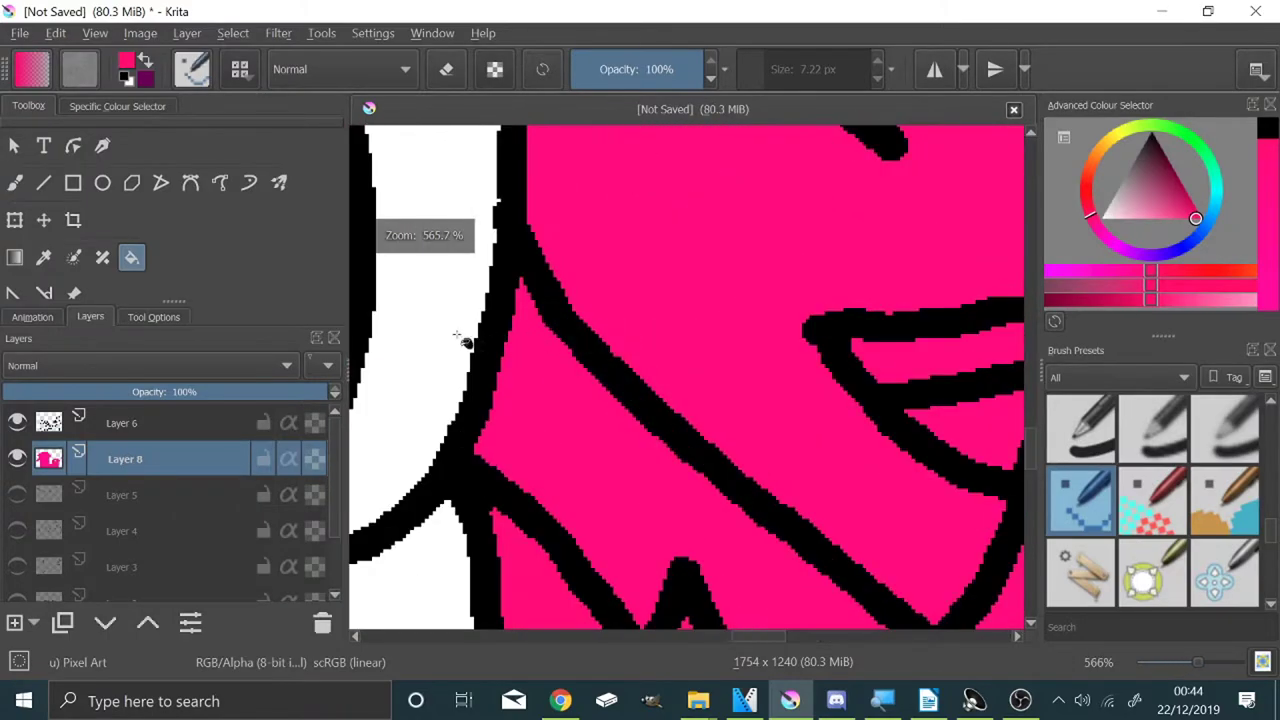
scroll(643, 439, down, 7)
scroll(795, 338, up, 7)
click(793, 338)
scroll(793, 338, down, 2)
scroll(779, 399, up, 2)
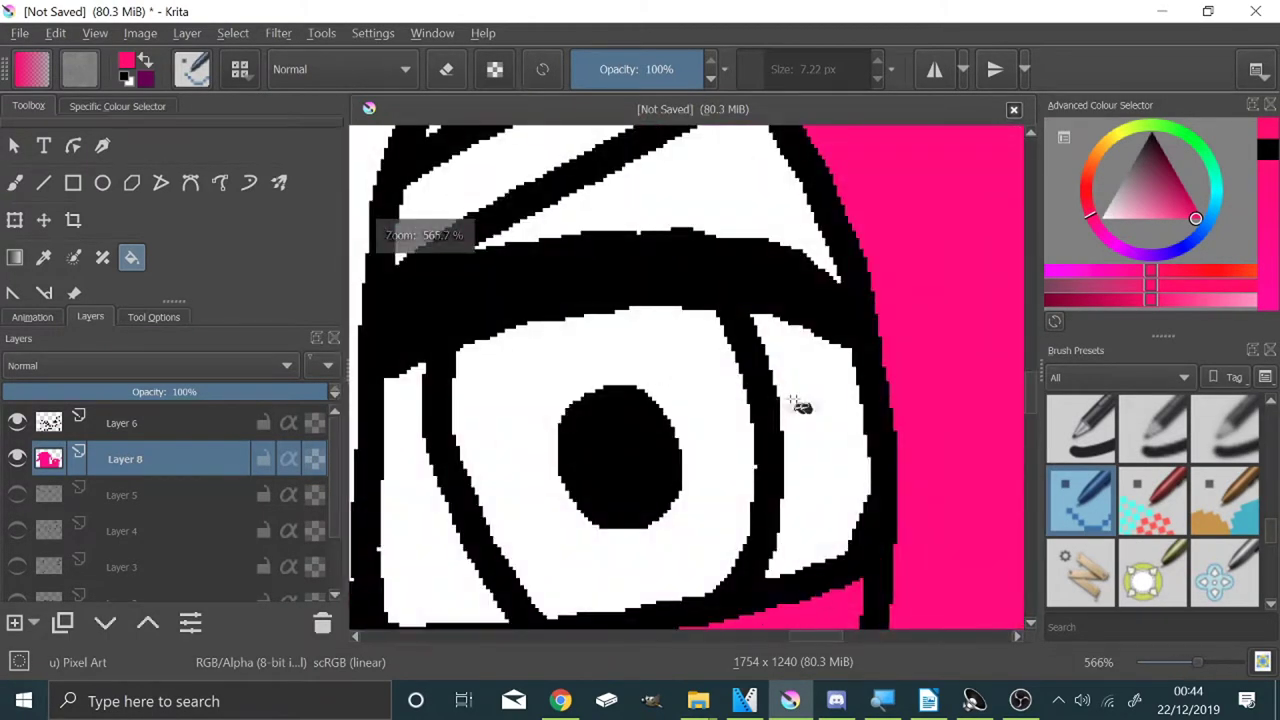
click(785, 402)
click(700, 385)
Step: Fill the right character's remaining fringe, eyebrow and Santa hat areas with pink, and hide Layer 8
scroll(687, 350, down, 2)
scroll(690, 355, up, 4)
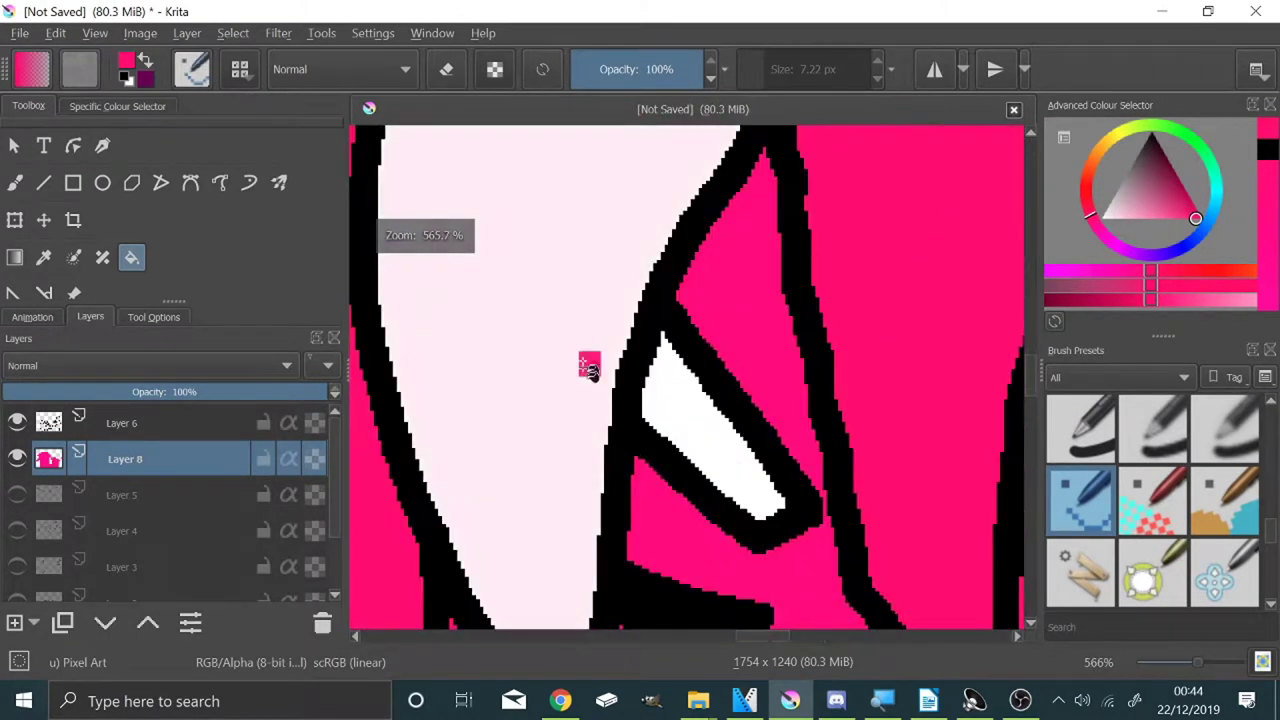
scroll(600, 355, down, 2)
scroll(711, 380, down, 4)
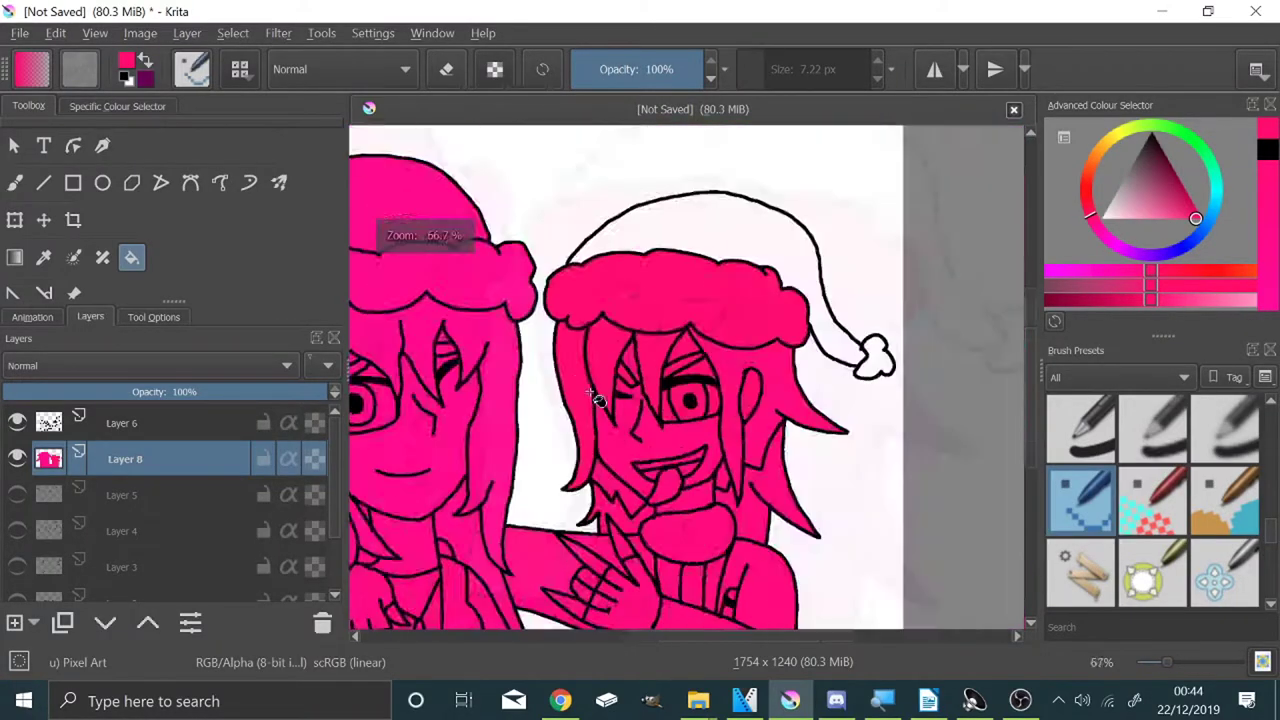
scroll(886, 443, up, 3)
scroll(886, 443, down, 7)
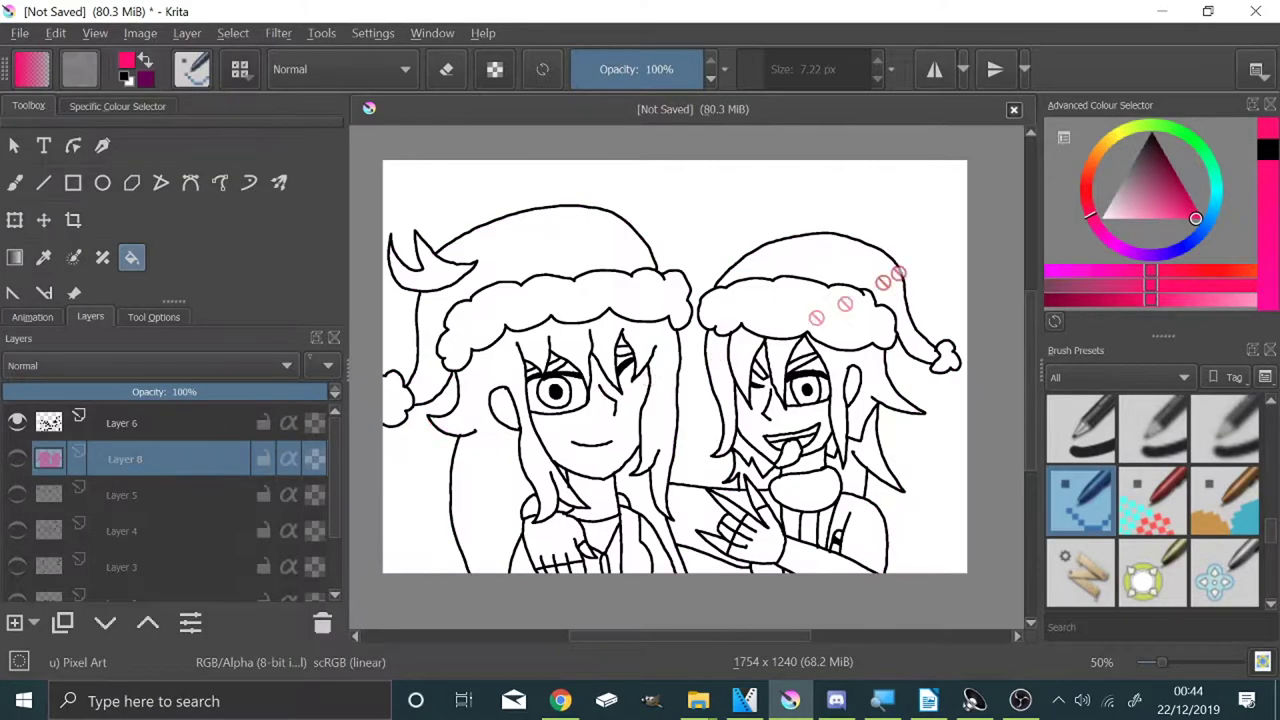
Step: Create a new layer above Layer 8, and fill the left character's glove and jacket panel with black
key(x)
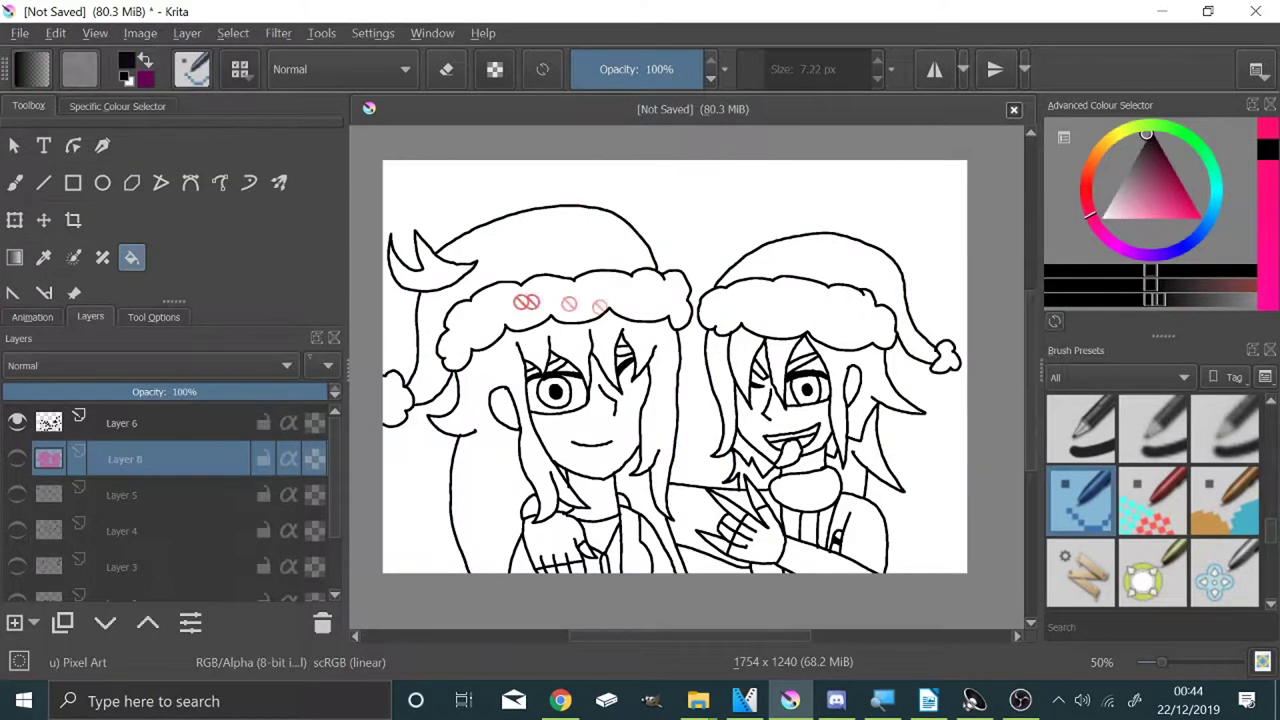
scroll(511, 376, up, 3)
click(14, 622)
scroll(640, 560, down, 5)
scroll(651, 563, up, 8)
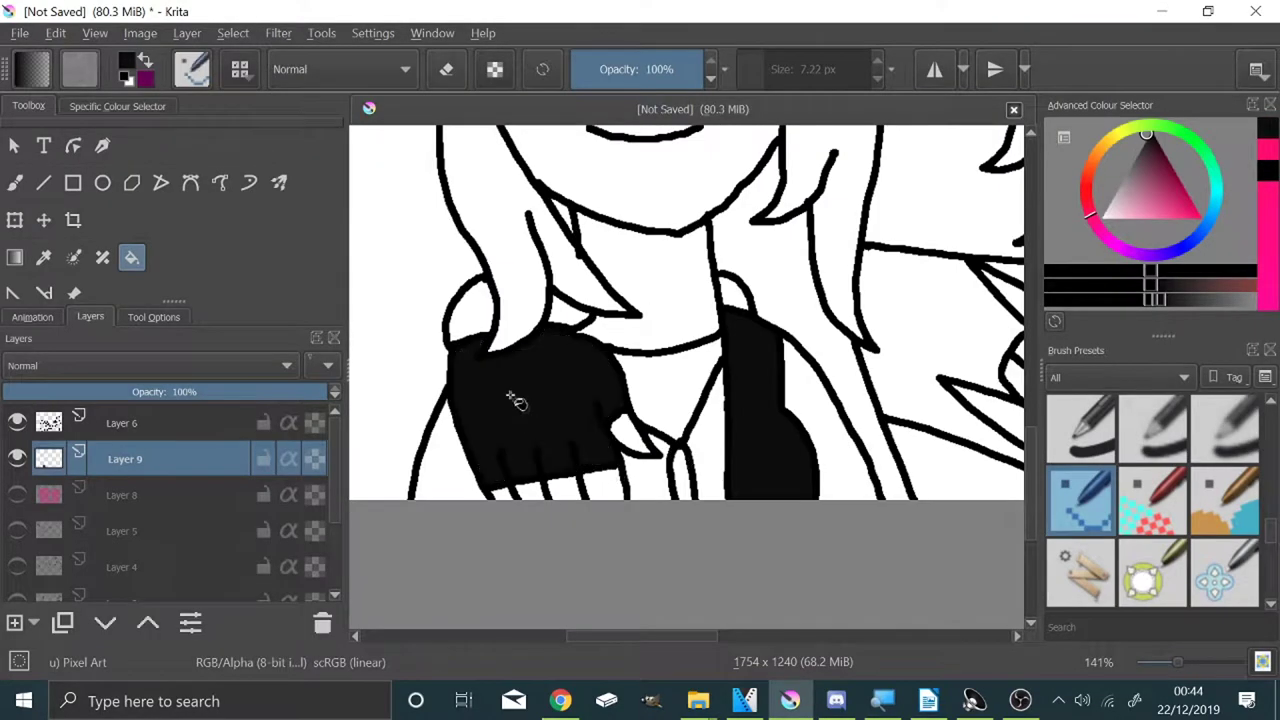
Step: Fill the right character's glove and the hair around the ear with black on Layer 9
scroll(519, 404, down, 1)
scroll(771, 442, down, 1)
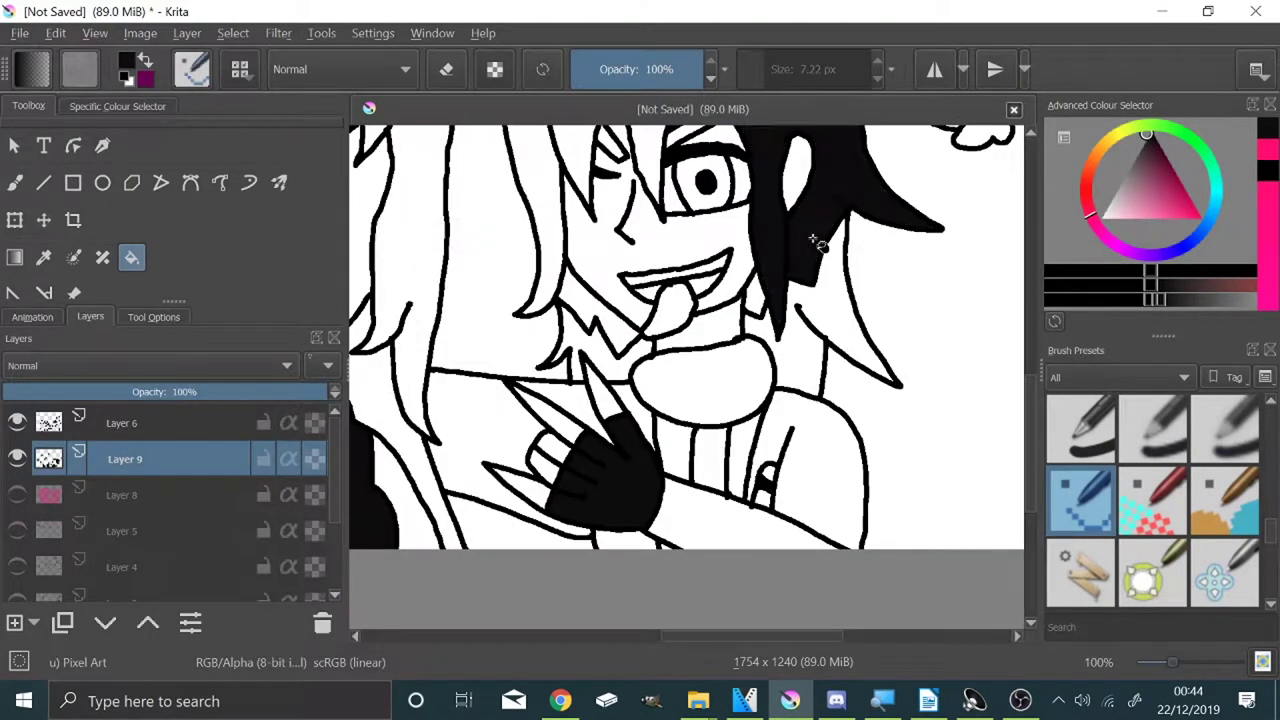
scroll(816, 256, up, 6)
scroll(646, 366, down, 2)
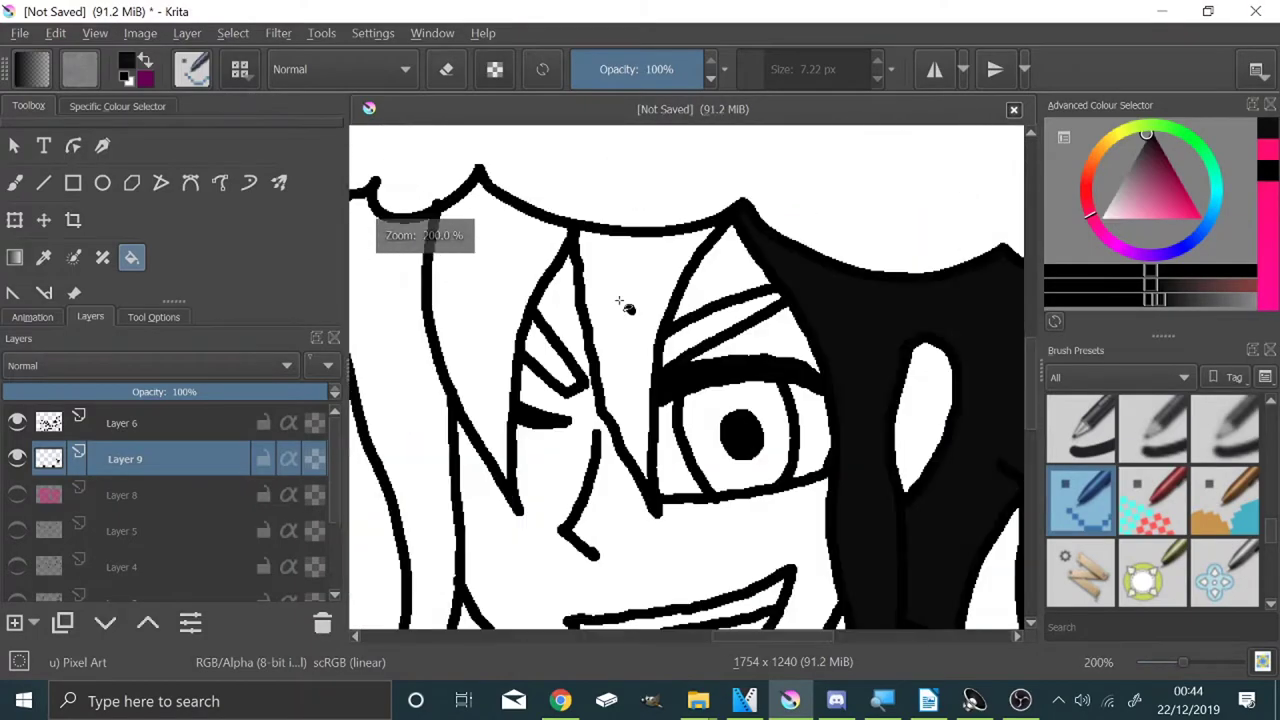
Step: Fill the right character's fringe, eyebrows and remaining dark hair with black
scroll(623, 306, up, 2)
scroll(546, 344, down, 5)
scroll(514, 371, up, 1)
scroll(551, 434, down, 3)
scroll(528, 448, up, 1)
scroll(503, 430, down, 1)
Step: Hide the white background Layer 1, and fill the whites of the left character's eyes with white
scroll(60, 555, down, 3)
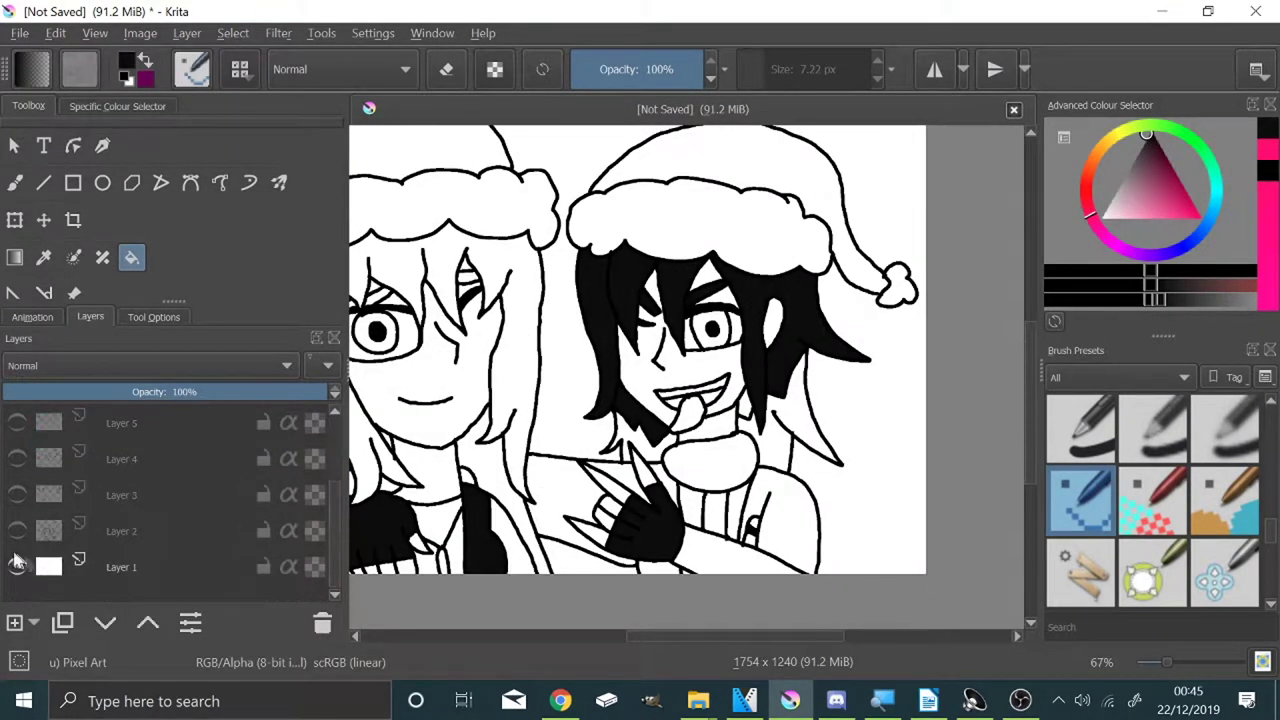
drag(637, 398, 783, 406)
click(1100, 217)
scroll(602, 348, up, 4)
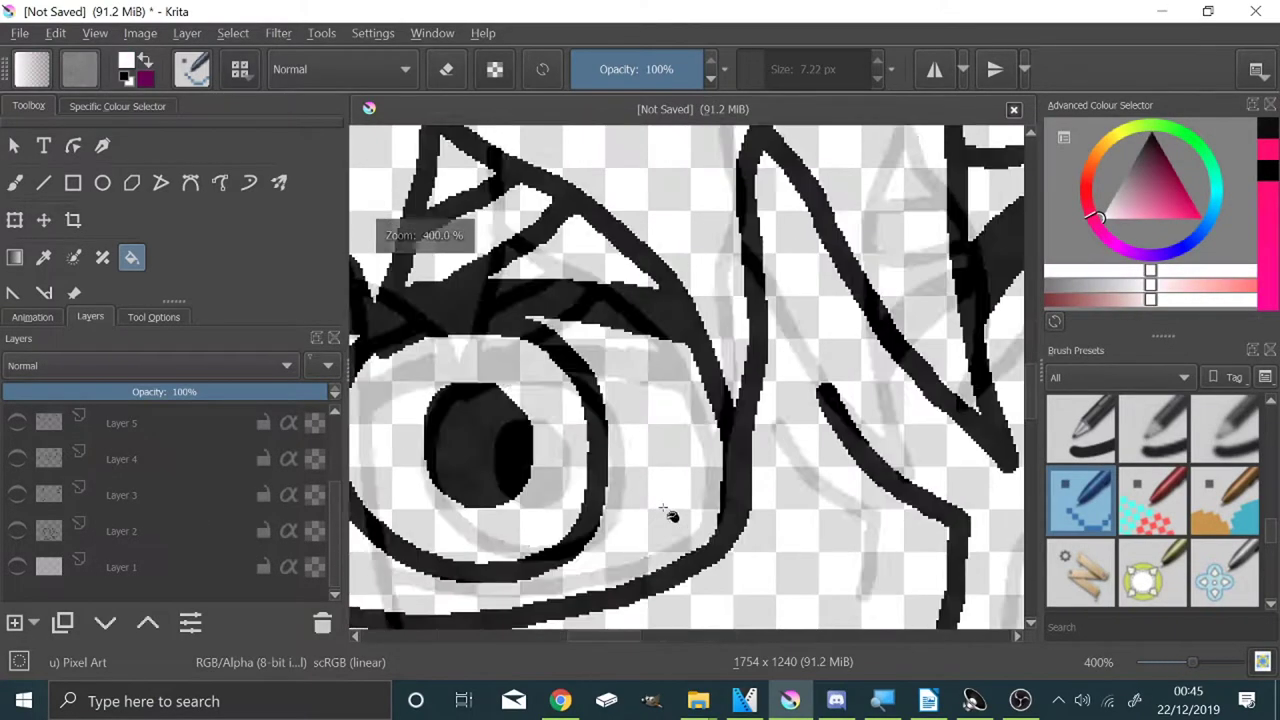
scroll(632, 378, down, 3)
scroll(637, 385, down, 1)
Step: Fill the stray transparent pixel in the sleeve outline on Layer 6 with black, and return to white on Layer 9
scroll(700, 450, up, 6)
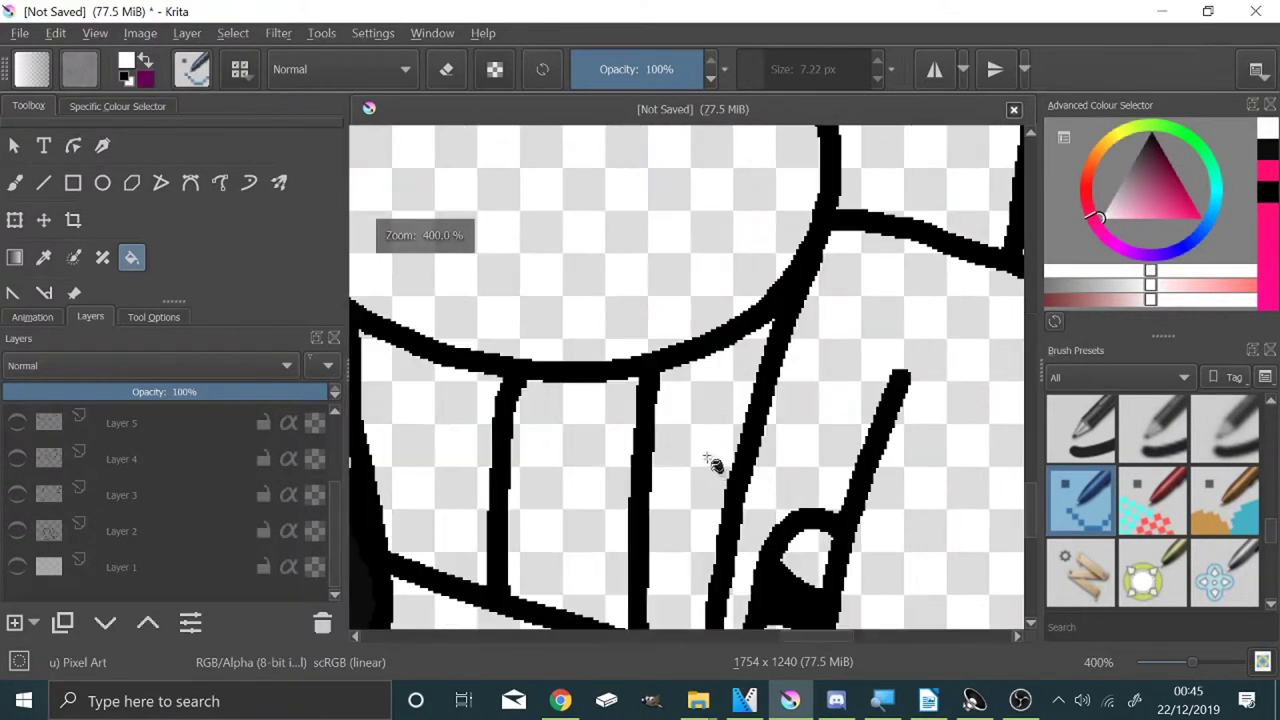
click(174, 430)
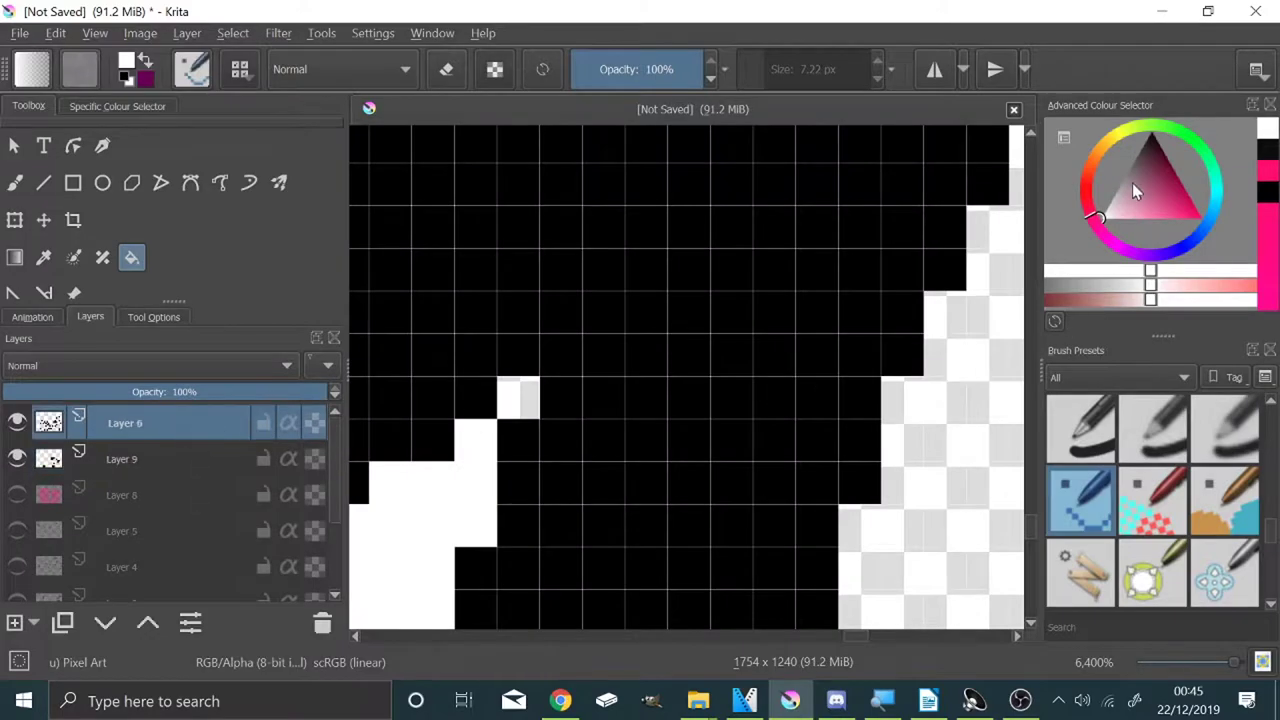
ctrl+click(672, 320)
click(155, 466)
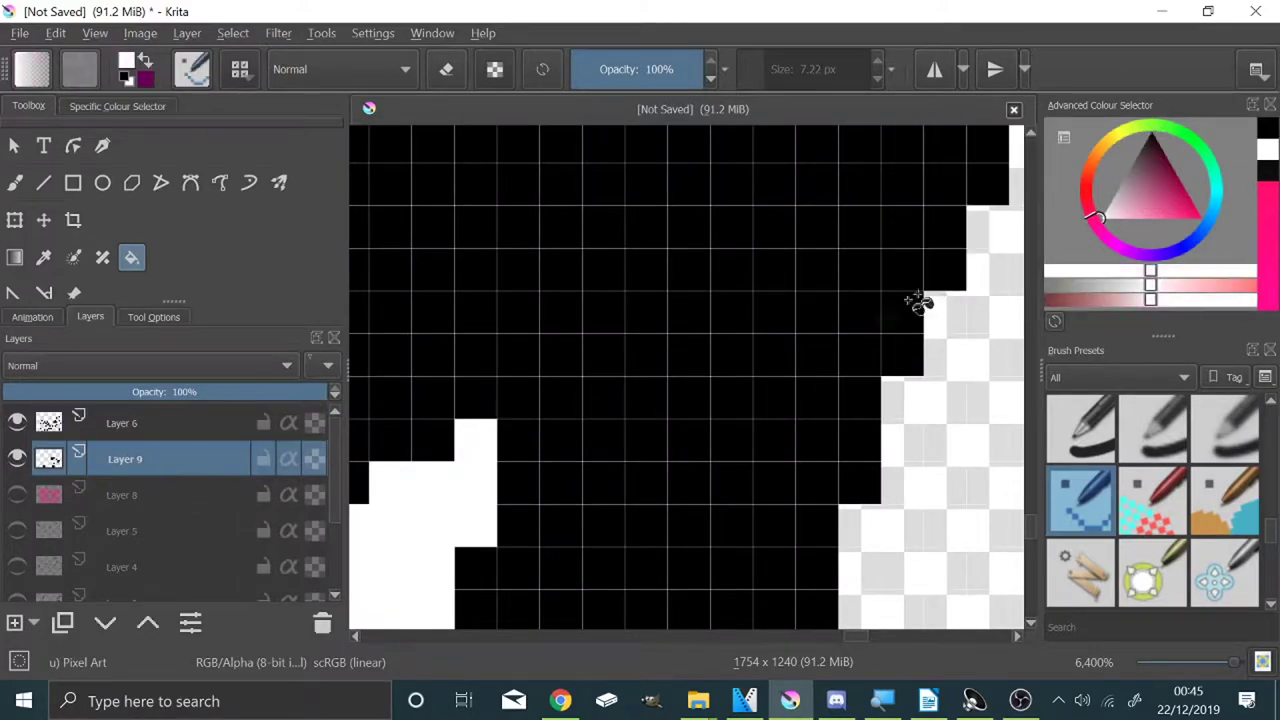
Step: Fill the right character's teeth with white
scroll(829, 420, down, 5)
scroll(829, 440, up, 5)
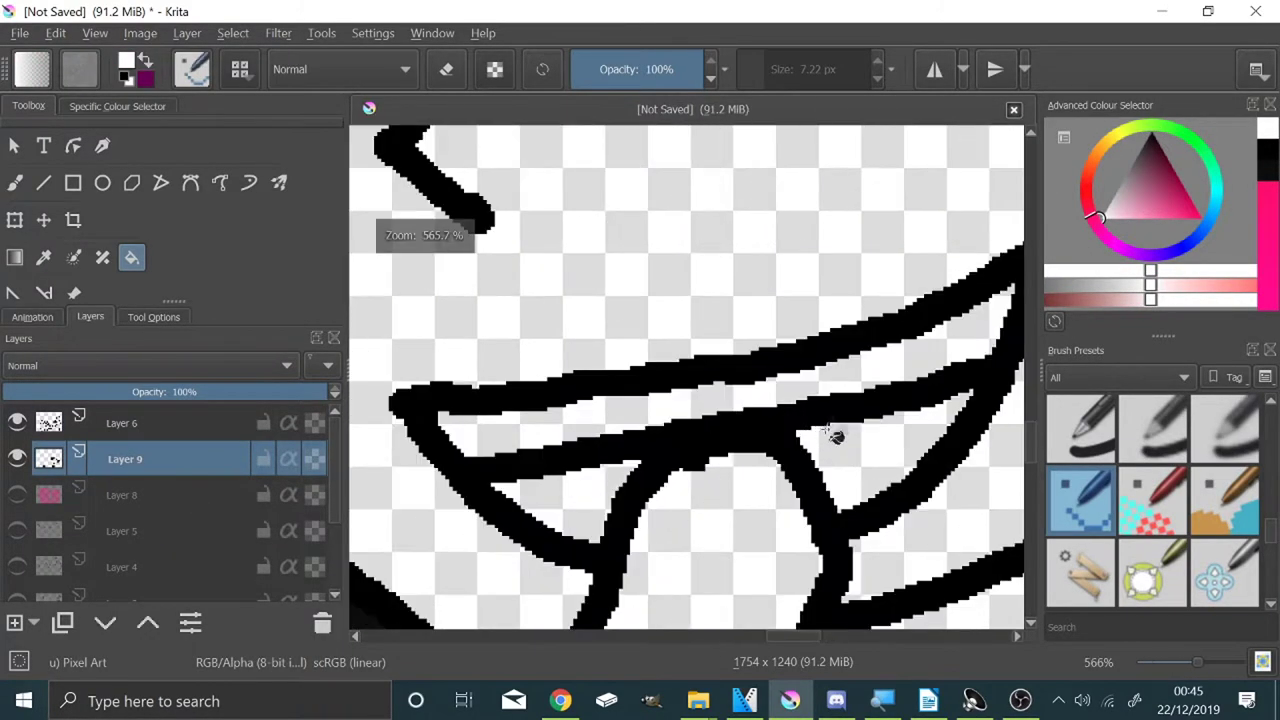
scroll(880, 400, down, 4)
scroll(930, 310, up, 4)
Step: Fill the right character's eye white and the fur trim and pom-poms of both Santa hats with white
scroll(930, 311, down, 7)
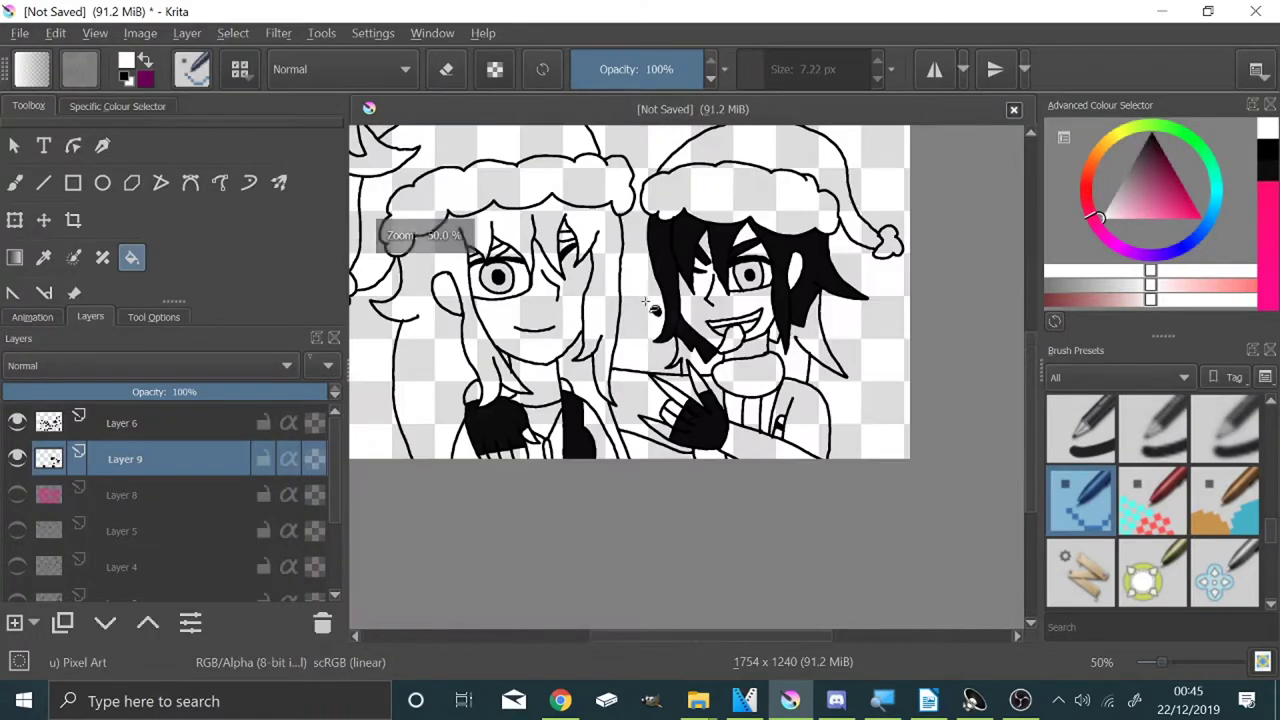
scroll(563, 349, up, 4)
scroll(734, 339, down, 1)
click(725, 330)
scroll(725, 330, down, 5)
scroll(826, 278, up, 4)
click(826, 278)
scroll(826, 278, down, 4)
scroll(740, 335, up, 8)
scroll(740, 335, down, 8)
scroll(480, 386, up, 3)
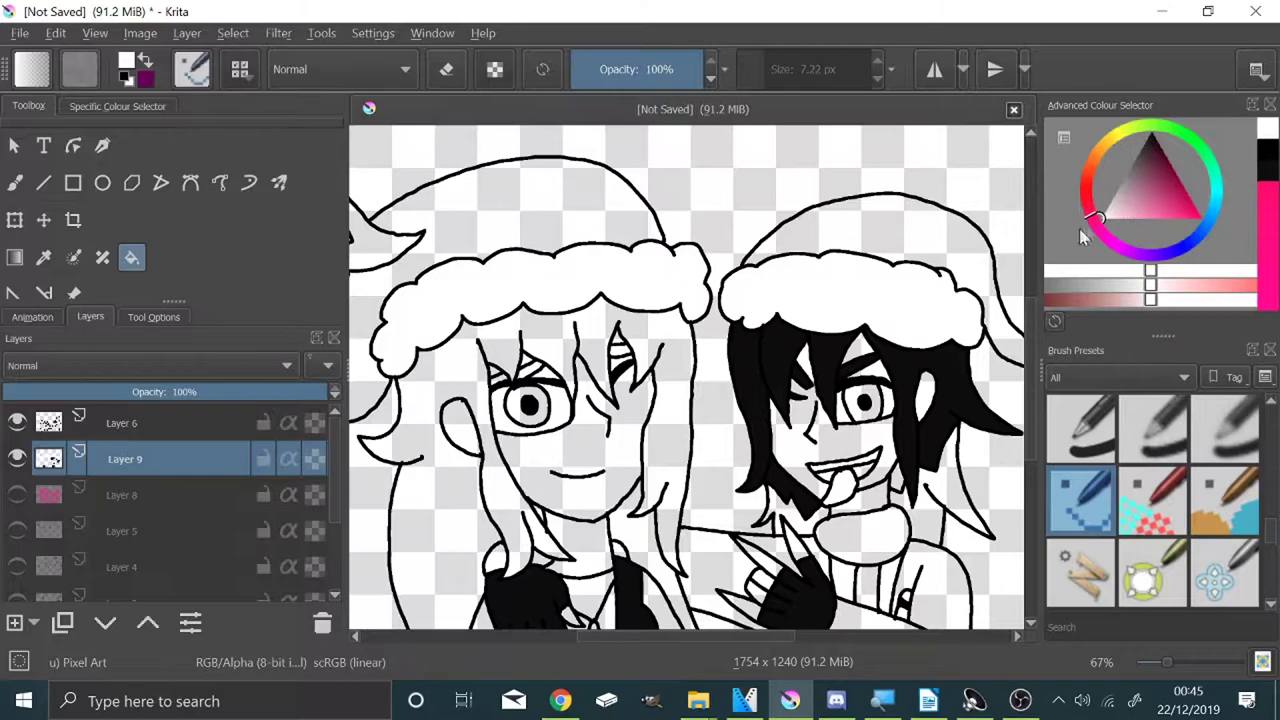
Step: Choose red, and fill the left character's Santa hat and the right character's scarf and inner mouth
scroll(620, 303, down, 3)
scroll(600, 330, up, 2)
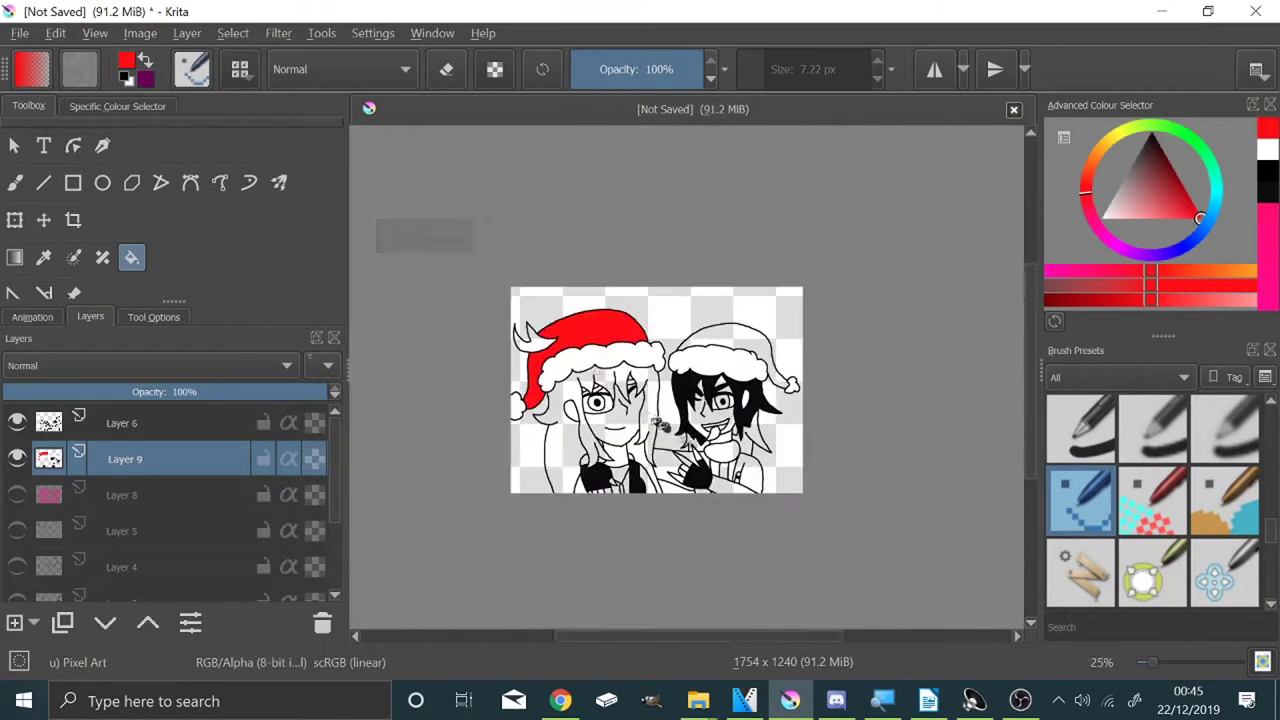
scroll(590, 370, up, 4)
scroll(585, 390, up, 3)
scroll(585, 390, down, 4)
scroll(500, 300, down, 5)
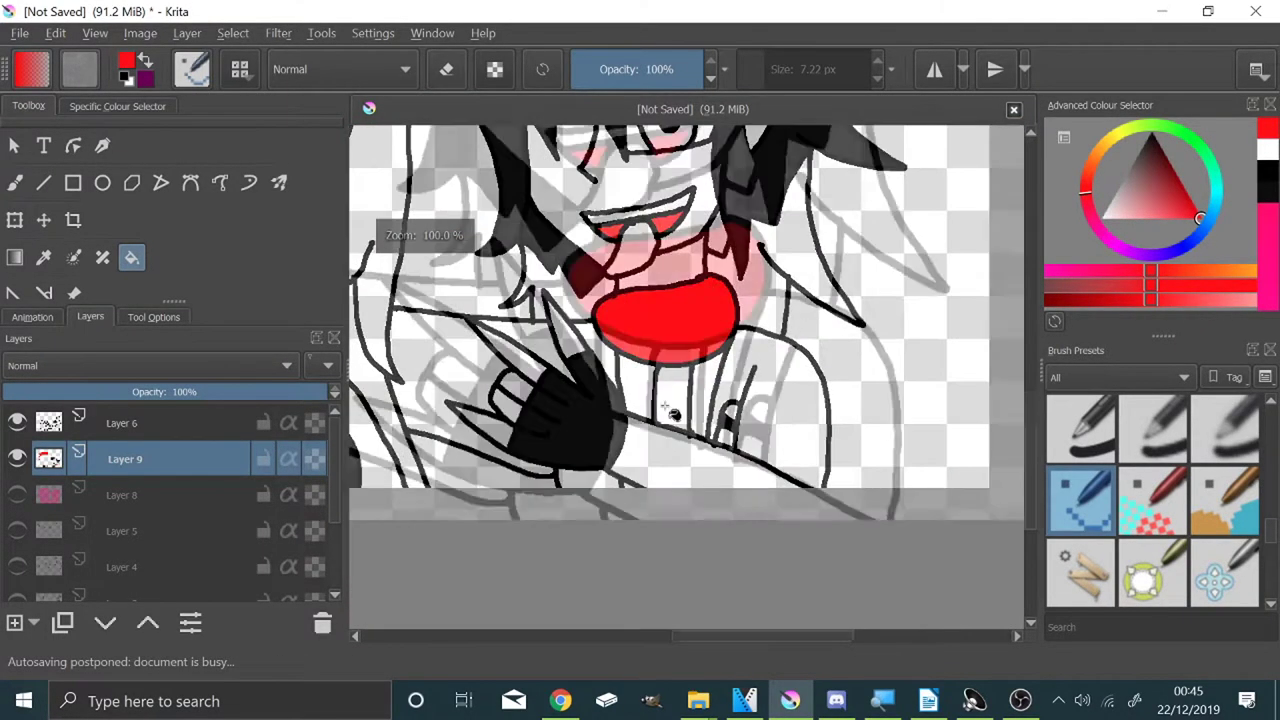
scroll(684, 318, up, 6)
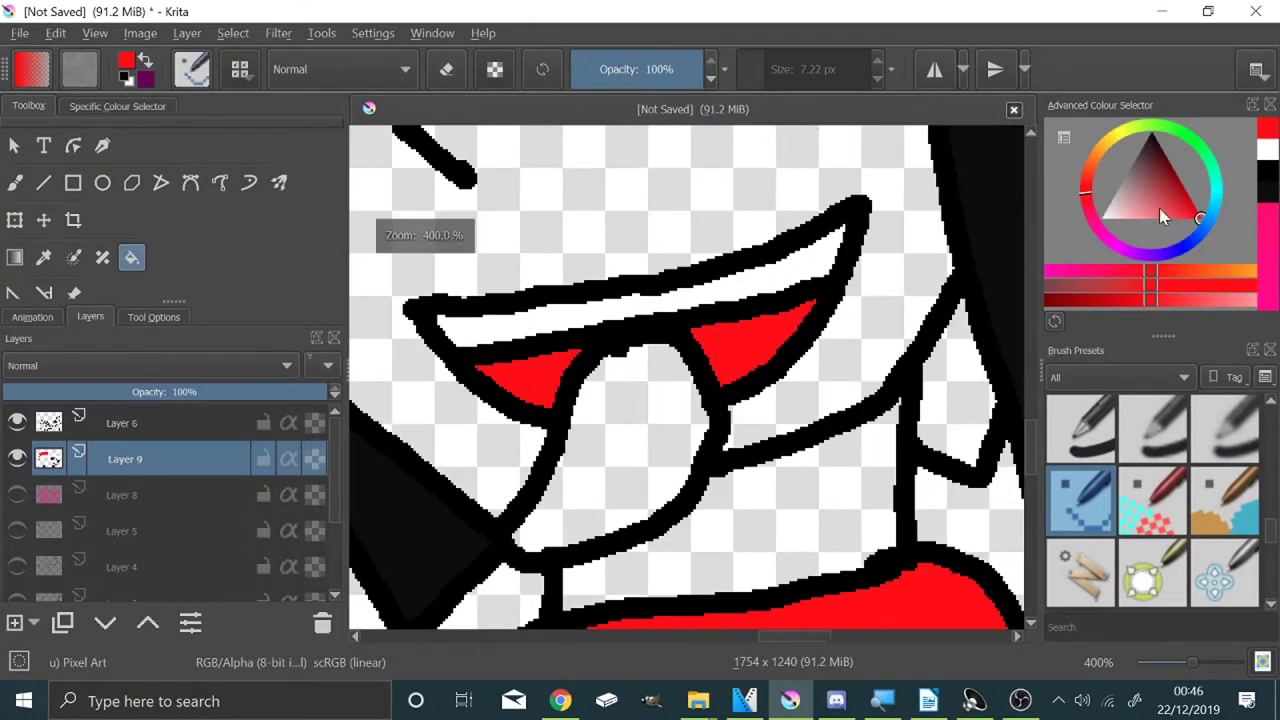
Step: Fill the right character's tongue with light pink and the unfilled hair strand beside the neck with black
scroll(762, 388, down, 6)
scroll(908, 351, up, 6)
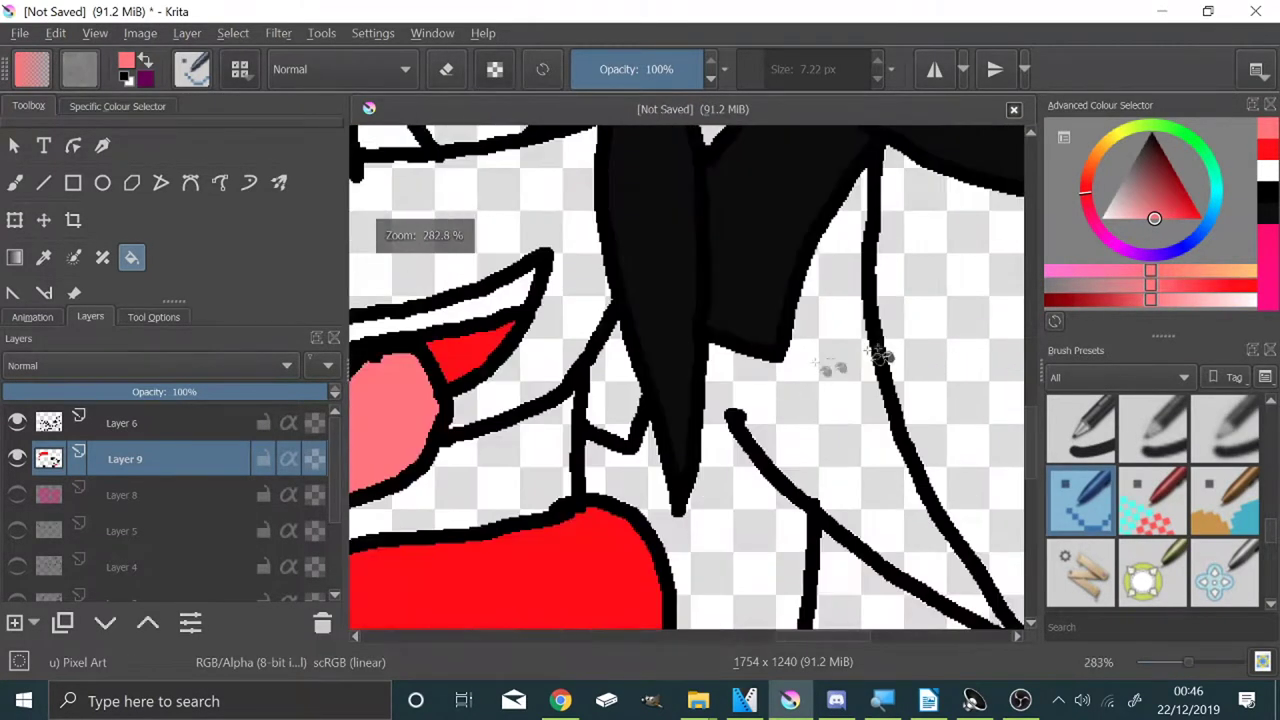
click(131, 257)
scroll(700, 380, down, 4)
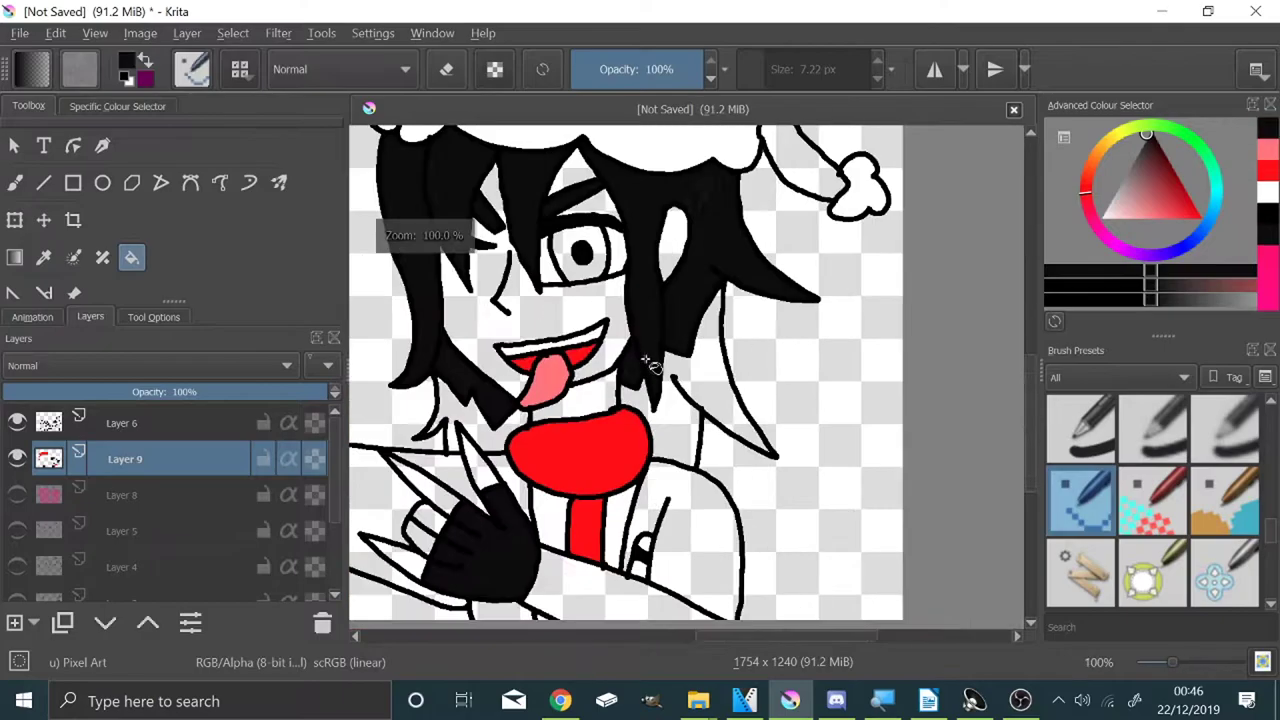
Step: Fill the left character's pendant with grey and the shirt beneath the vest with pink
scroll(752, 590, up, 2)
scroll(562, 488, down, 2)
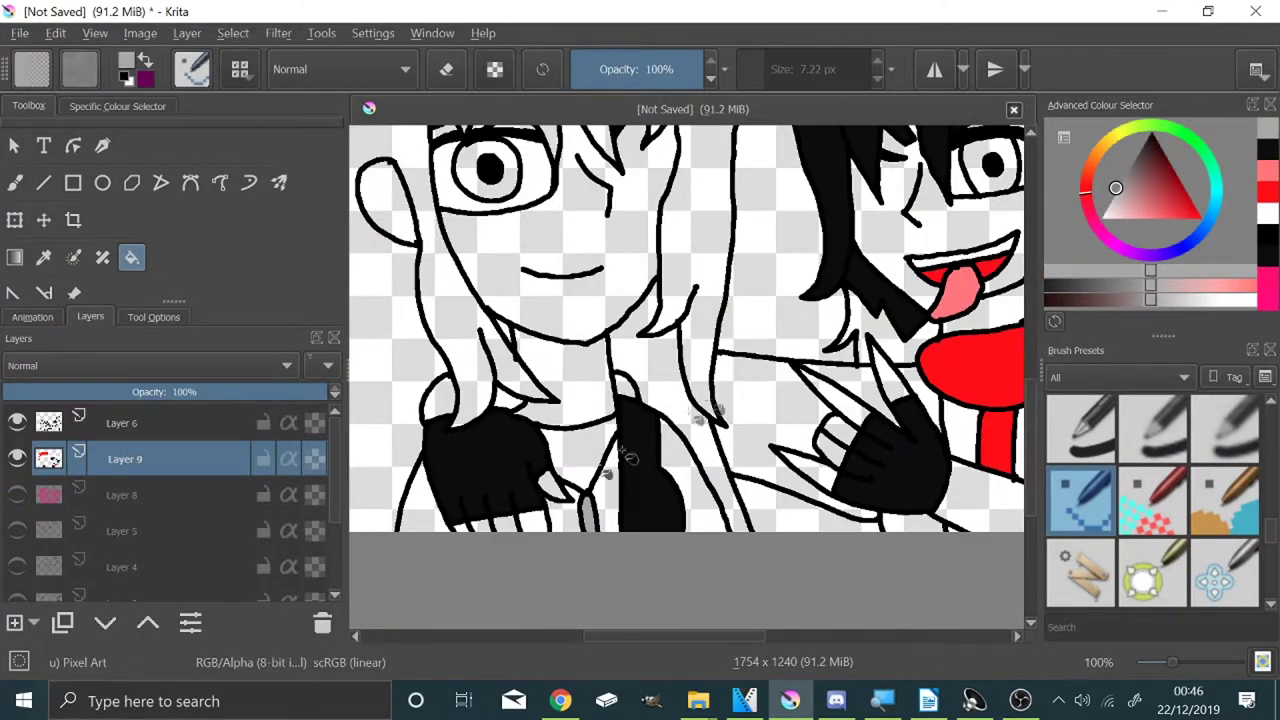
click(1188, 218)
scroll(600, 500, up, 3)
click(520, 465)
scroll(503, 429, up, 1)
scroll(530, 430, down, 4)
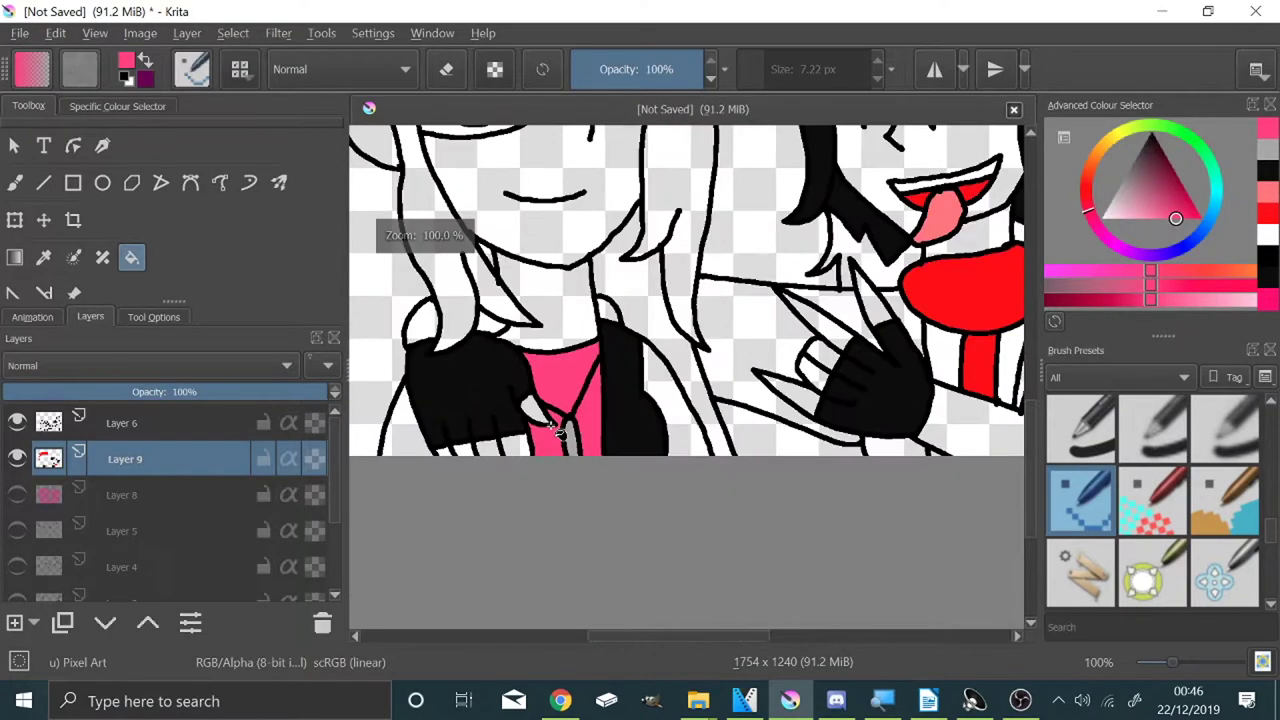
Step: Choose light grey and fill the left character's sleeves and the raised shoulder piece beside the neck
click(1110, 197)
scroll(737, 366, up, 2)
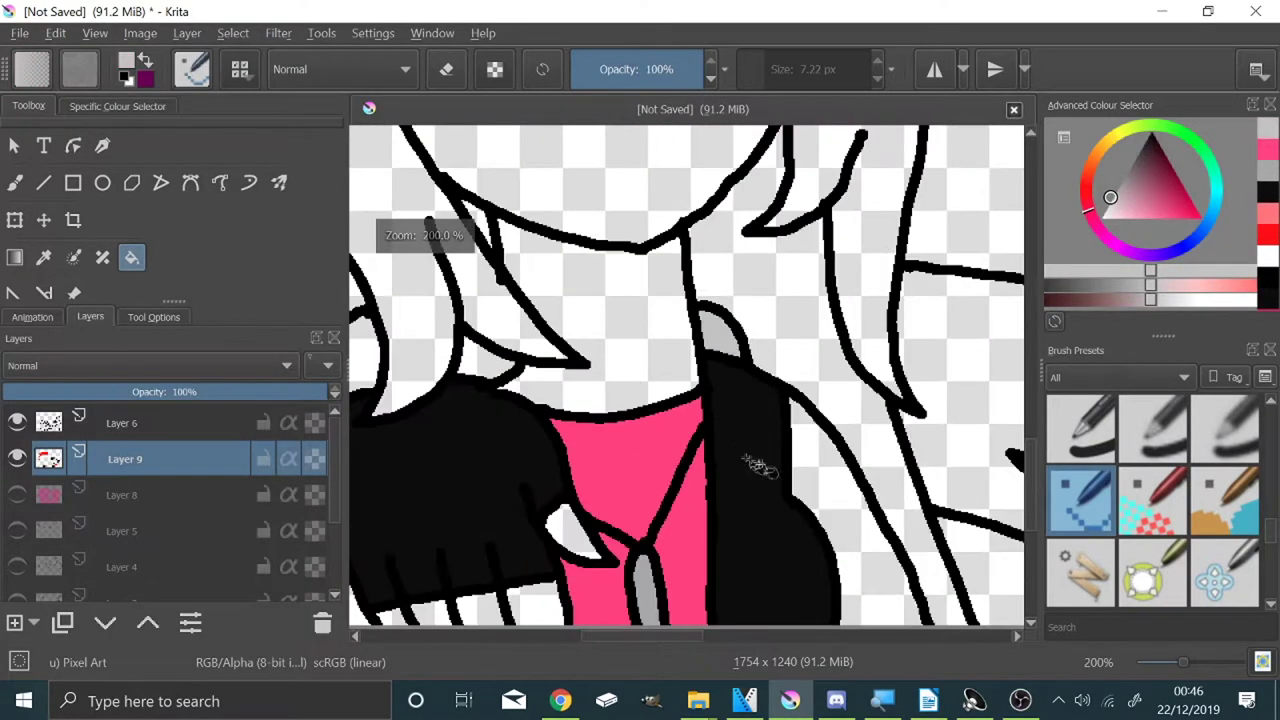
click(814, 446)
scroll(790, 400, down, 2)
scroll(605, 500, up, 2)
scroll(484, 465, down, 3)
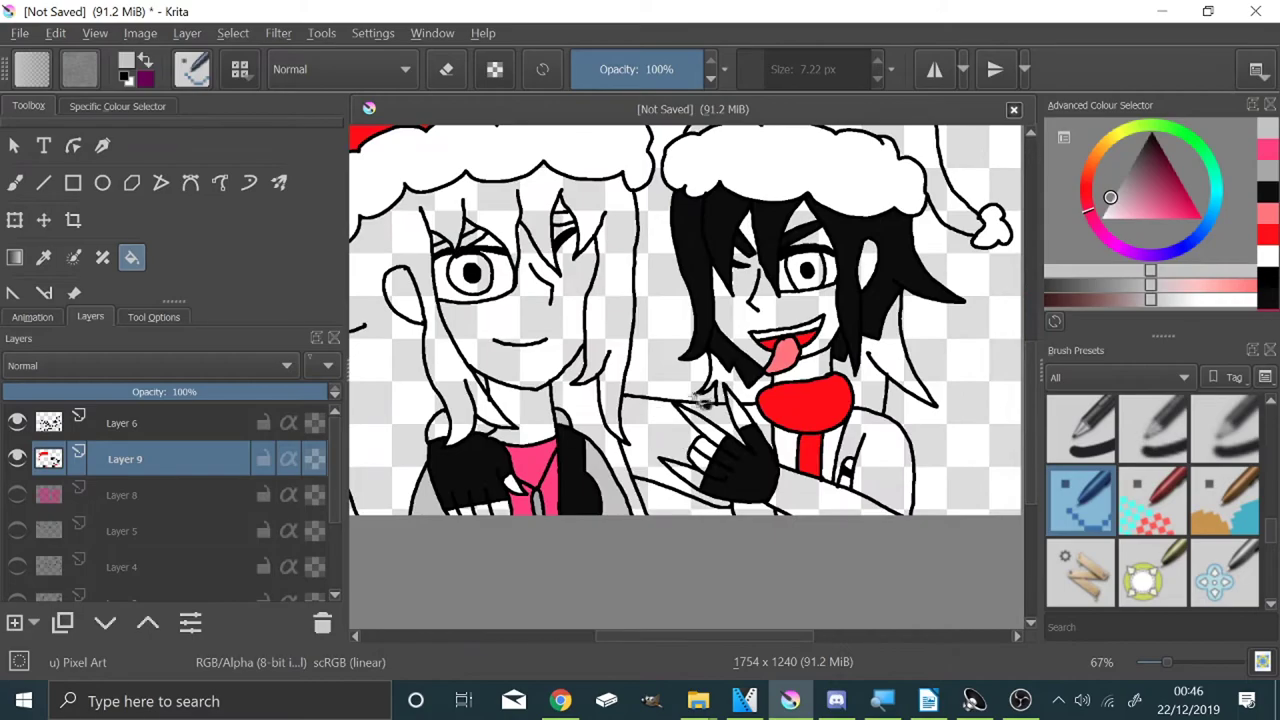
Step: Choose a saturated blue and fill the right character's jacket body and sleeve sections
click(1173, 252)
click(1200, 218)
scroll(850, 450, up, 3)
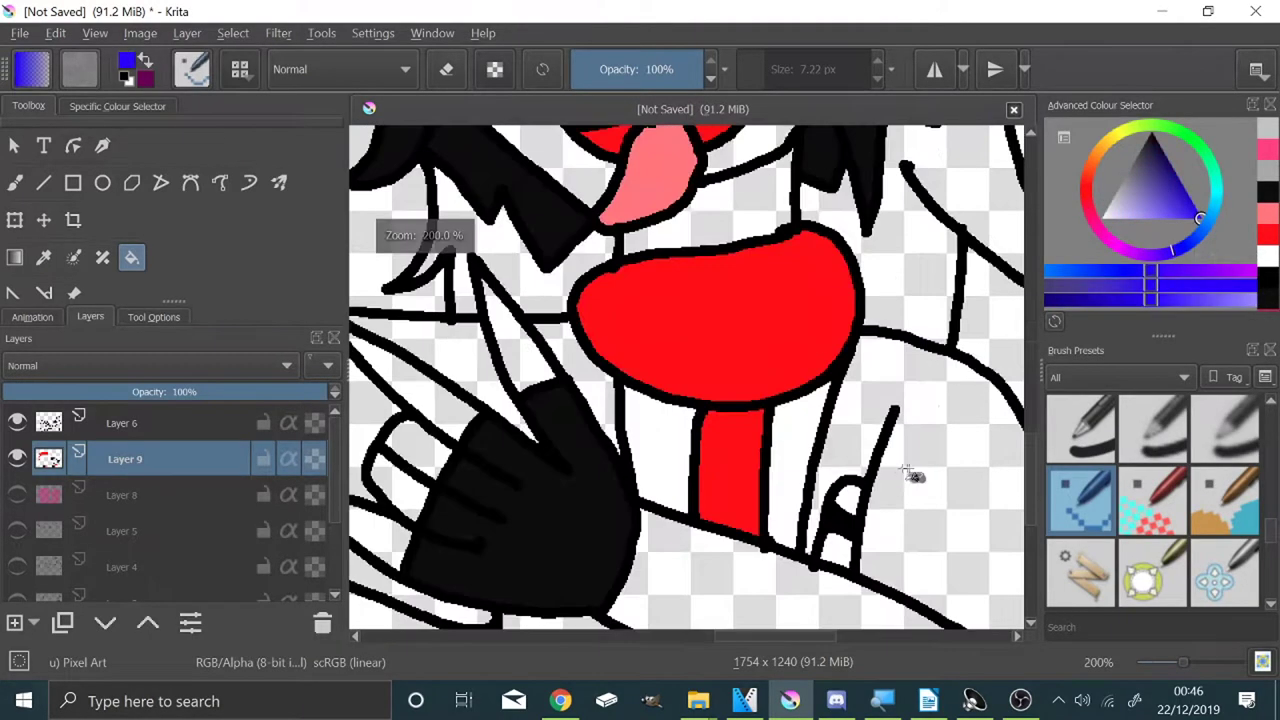
click(903, 470)
scroll(870, 460, down, 2)
scroll(637, 463, up, 1)
click(510, 412)
scroll(617, 379, up, 3)
scroll(625, 386, down, 3)
scroll(674, 537, up, 8)
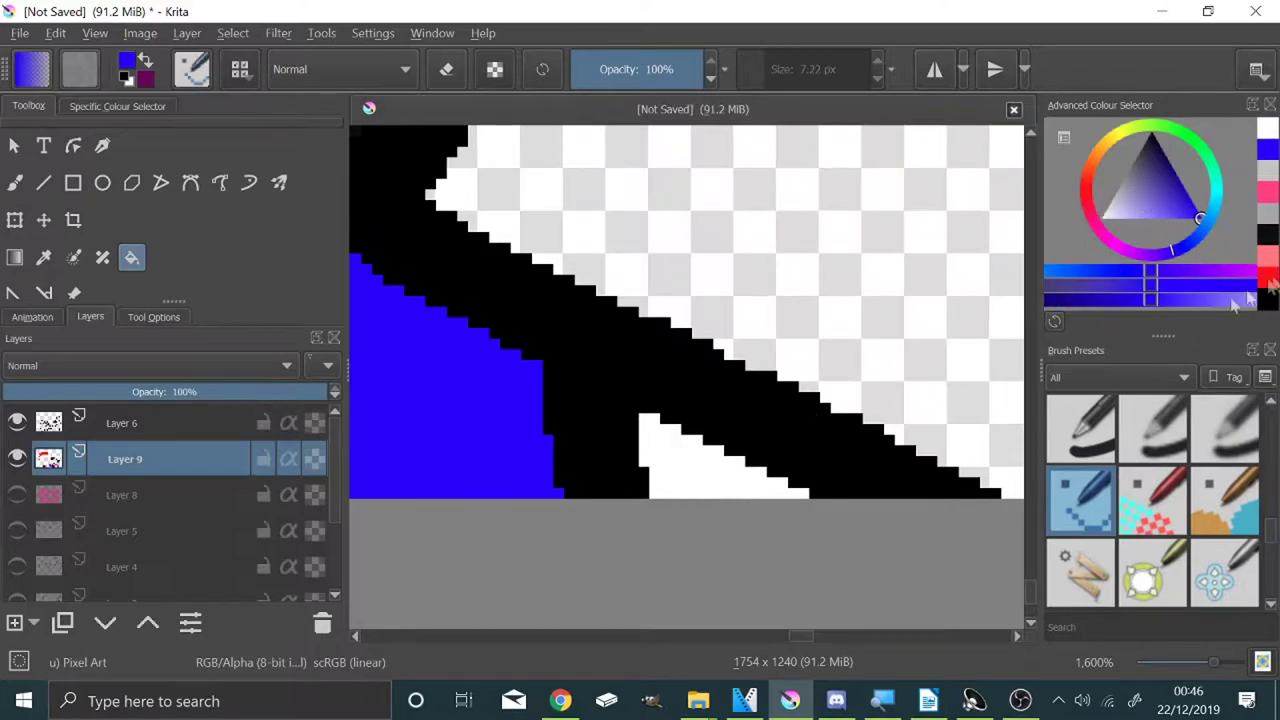
scroll(714, 289, down, 10)
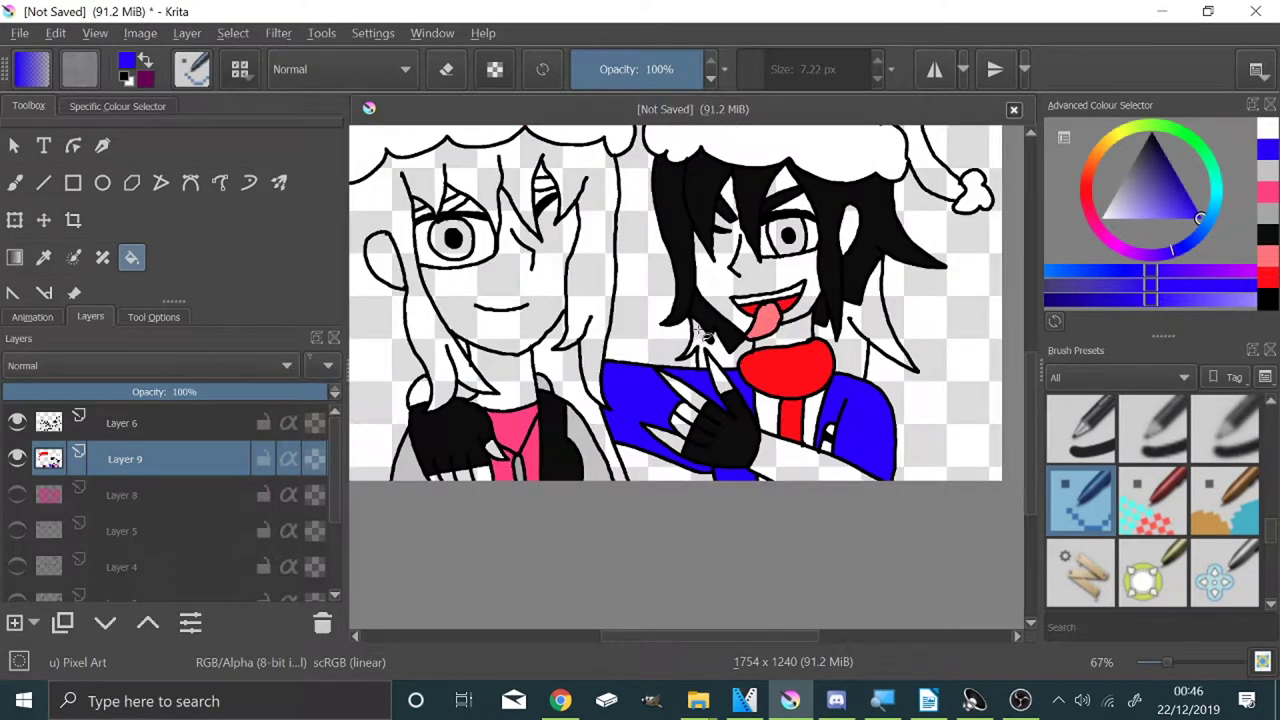
Step: Choose bright green and fill the right character's iris and Santa hat
drag(1135, 131, 1156, 125)
scroll(774, 210, up, 5)
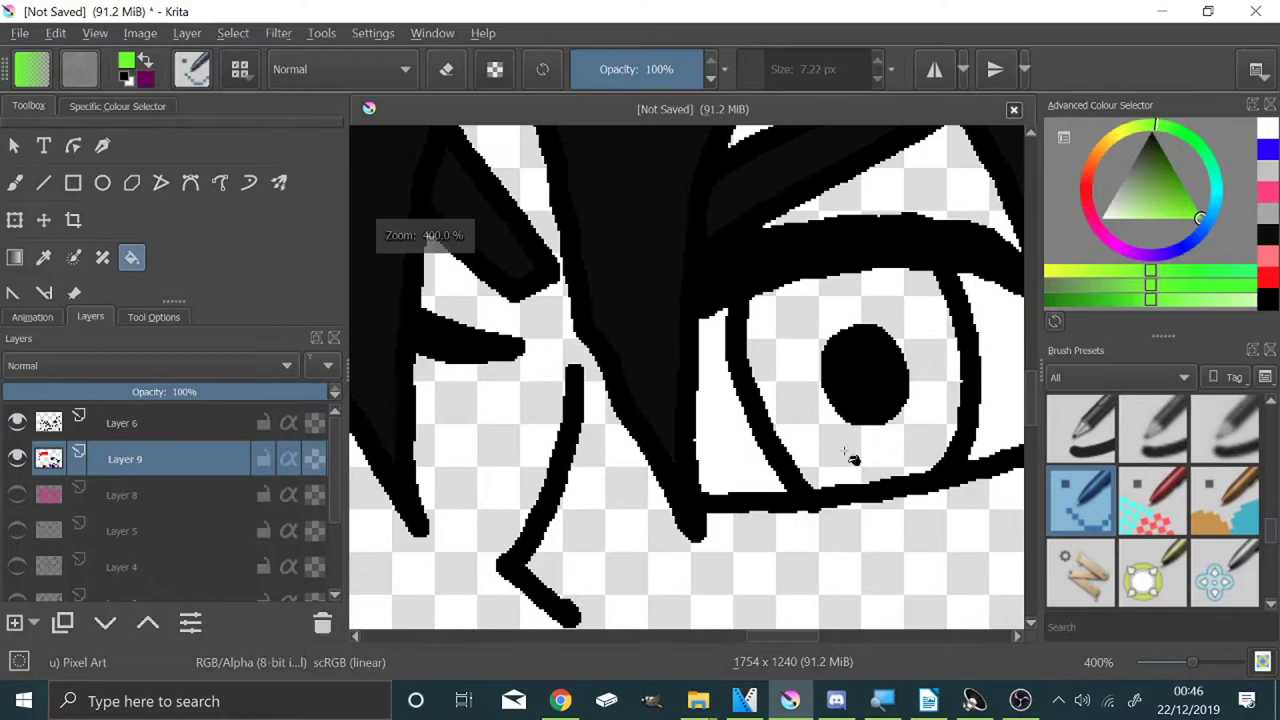
click(844, 449)
scroll(740, 286, down, 6)
scroll(785, 185, up, 3)
click(785, 183)
scroll(787, 289, down, 4)
Step: Fill the right character's lower hair on both sides of the neck with bright green
scroll(757, 409, up, 4)
click(757, 409)
scroll(757, 409, down, 3)
scroll(880, 386, up, 3)
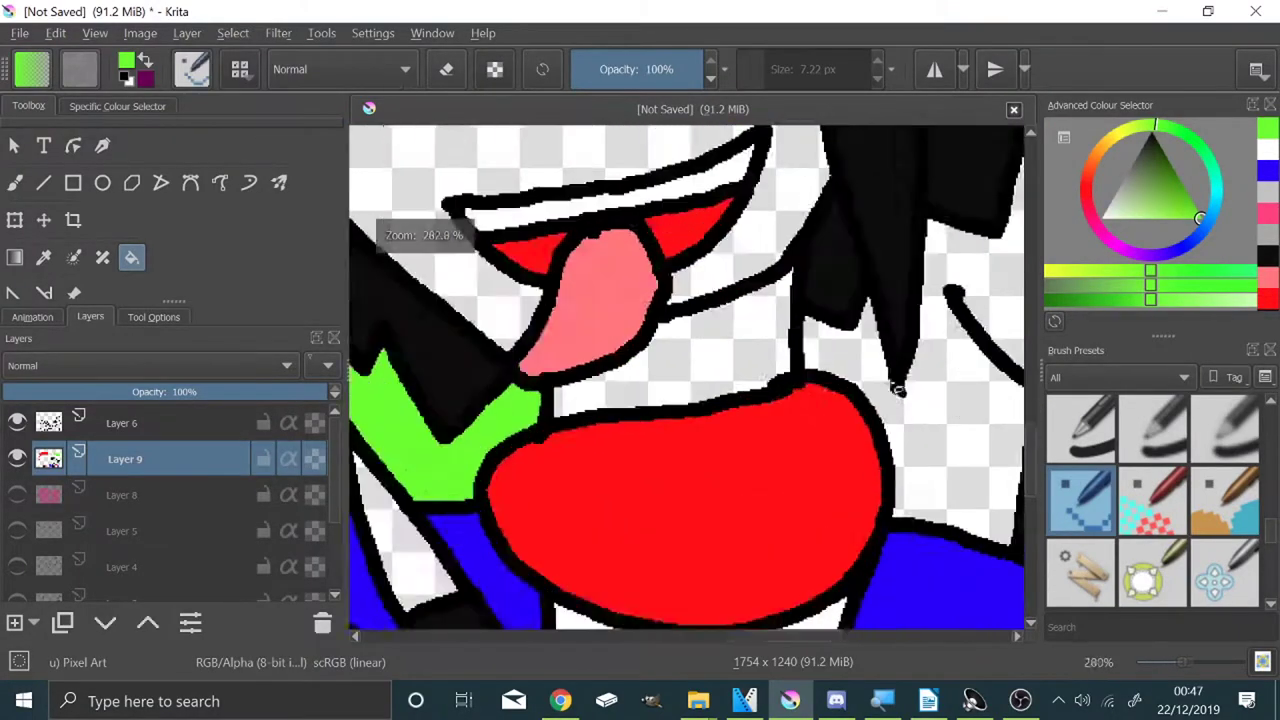
click(880, 386)
scroll(768, 350, down, 5)
Step: Choose a dark green and fill the left character's iris
click(1170, 175)
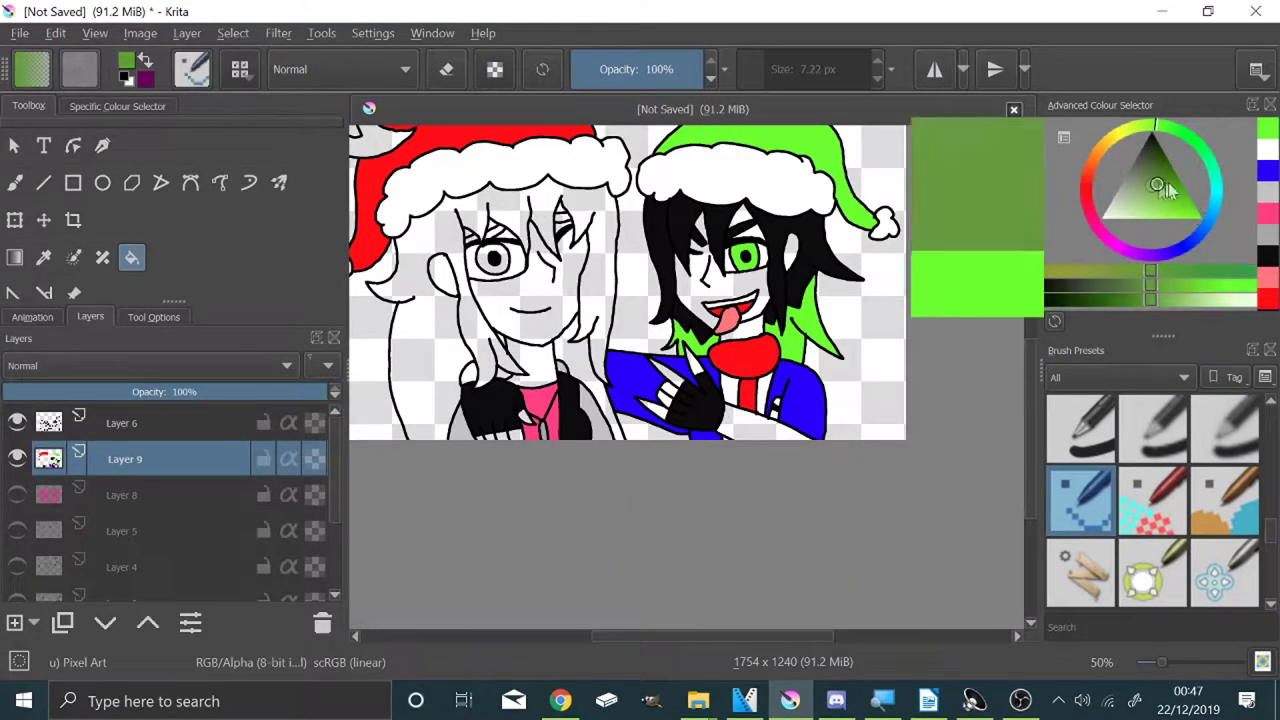
scroll(705, 300, up, 5)
click(775, 322)
key(ctrl+z)
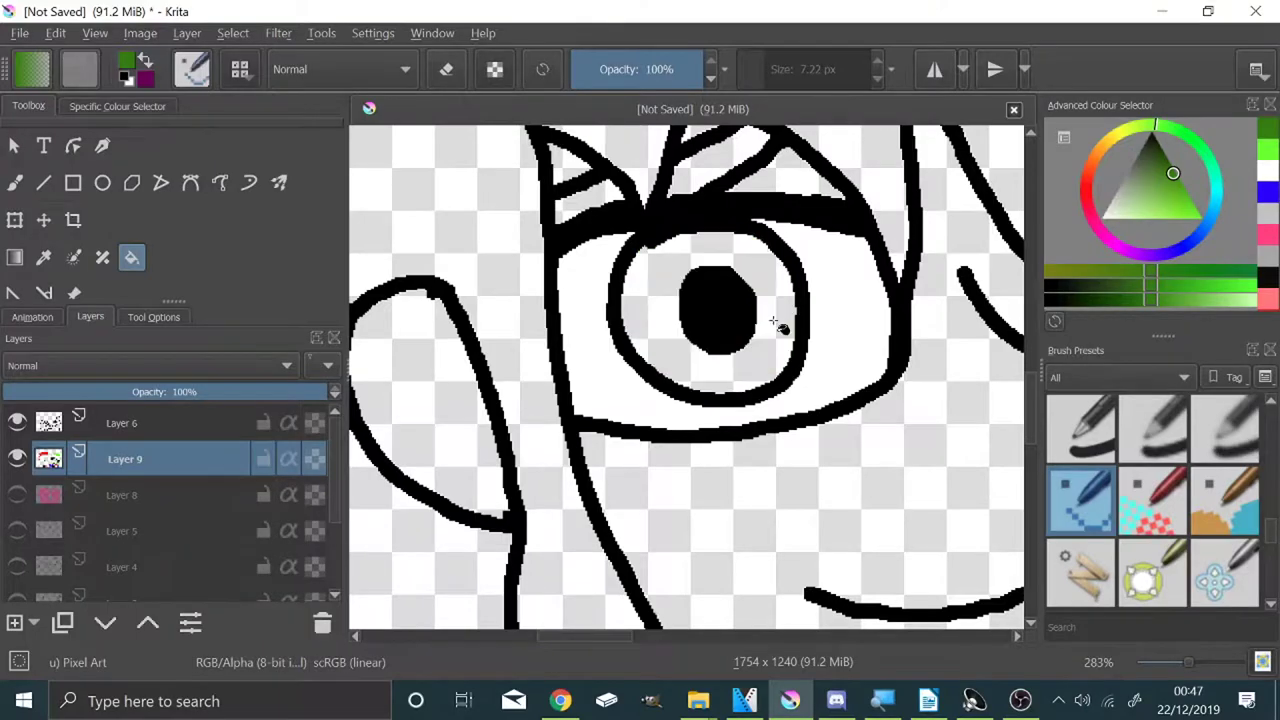
click(775, 321)
scroll(778, 321, down, 8)
Step: Choose a medium brown and fill the antlers on the left character's hat
scroll(820, 300, up, 5)
click(1093, 175)
drag(1141, 176, 1150, 132)
scroll(432, 168, up, 1)
Step: Fill the stray transparent pixel in the antler outline on Layer 6 with black, and return to Layer 9
scroll(440, 225, up, 9)
click(137, 423)
scroll(740, 300, down, 6)
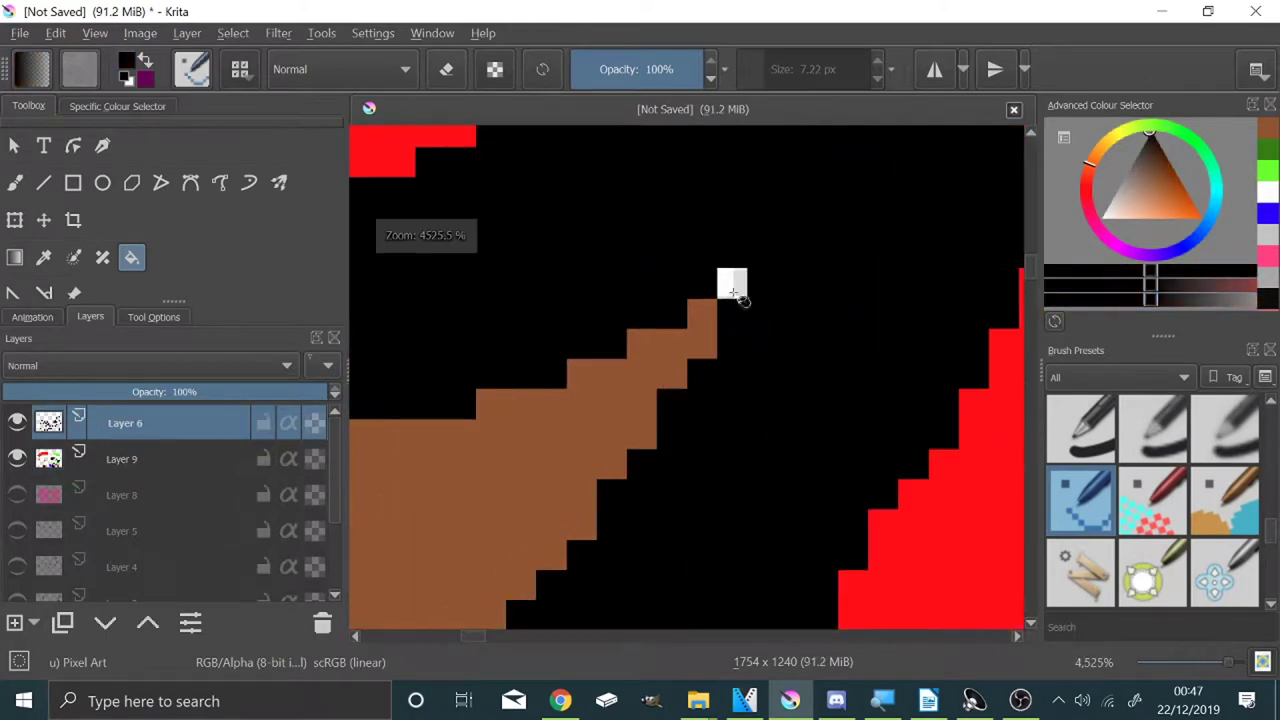
scroll(491, 255, up, 3)
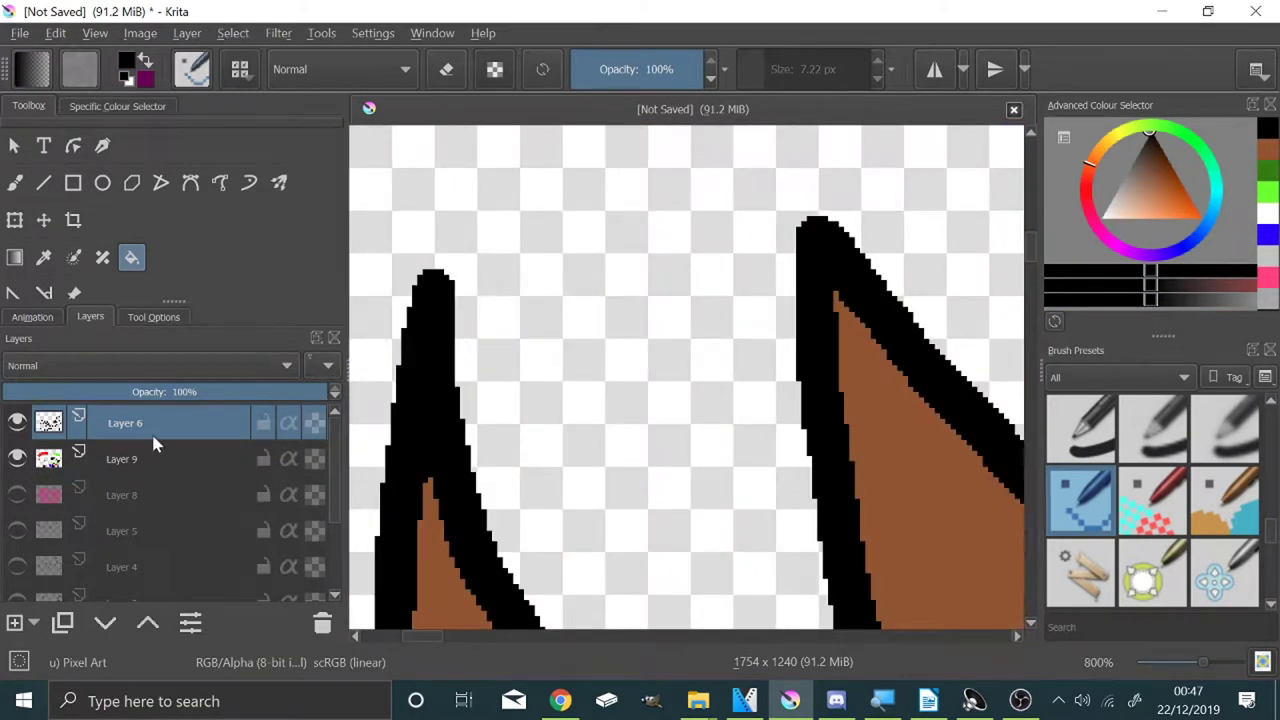
click(152, 456)
Step: Choose a dark reddish brown and fill the main sections of the left character's hair
scroll(480, 353, down, 8)
scroll(679, 534, up, 3)
click(1172, 168)
scroll(806, 340, down, 3)
mouse_move(1160, 168)
mouse_down()
mouse_move(1190, 171)
mouse_move(1178, 180)
mouse_up()
scroll(826, 358, up, 1)
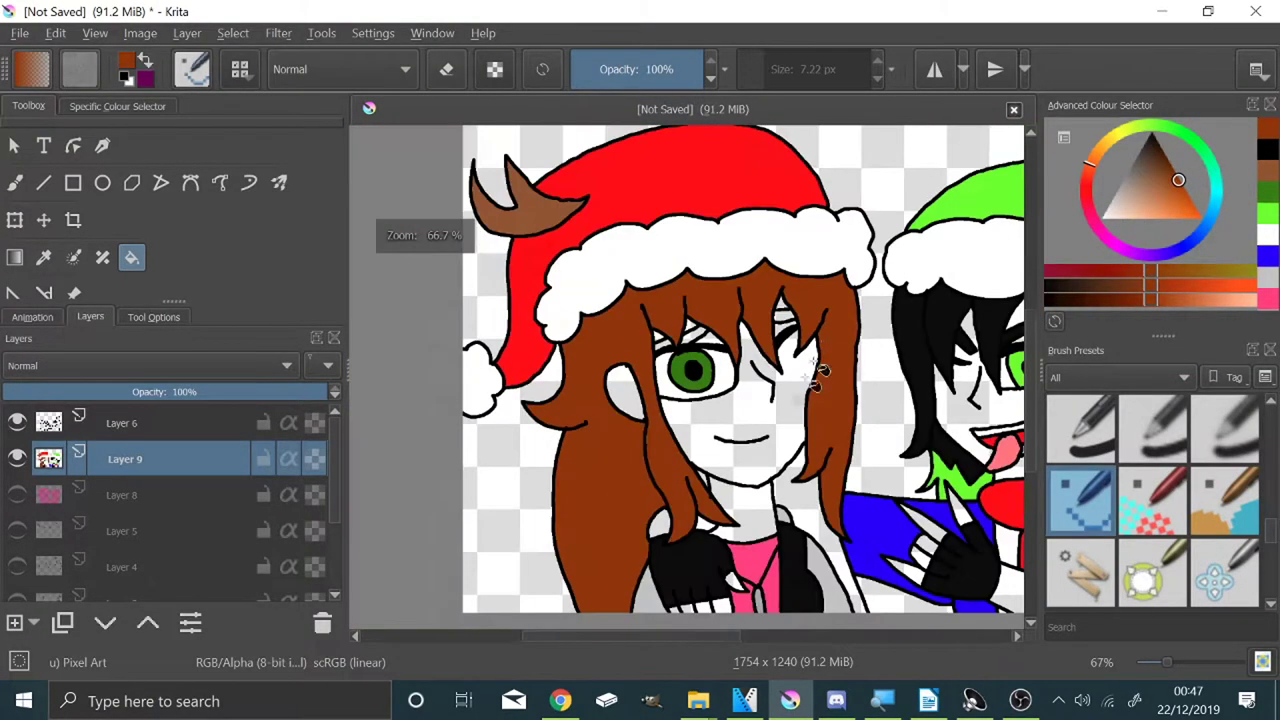
Step: Fill the left character's remaining small hair strands and eyebrow sections with the same reddish brown
scroll(826, 358, up, 8)
scroll(580, 366, down, 8)
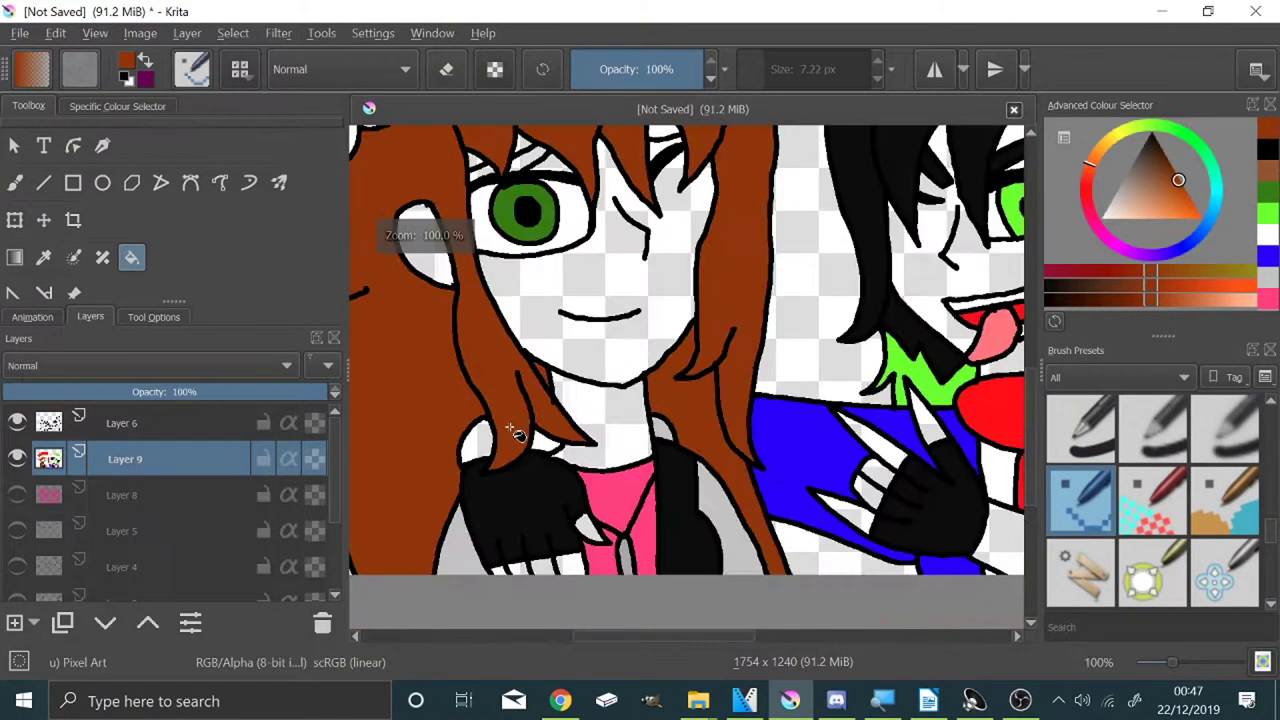
scroll(513, 430, up, 3)
scroll(513, 440, down, 5)
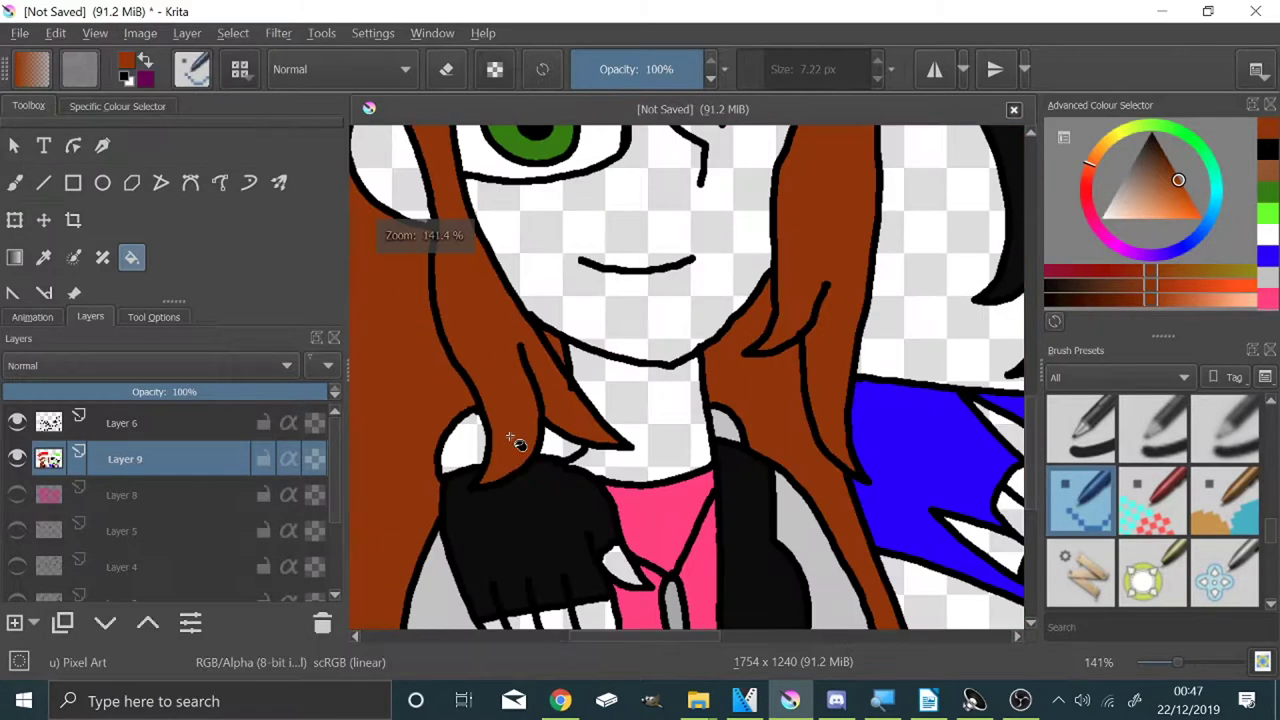
scroll(453, 200, up, 6)
scroll(757, 391, down, 8)
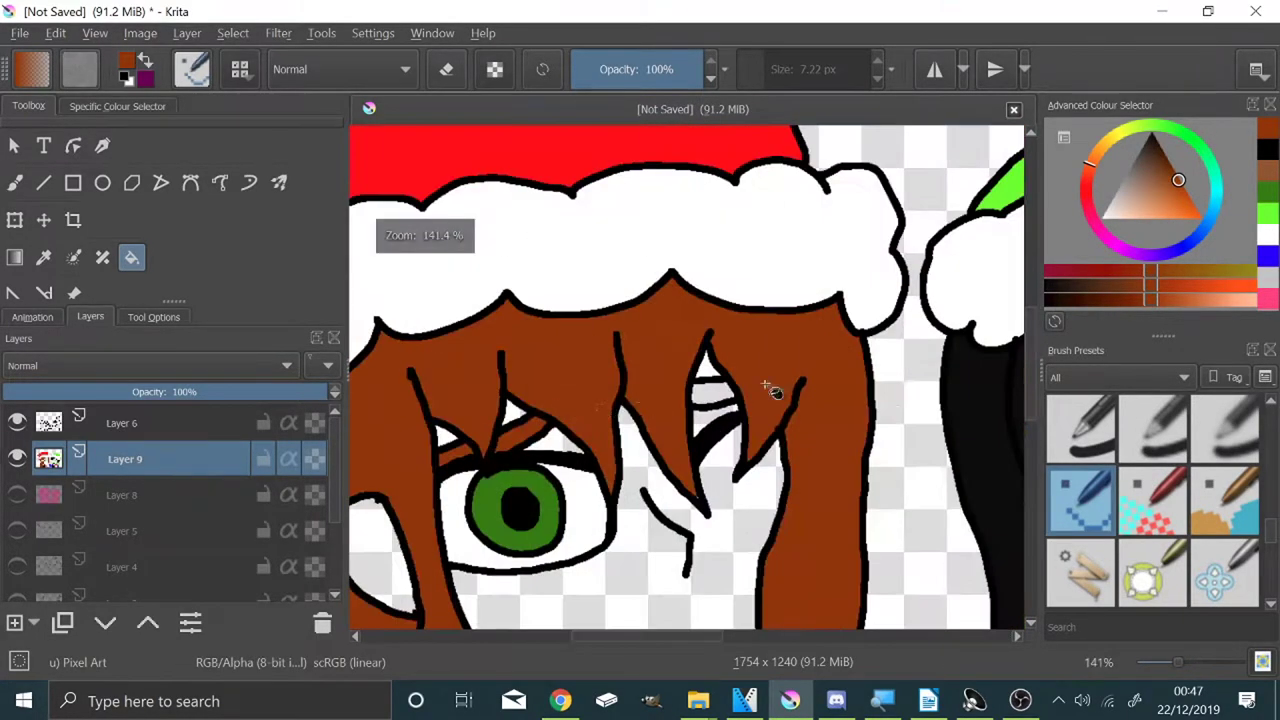
Step: Choose a light peach skin tone and fill the left character's face, ear and the gaps around the eyebrow
drag(1152, 208, 1157, 228)
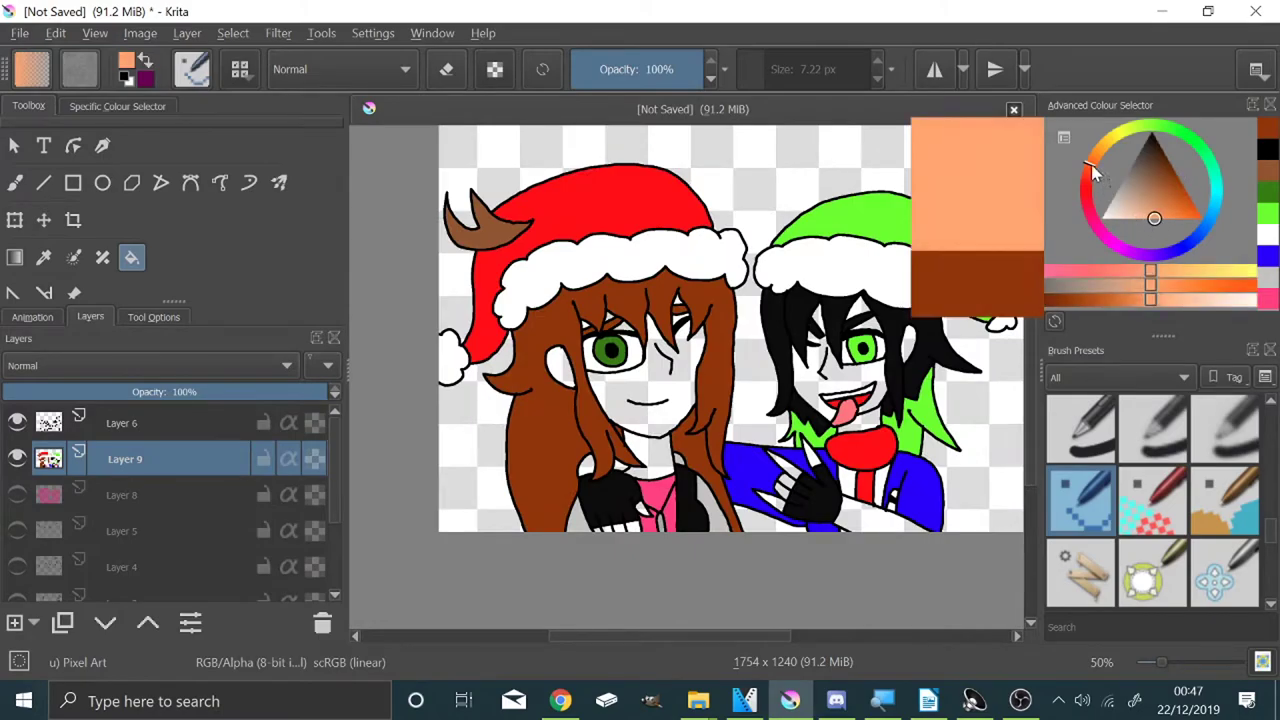
scroll(722, 350, up, 7)
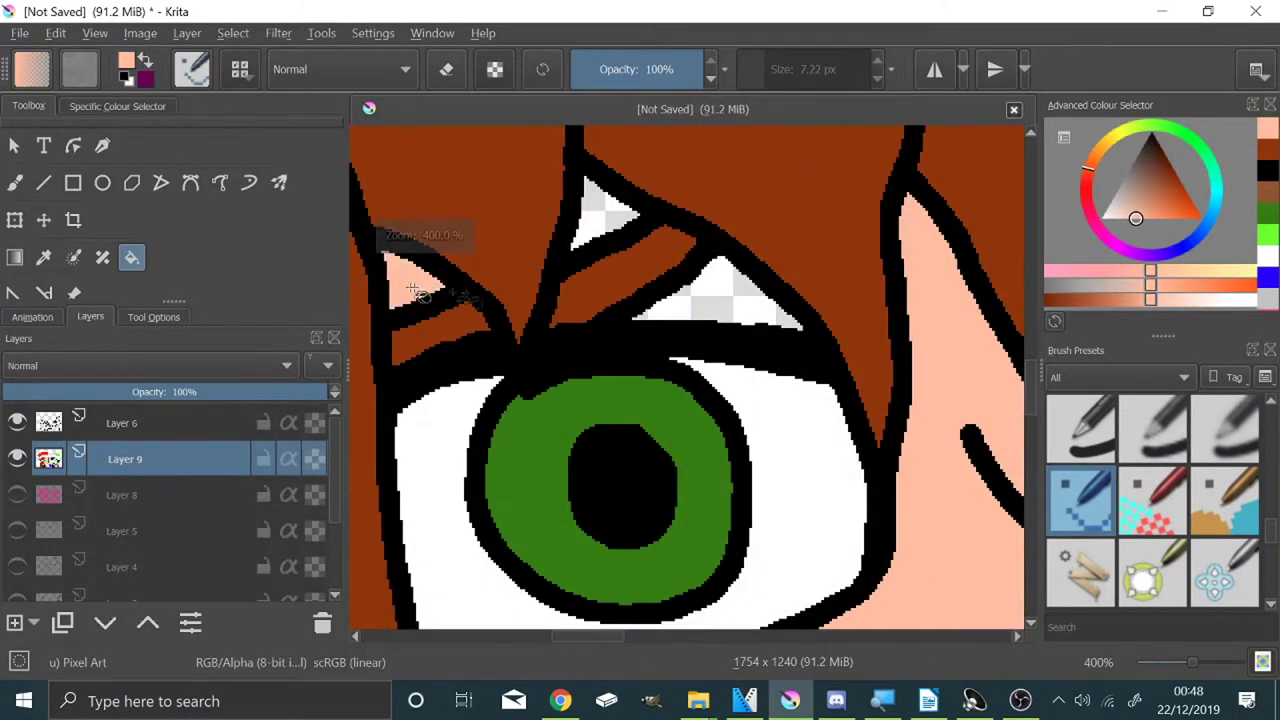
scroll(601, 222, down, 3)
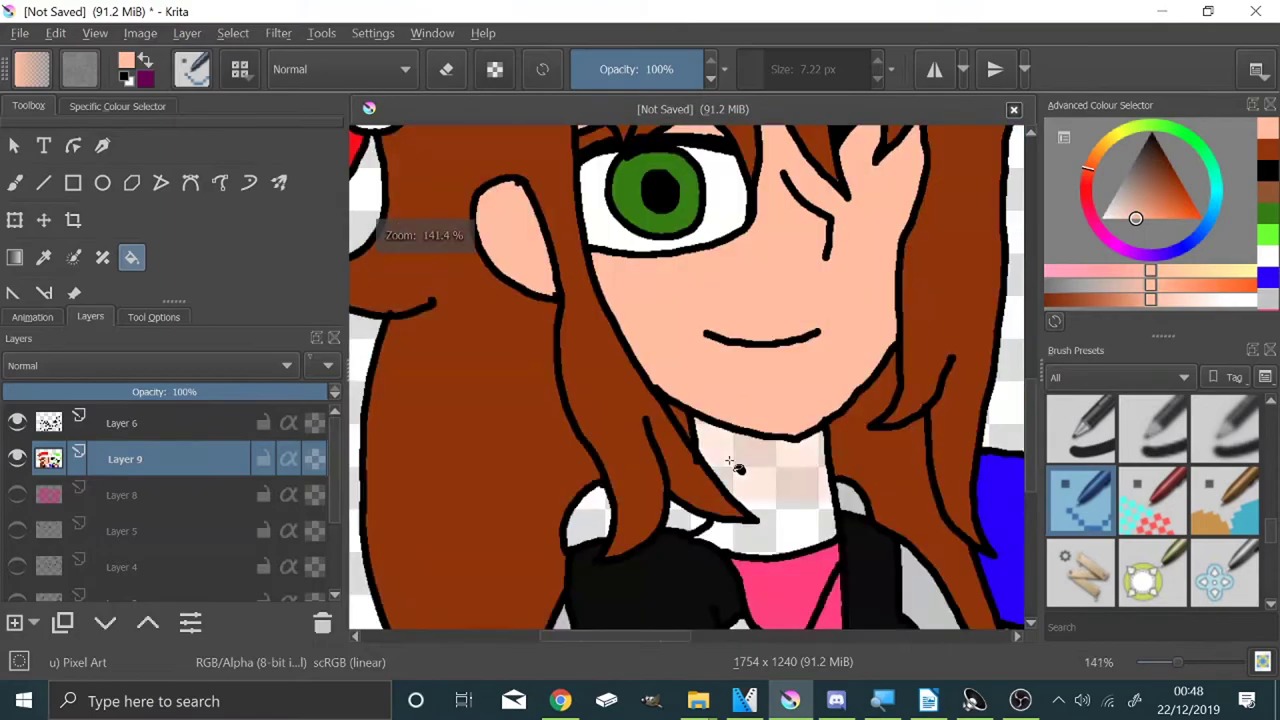
Step: Fill the left character's neck and the exposed shoulder beside the hair with light peach
click(729, 460)
scroll(708, 434, up, 2)
click(676, 424)
click(492, 392)
scroll(494, 394, down, 3)
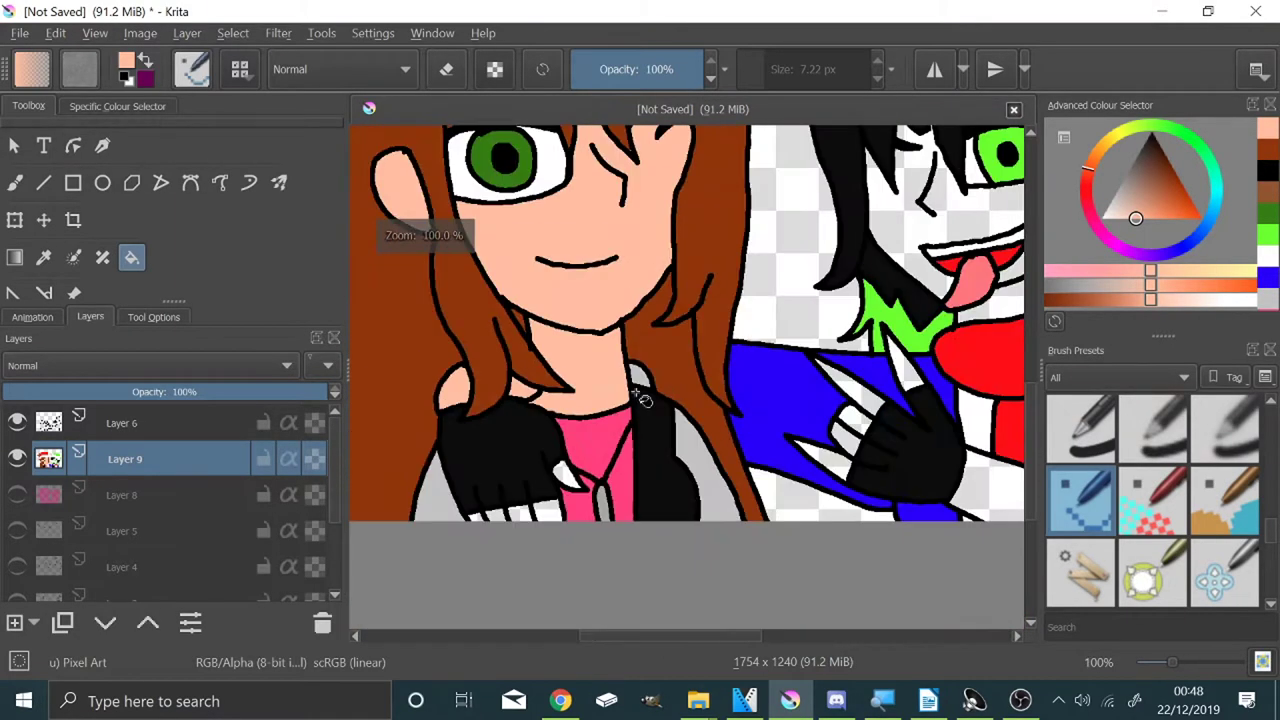
Step: Fill each of the right character's fingers with light peach
scroll(745, 415, up, 5)
click(714, 472)
click(768, 342)
click(837, 234)
scroll(837, 234, down, 4)
click(785, 290)
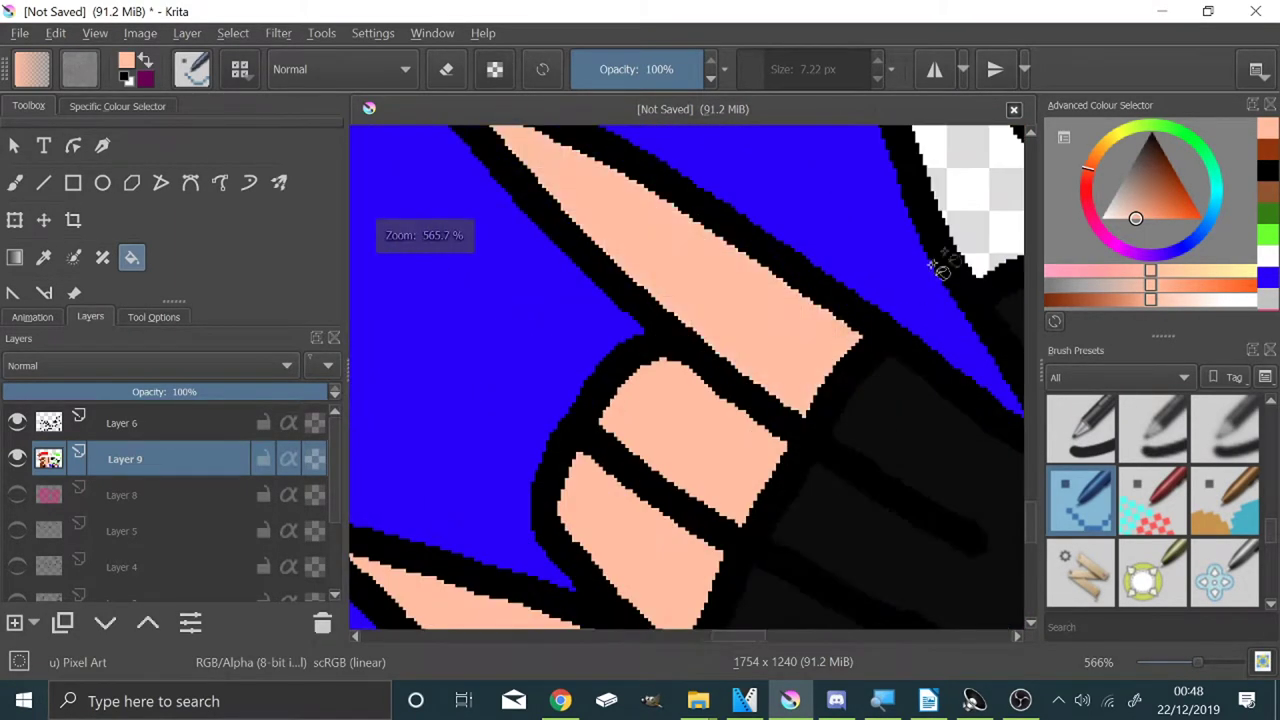
click(985, 185)
scroll(655, 308, down, 5)
Step: Fill the right character's forearm, neck, face and ear with light peach
click(850, 386)
scroll(797, 250, up, 2)
click(790, 258)
click(540, 266)
click(812, 415)
scroll(863, 341, up, 4)
click(923, 369)
scroll(760, 366, down, 6)
scroll(812, 265, up, 4)
scroll(817, 480, down, 8)
Step: Fill the left character's fingers and thumb below the black glove with light peach
scroll(704, 422, up, 2)
scroll(704, 422, up, 1)
scroll(686, 568, down, 1)
scroll(752, 513, up, 1)
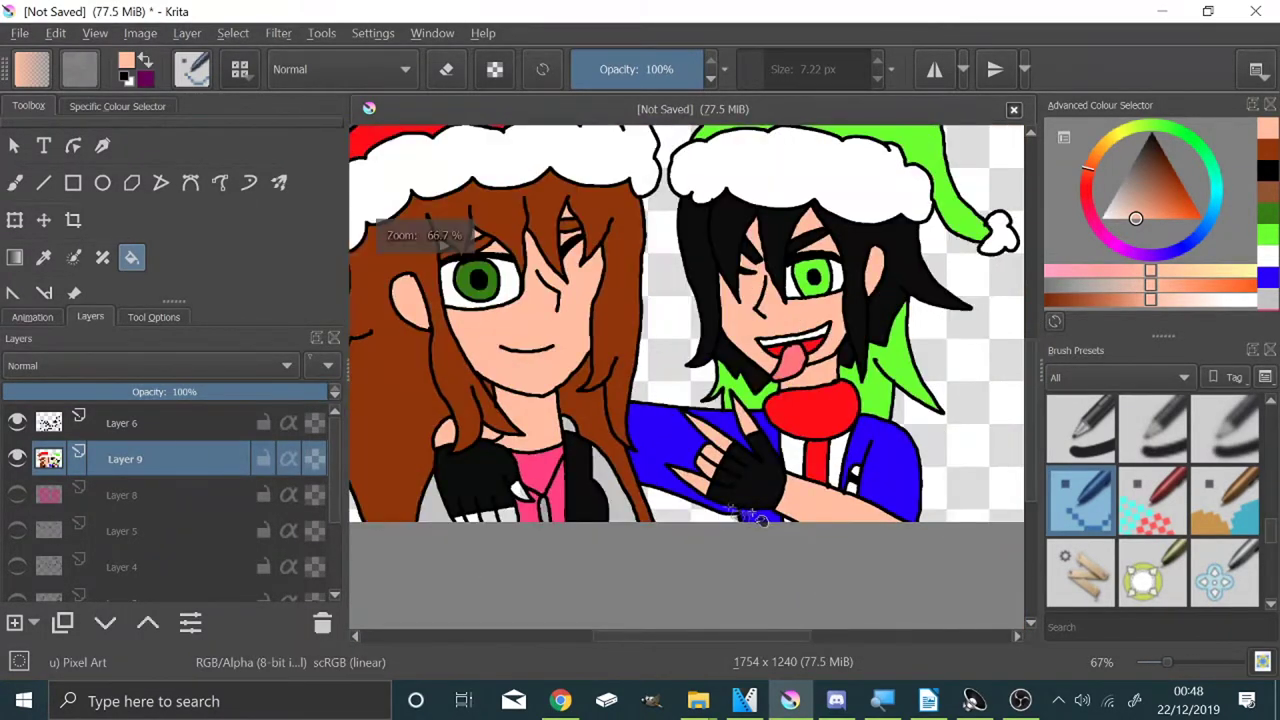
scroll(500, 500, up, 5)
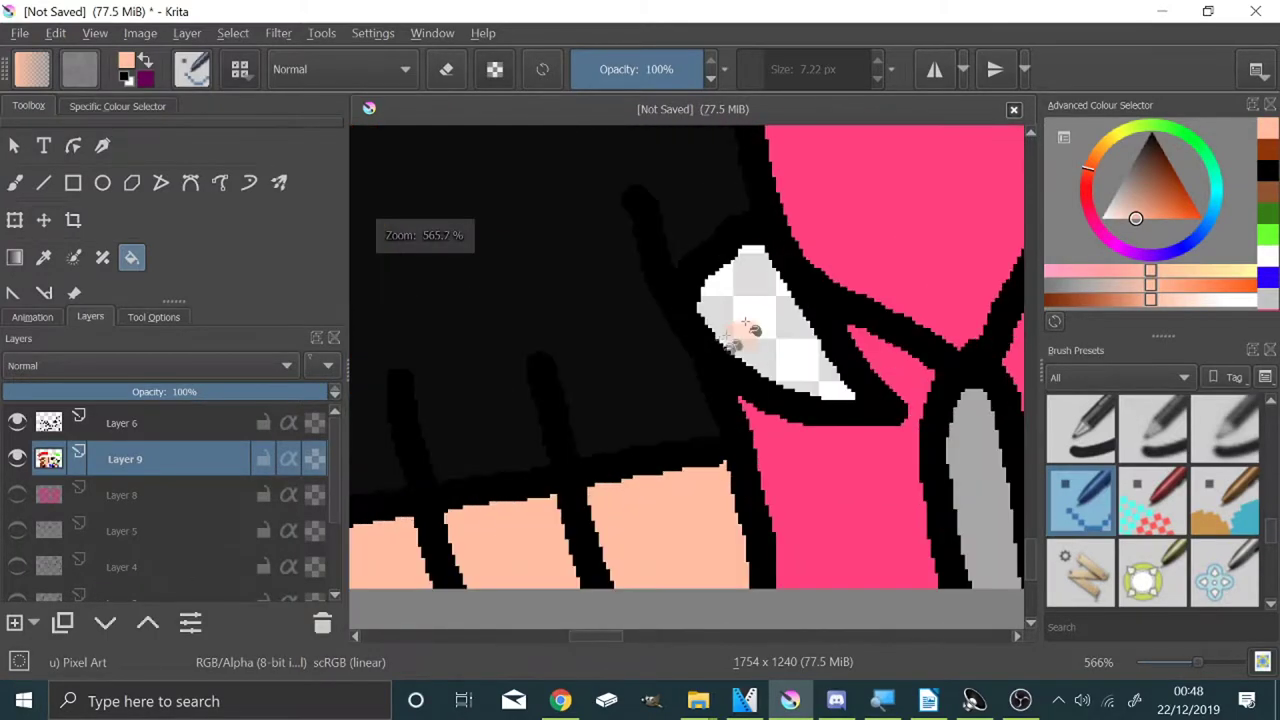
scroll(751, 331, down, 6)
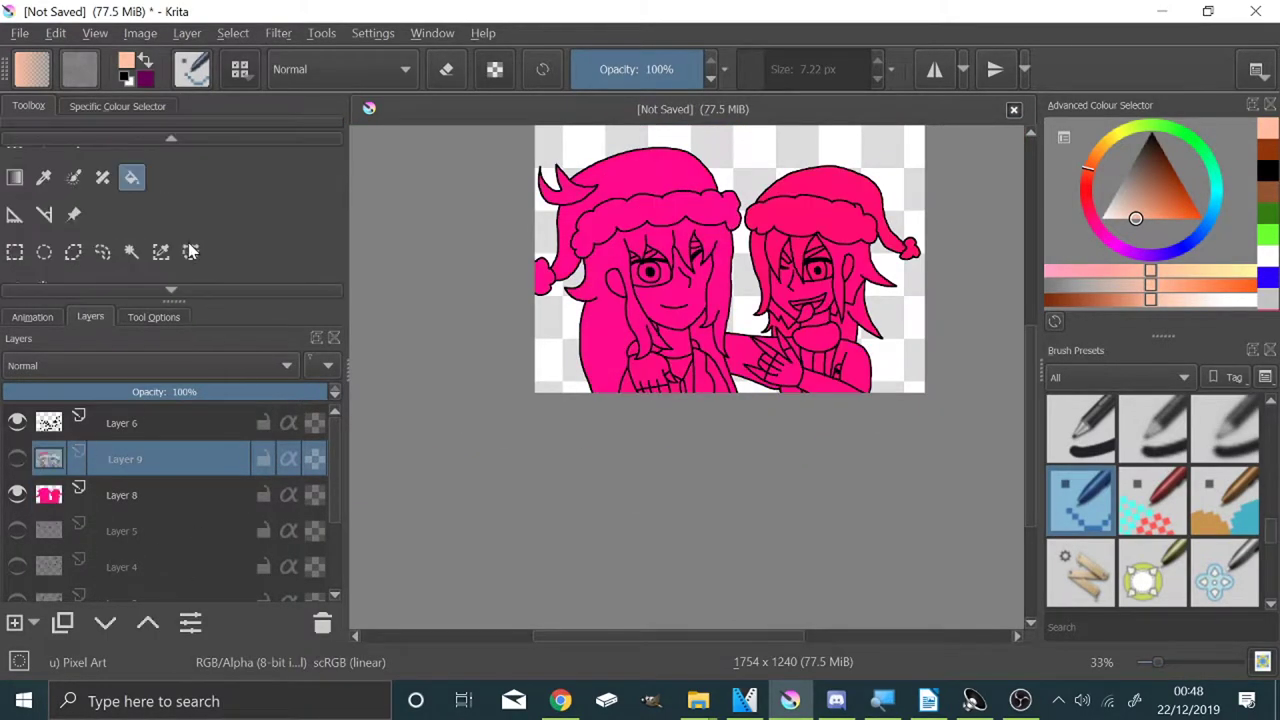
Step: Hide Layer 9, show Layer 8, select its pink silhouette by colour, and add a new layer above Layer 9
scroll(575, 420, down, 1)
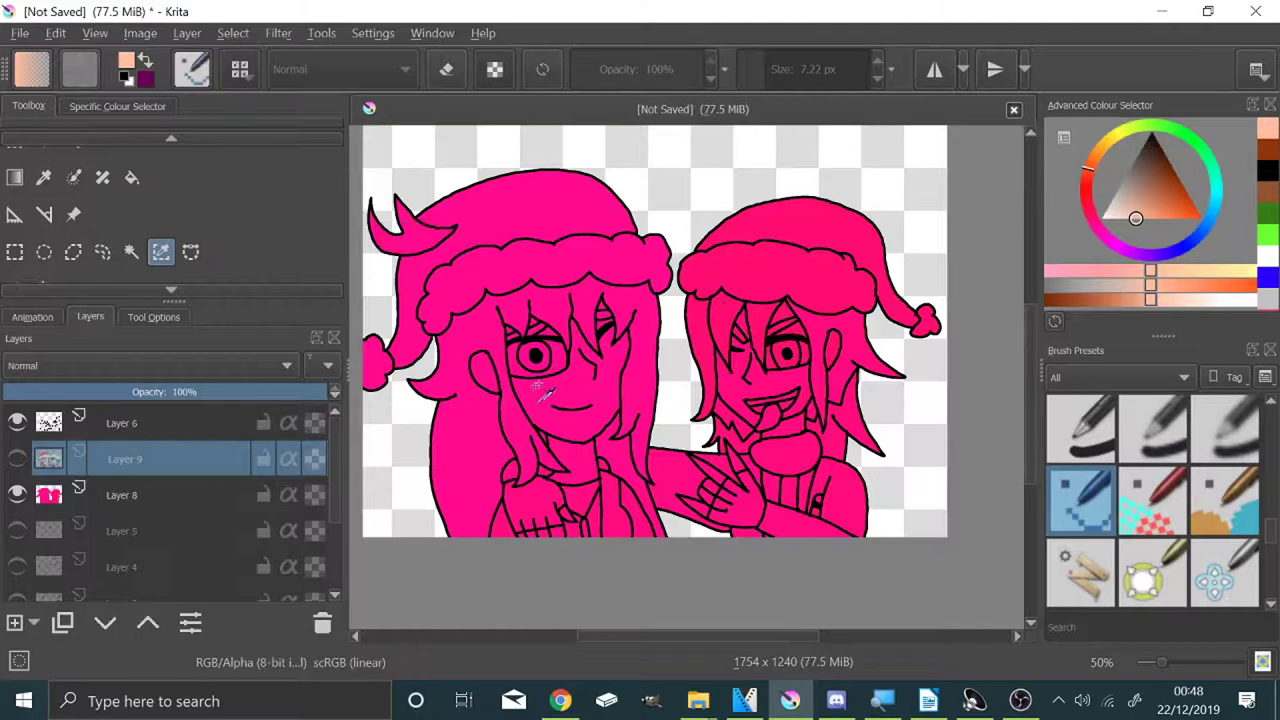
click(300, 482)
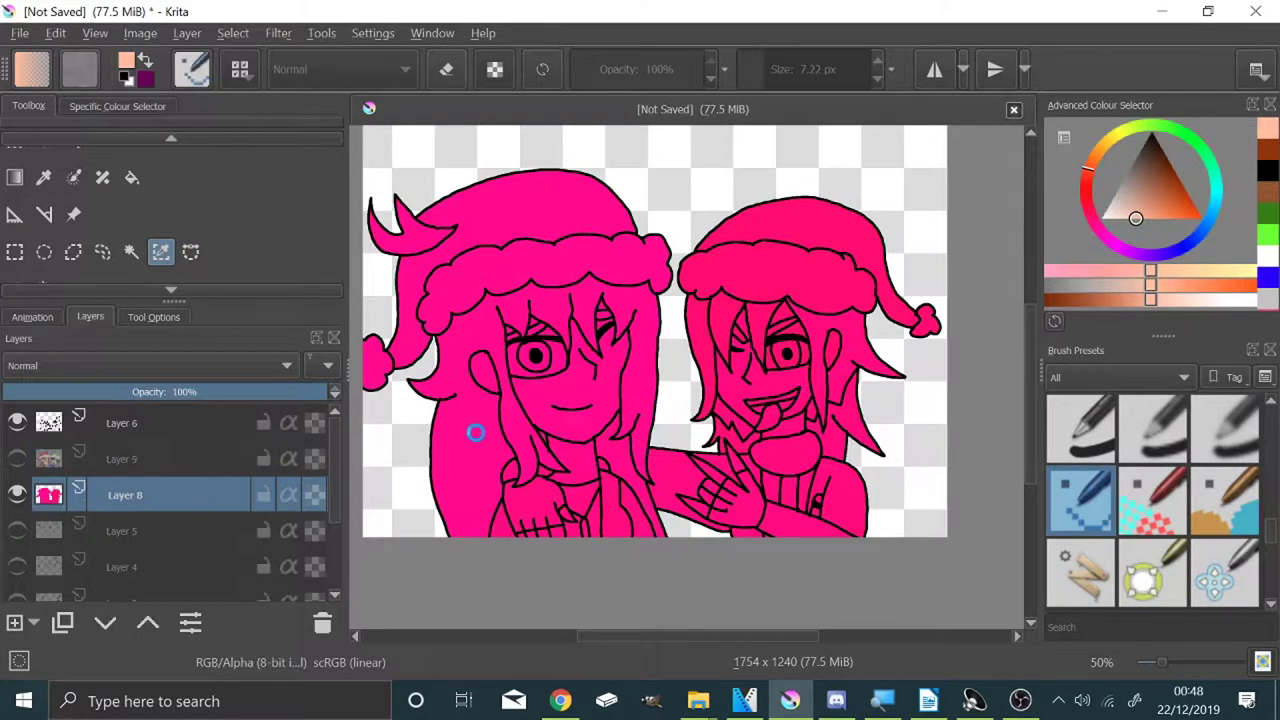
click(193, 459)
click(15, 623)
Step: Choose black, set the brush size to 71.03 px, and fill the small gap beneath the left character's jaw on Layer 10
drag(1137, 188, 1197, 30)
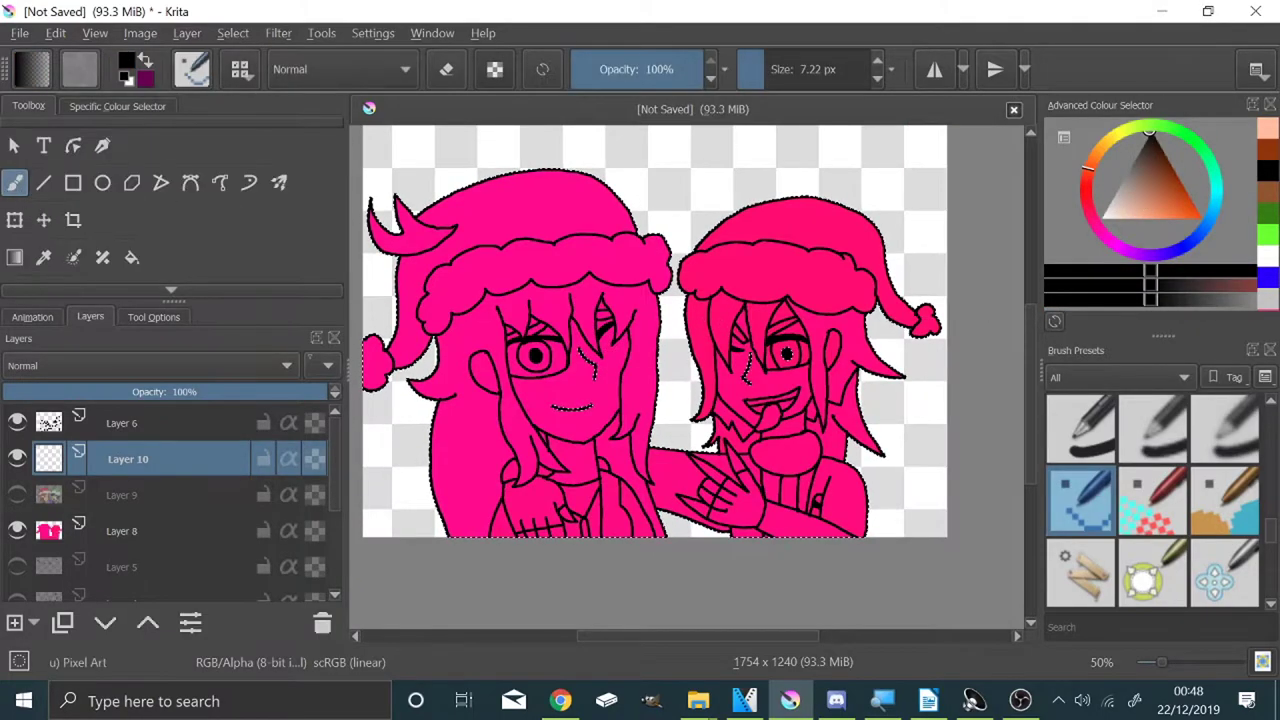
click(790, 70)
scroll(520, 460, up, 2)
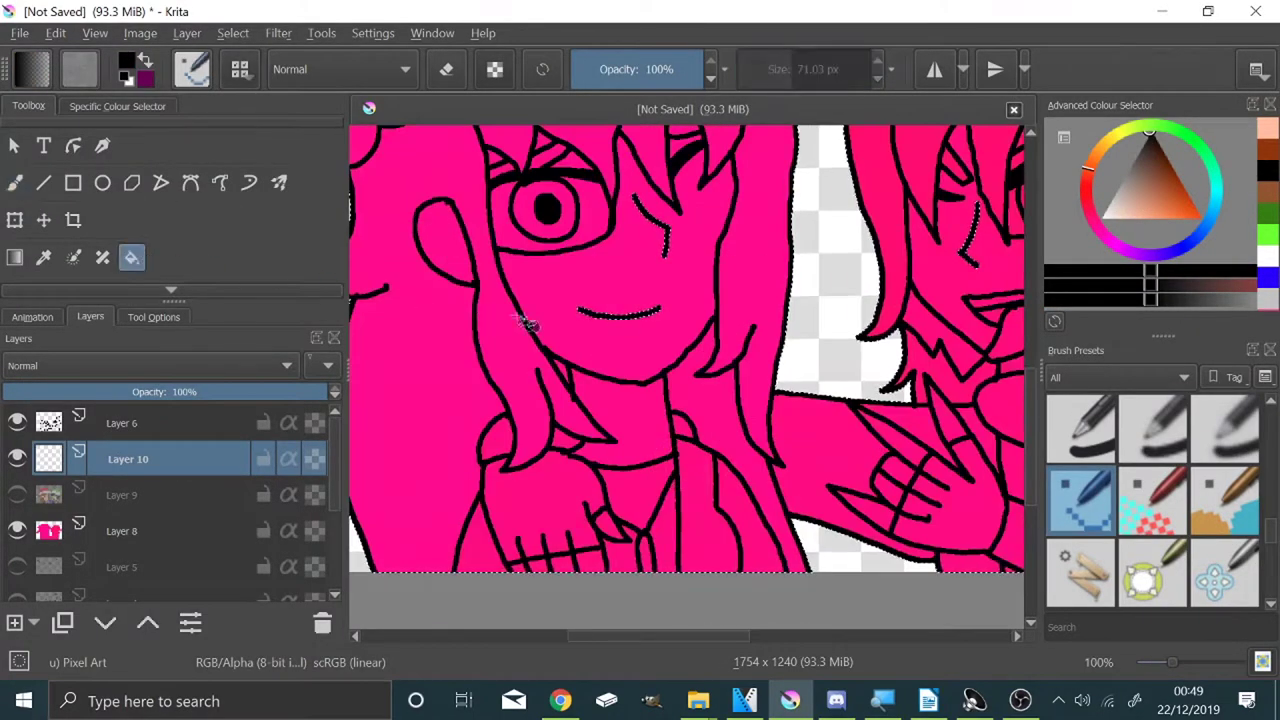
scroll(422, 305, up, 2)
scroll(571, 423, down, 2)
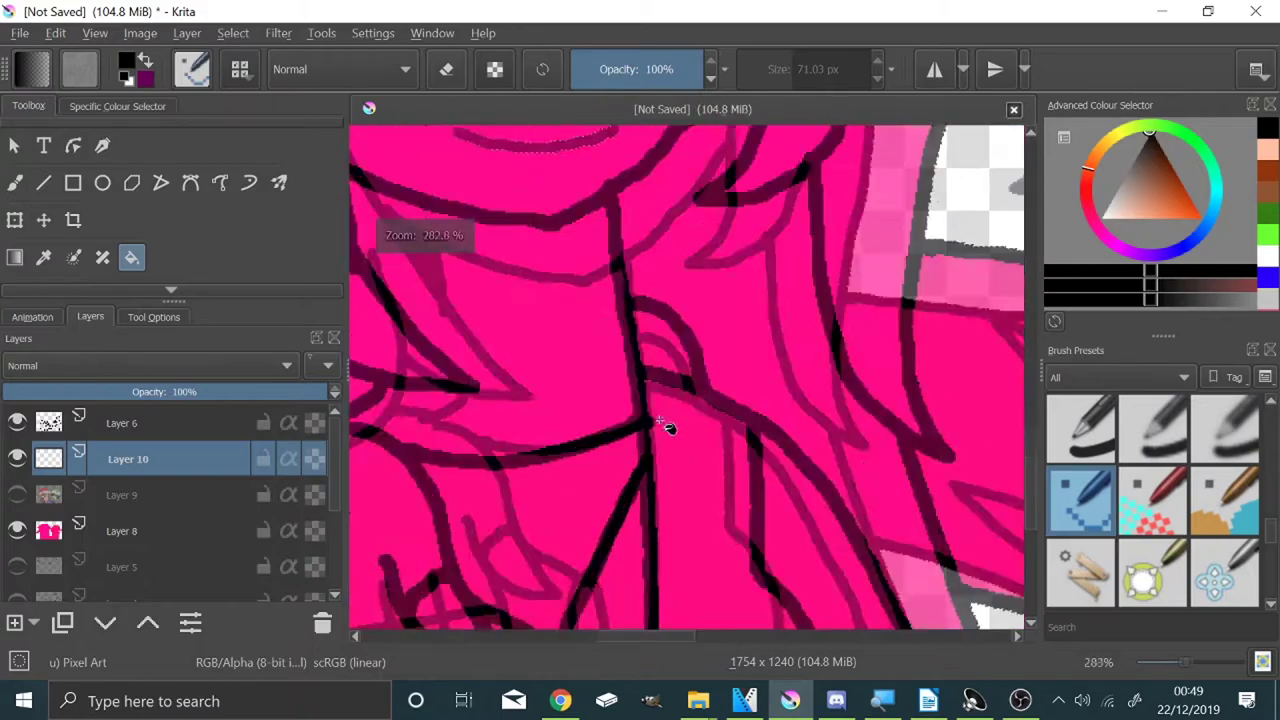
Step: Fill the enclosed gaps between the left character's fringe and upper eyelids with black
scroll(592, 503, up, 3)
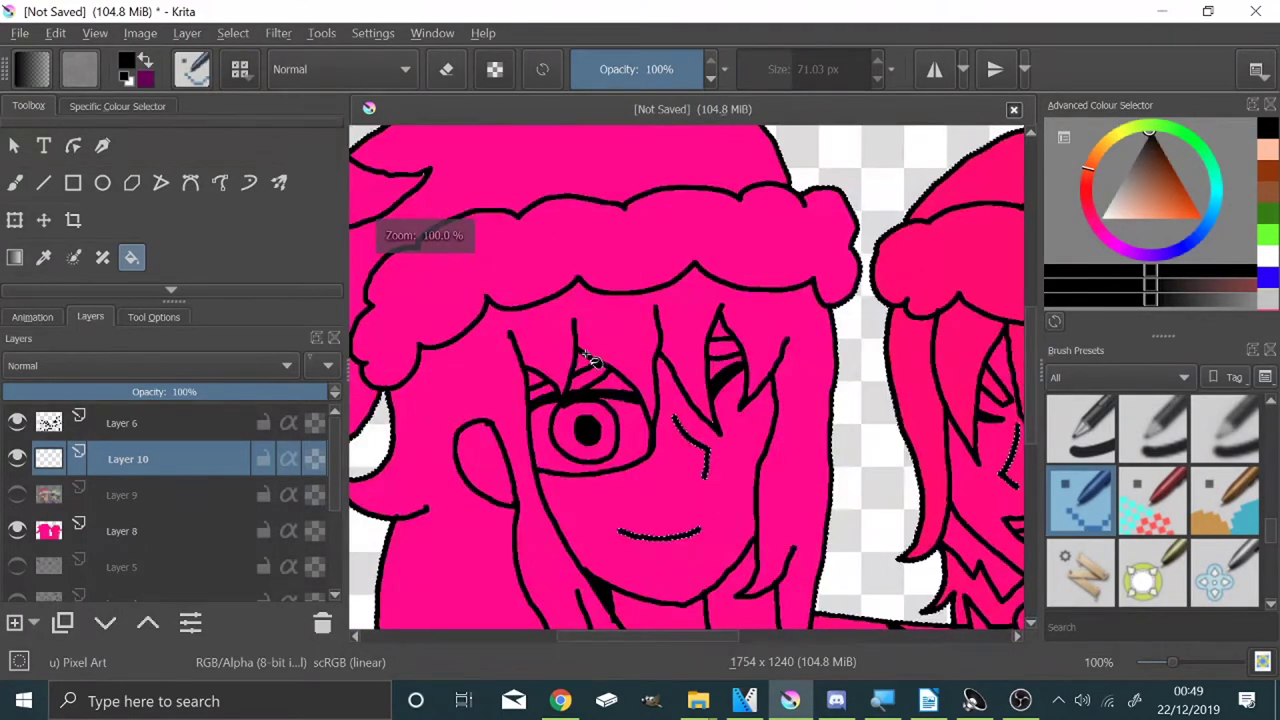
scroll(410, 343, down, 3)
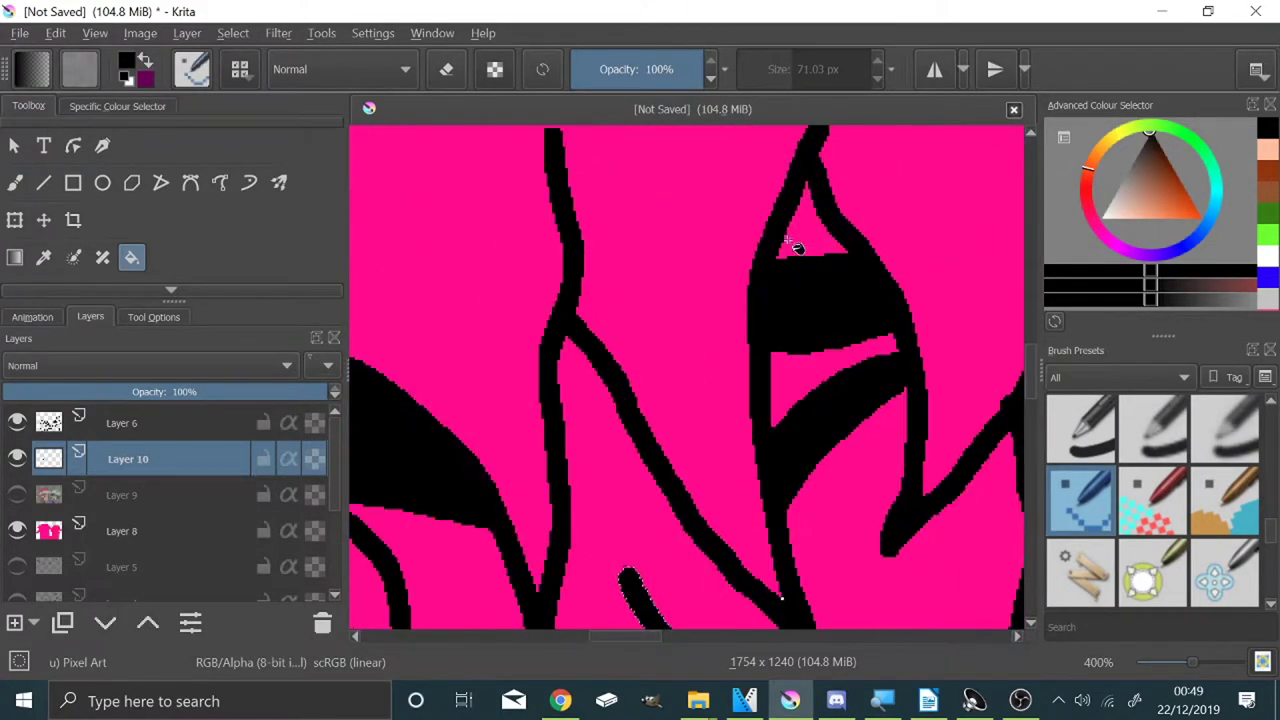
scroll(532, 362, up, 2)
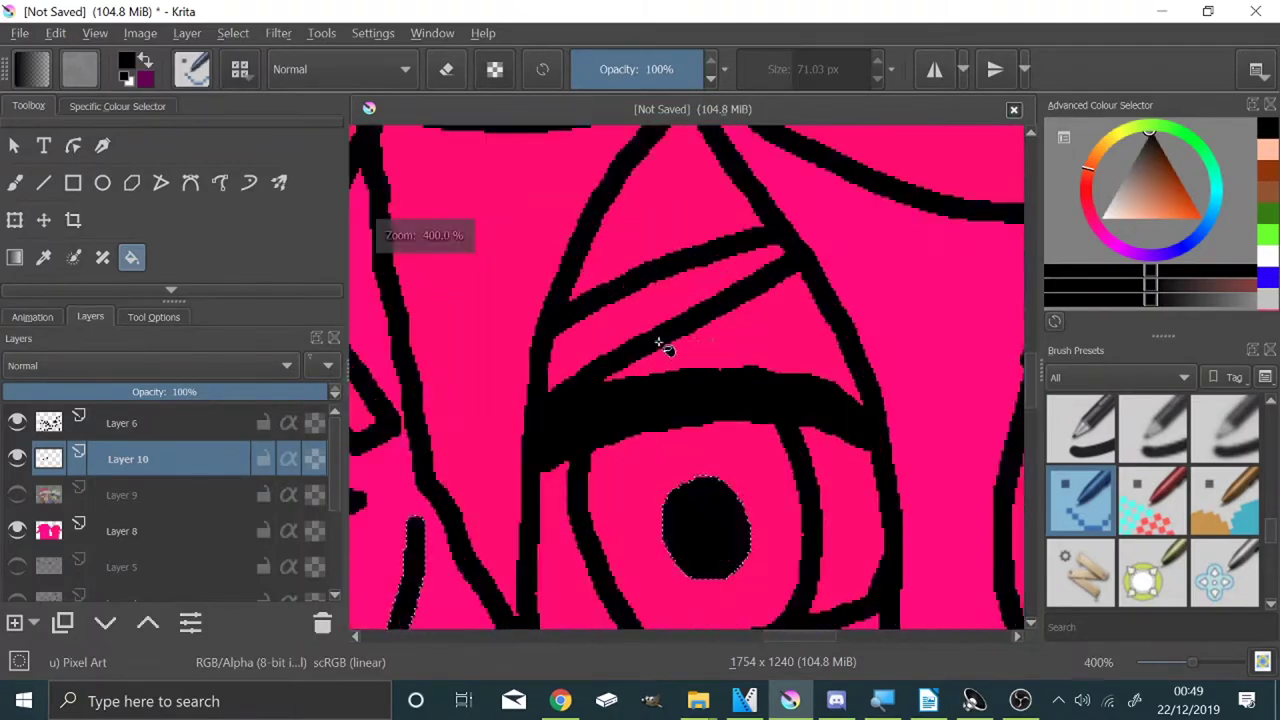
Step: Fill the gaps above the right character's open and winking eyes and the hair gap beside the jaw with black
scroll(590, 351, down, 2)
scroll(578, 346, up, 3)
click(560, 326)
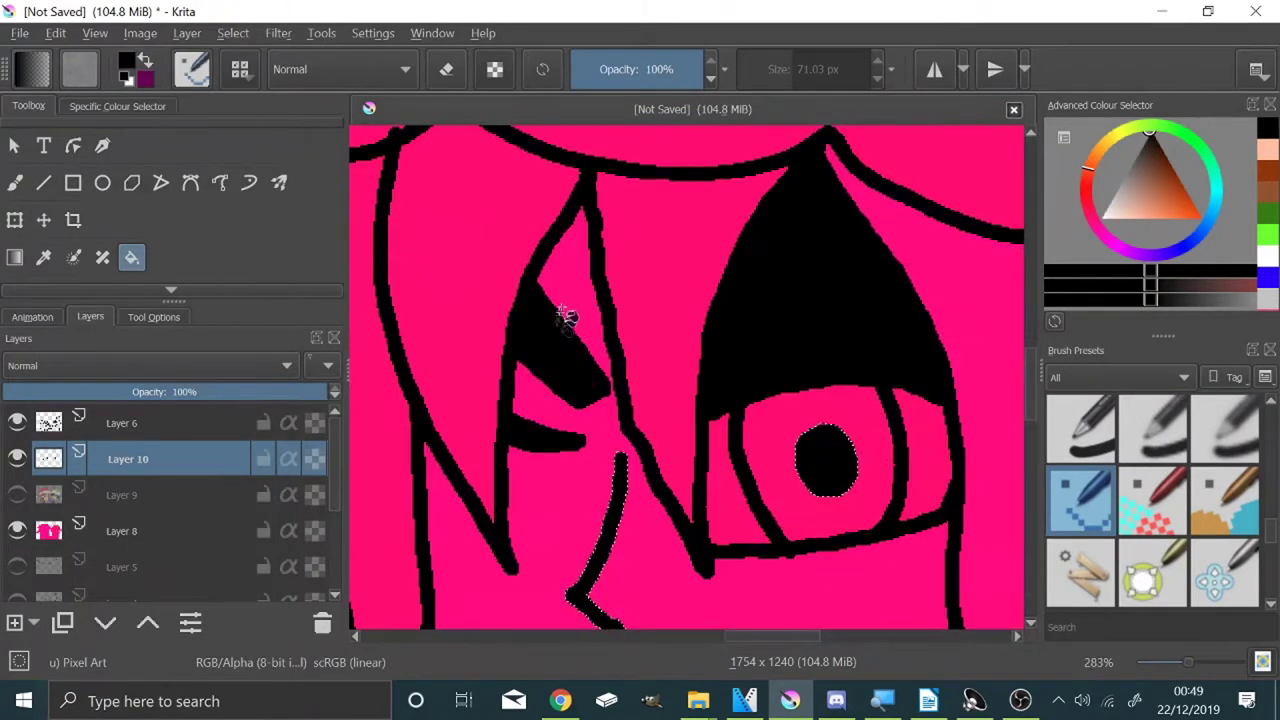
scroll(562, 328, down, 3)
scroll(643, 420, up, 3)
scroll(702, 387, down, 1)
scroll(710, 394, up, 1)
scroll(829, 394, down, 2)
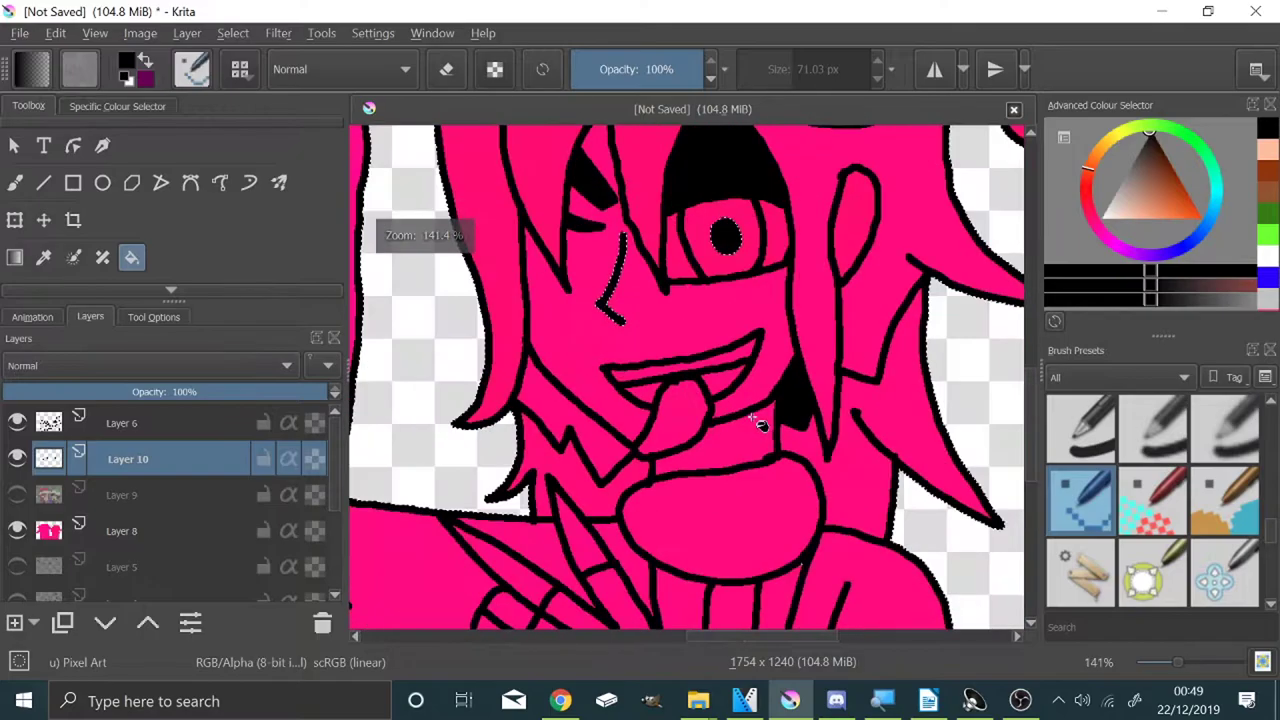
Step: Fill the small gap between the right character's torso and arm and the area beneath the forearm with black
scroll(814, 531, up, 3)
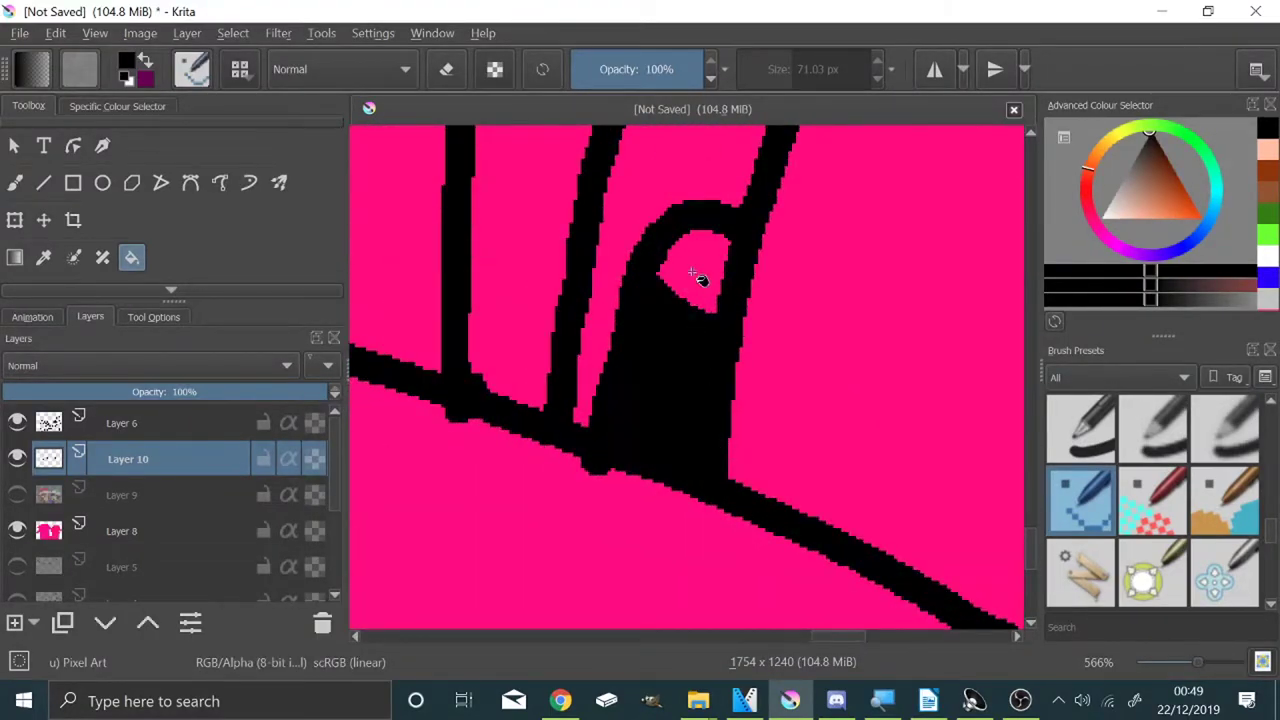
scroll(690, 320, down, 5)
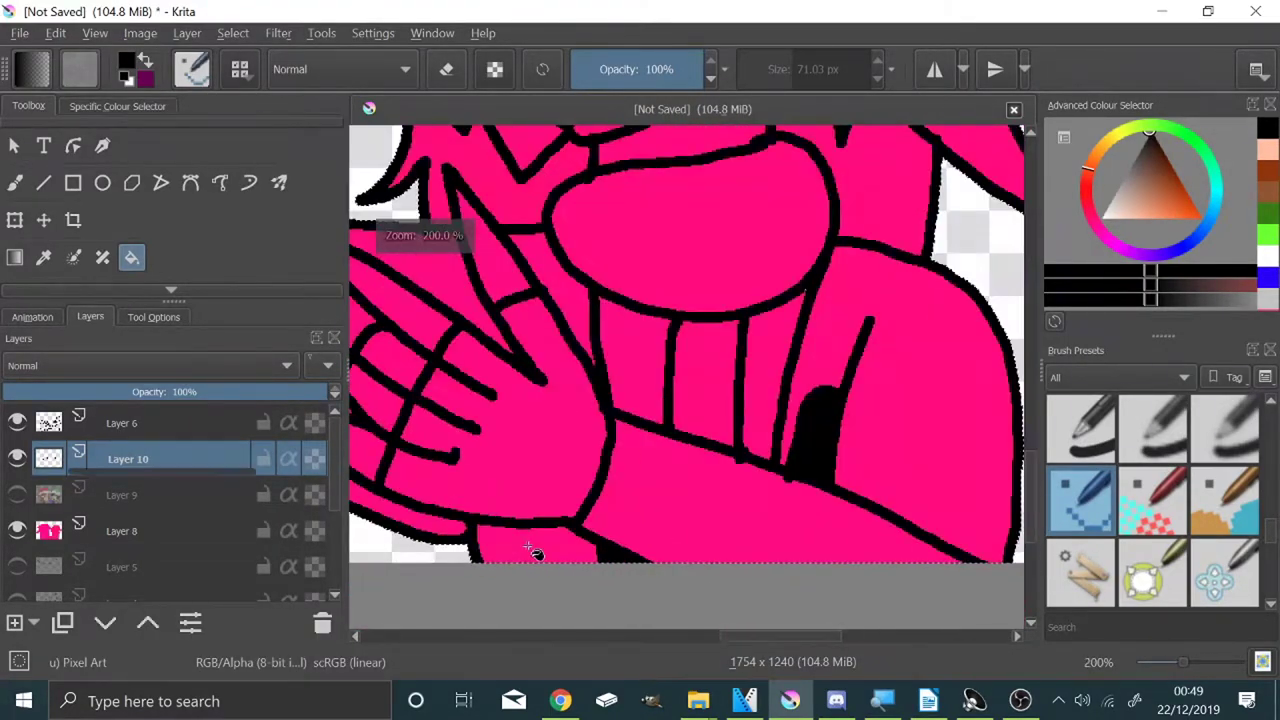
scroll(533, 553, up, 4)
scroll(643, 494, down, 6)
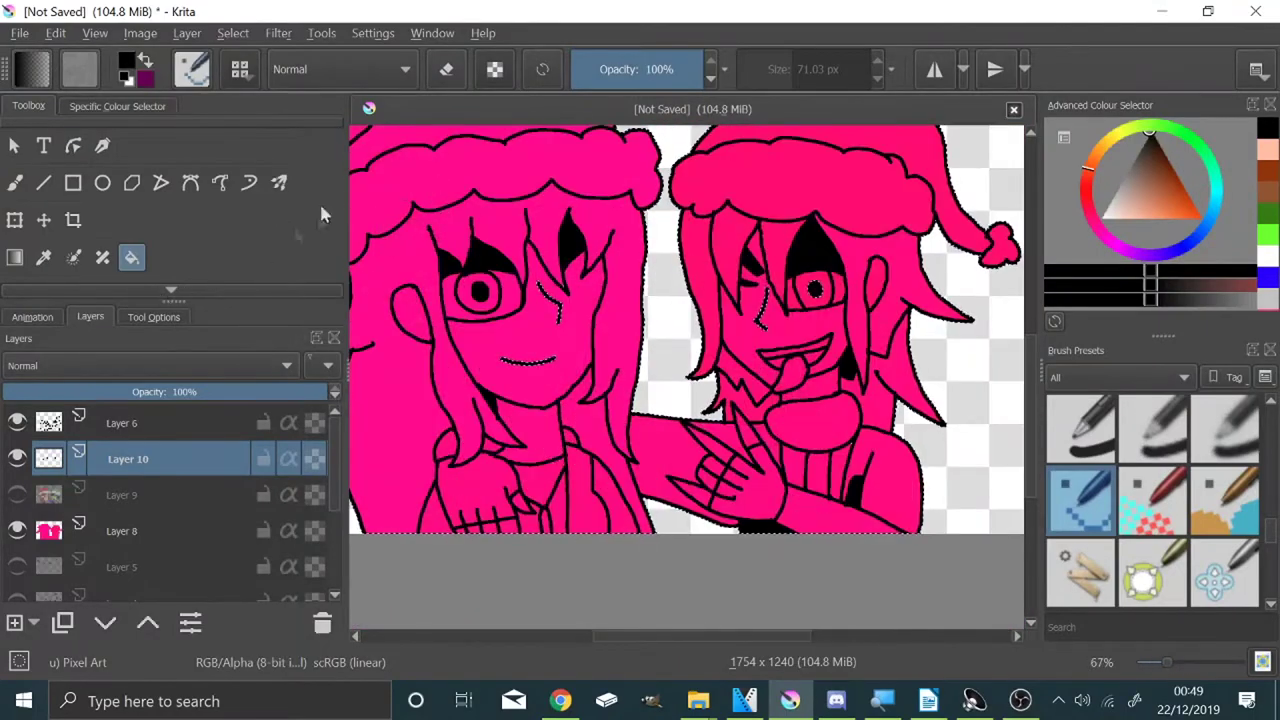
Step: Set the brush size to 7.06 px and paint black shadow along the pointed fold at the back of the left hat
scroll(690, 430, up, 3)
scroll(690, 430, down, 1)
scroll(691, 429, up, 10)
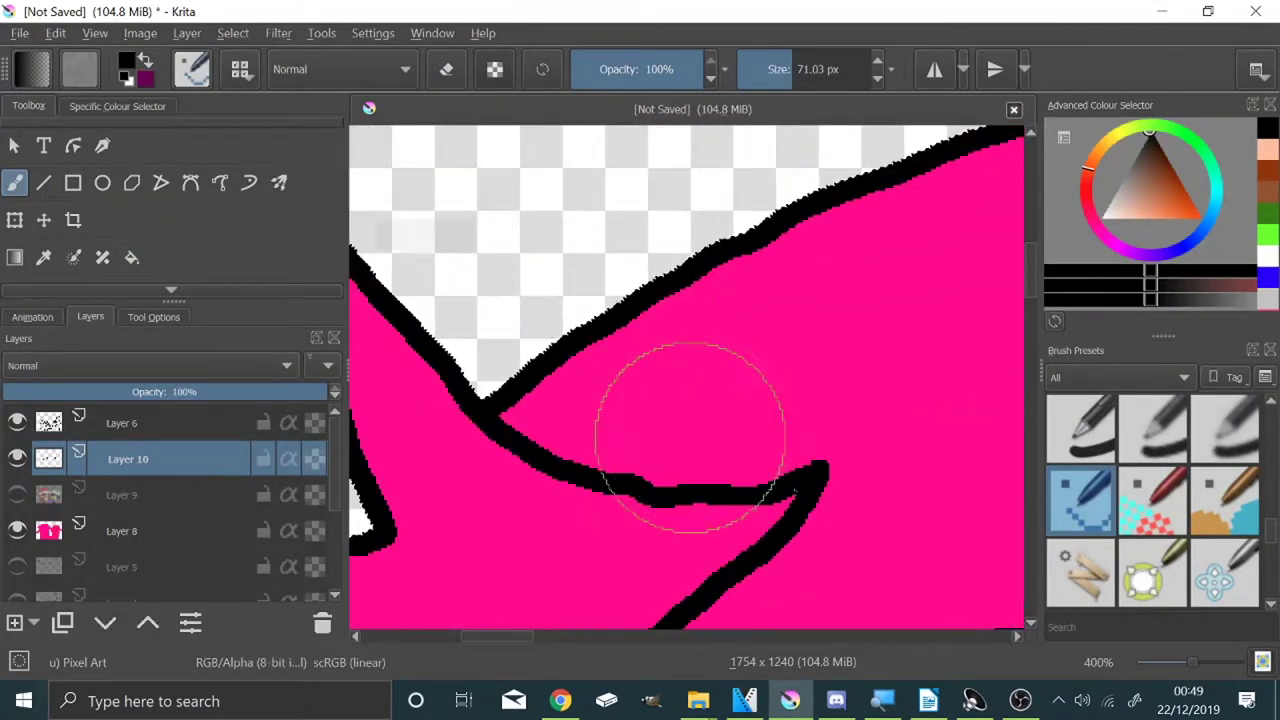
scroll(760, 498, down, 8)
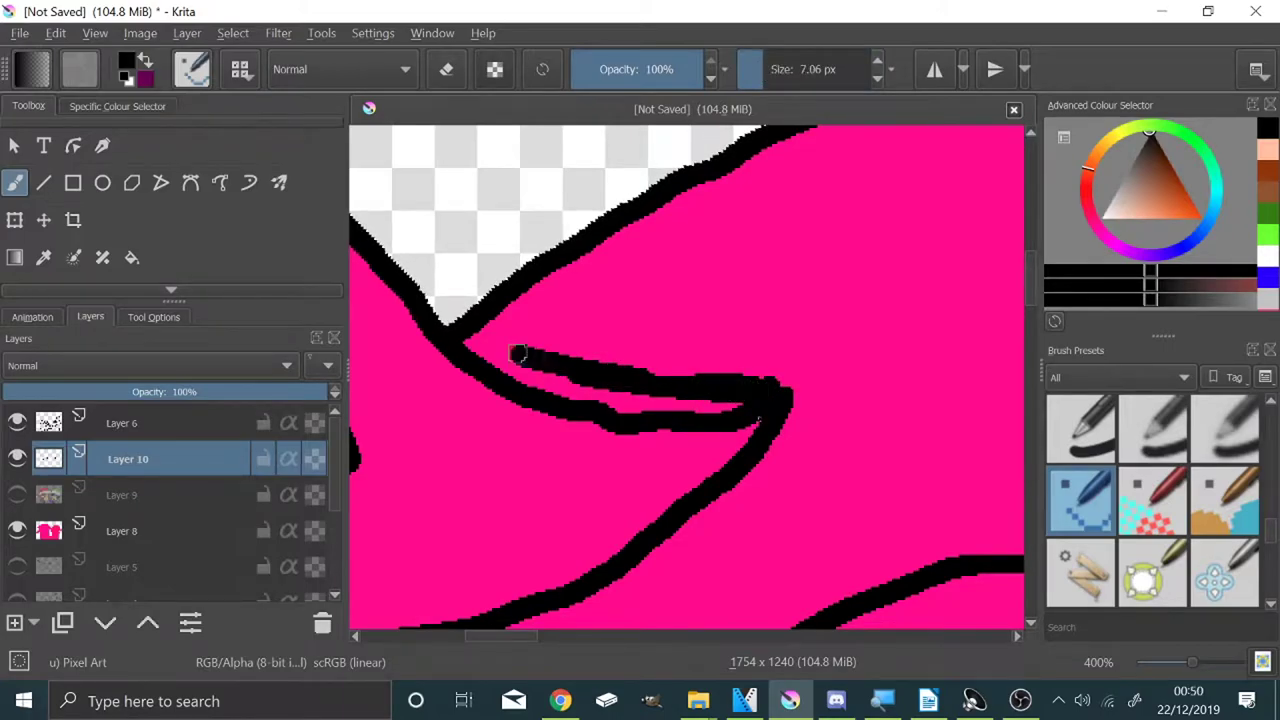
scroll(720, 397, down, 1)
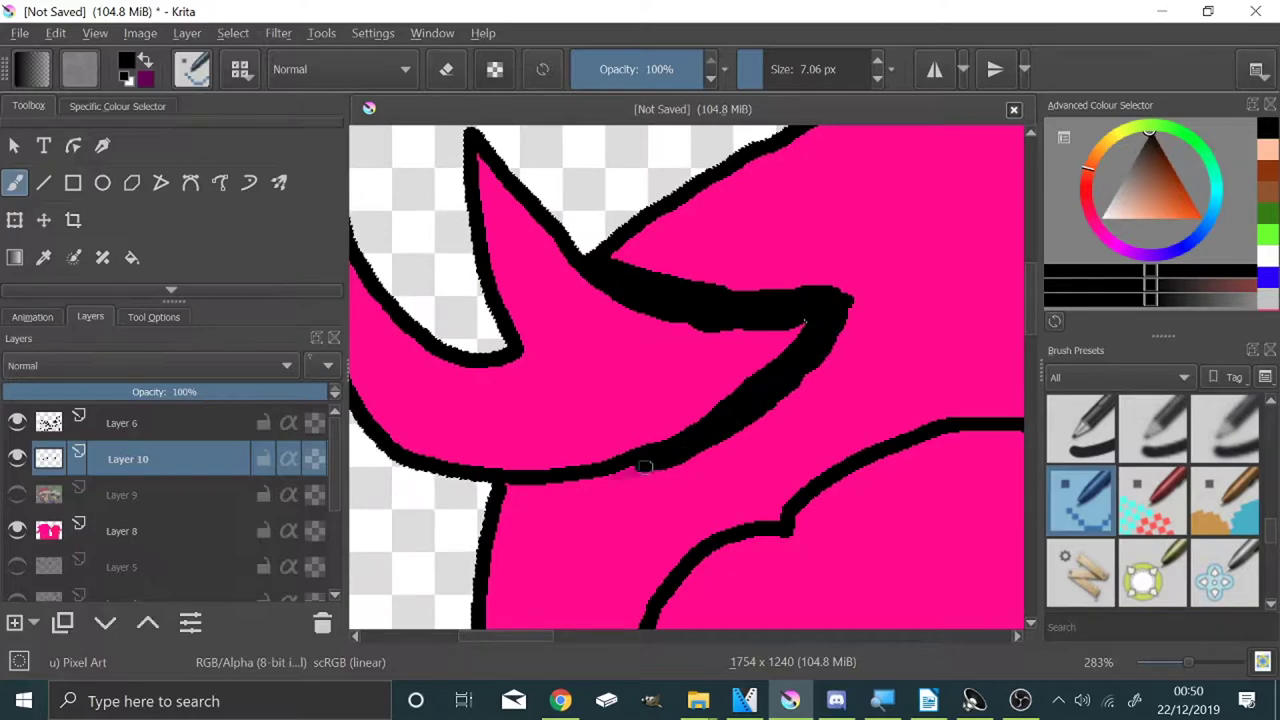
Step: Paint black shadow beside the left hat's pom-pom, beneath the fur brim's outer corner, and along the brim's outer edge
scroll(555, 468, down, 1)
scroll(665, 522, up, 2)
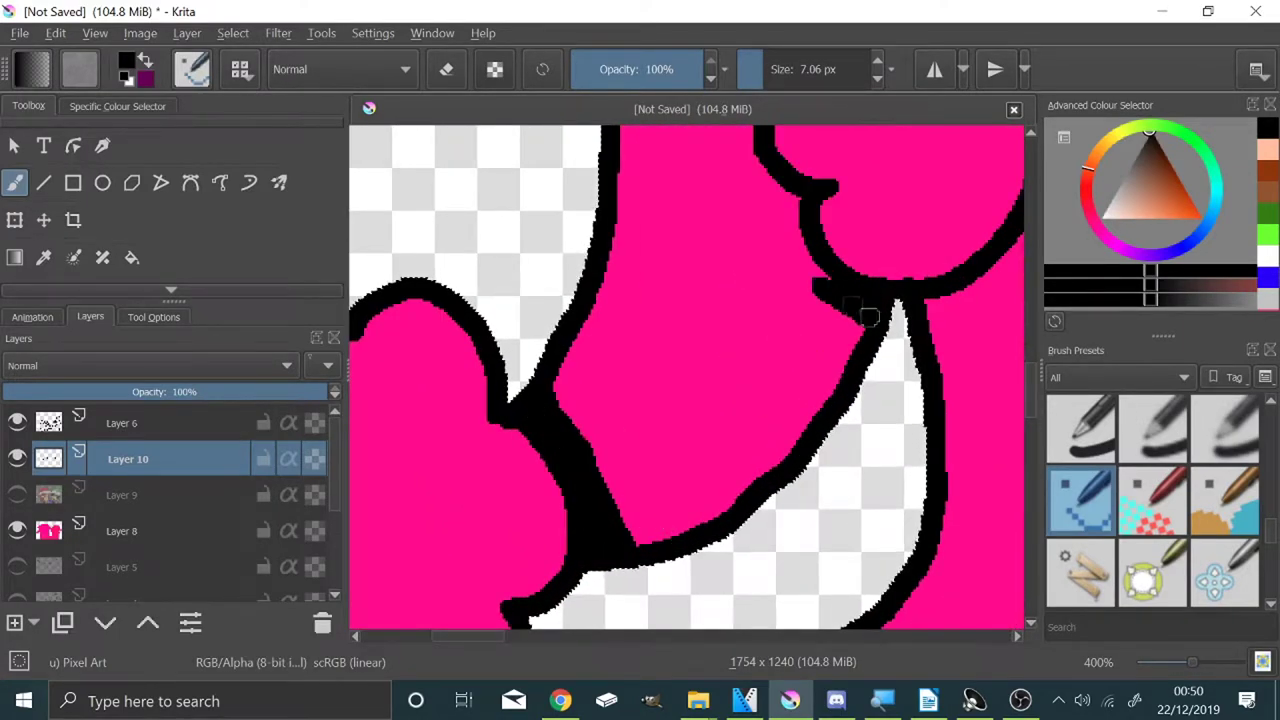
scroll(783, 190, down, 4)
scroll(752, 272, up, 3)
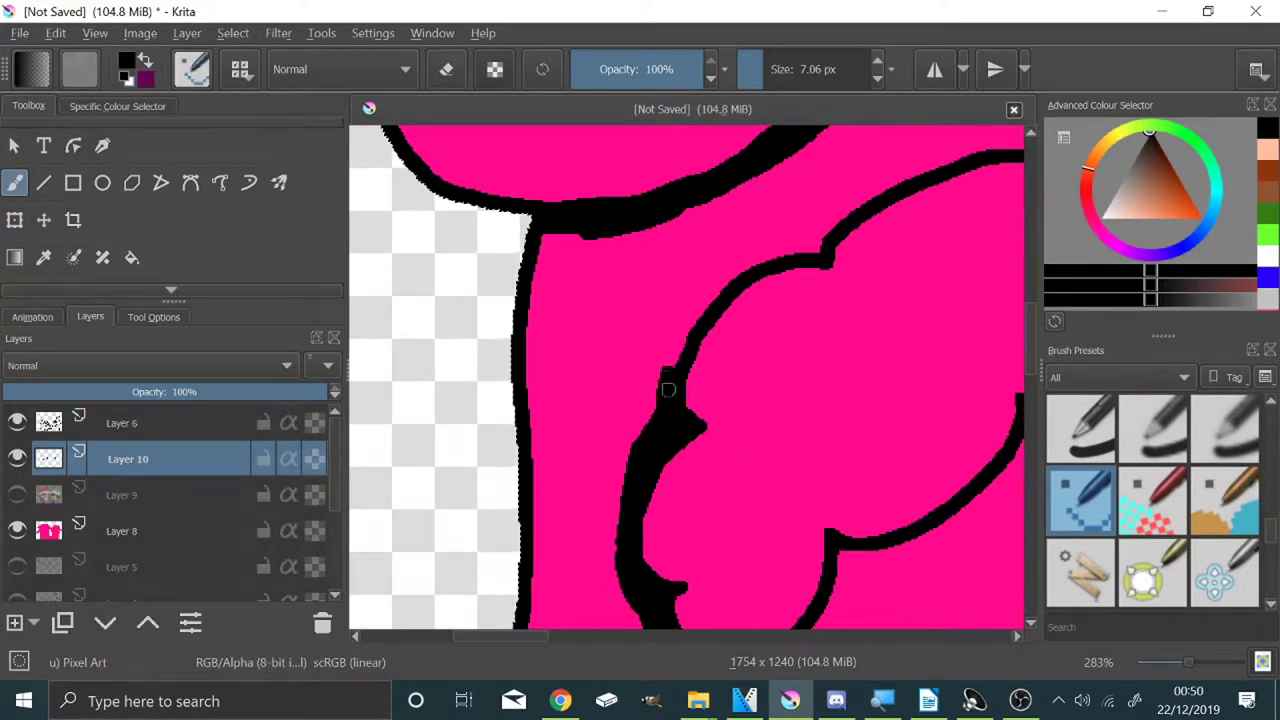
Step: Thicken the black shadow along the upper edge of the left hat's fur brim
scroll(834, 230, down, 2)
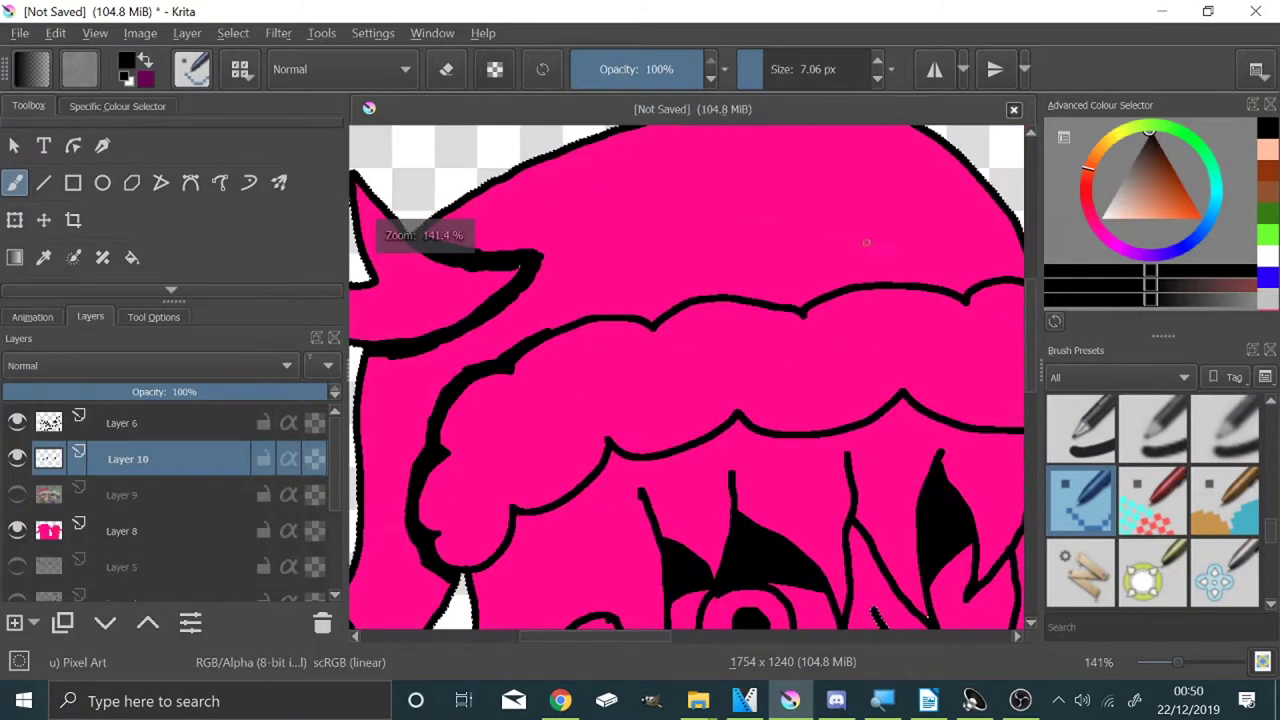
mouse_move(627, 312)
mouse_down()
mouse_move(528, 338)
mouse_move(644, 322)
mouse_move(680, 297)
mouse_move(739, 296)
mouse_move(655, 309)
mouse_move(705, 296)
mouse_move(798, 305)
mouse_move(697, 287)
mouse_up()
scroll(767, 334, down, 2)
scroll(920, 305, up, 3)
mouse_move(464, 358)
mouse_down()
mouse_move(629, 330)
mouse_move(697, 347)
mouse_move(784, 327)
mouse_move(716, 313)
mouse_move(730, 331)
mouse_move(783, 340)
mouse_up()
Step: Paint a black shadow beneath the inner scallops of the left hat's fur brim, starting at the end facing the other character
scroll(745, 325, down, 3)
scroll(785, 401, up, 3)
mouse_move(786, 400)
mouse_down()
mouse_move(751, 353)
mouse_move(731, 398)
mouse_move(728, 358)
mouse_move(724, 373)
mouse_move(661, 378)
mouse_move(578, 361)
mouse_move(524, 332)
mouse_move(658, 387)
mouse_up()
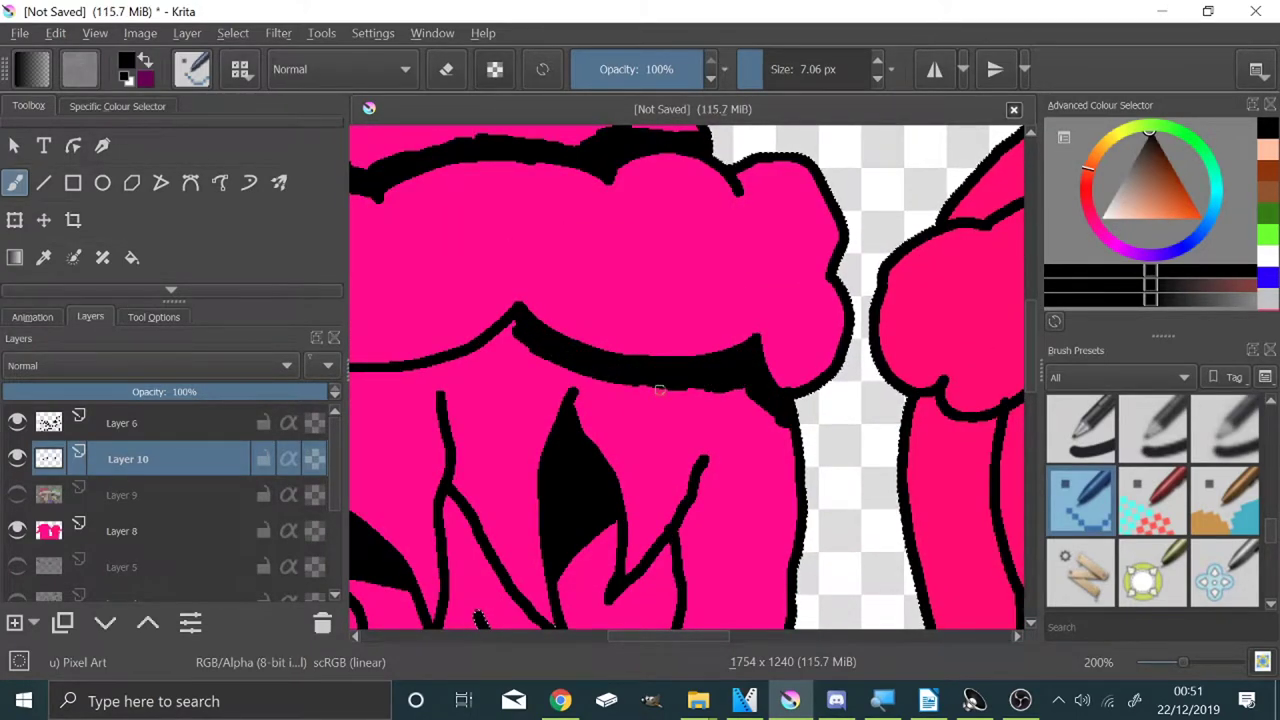
scroll(885, 345, down, 2)
scroll(562, 350, up, 3)
mouse_move(865, 354)
mouse_down()
mouse_move(777, 366)
mouse_move(811, 371)
mouse_move(713, 368)
mouse_up()
drag(629, 334, 722, 380)
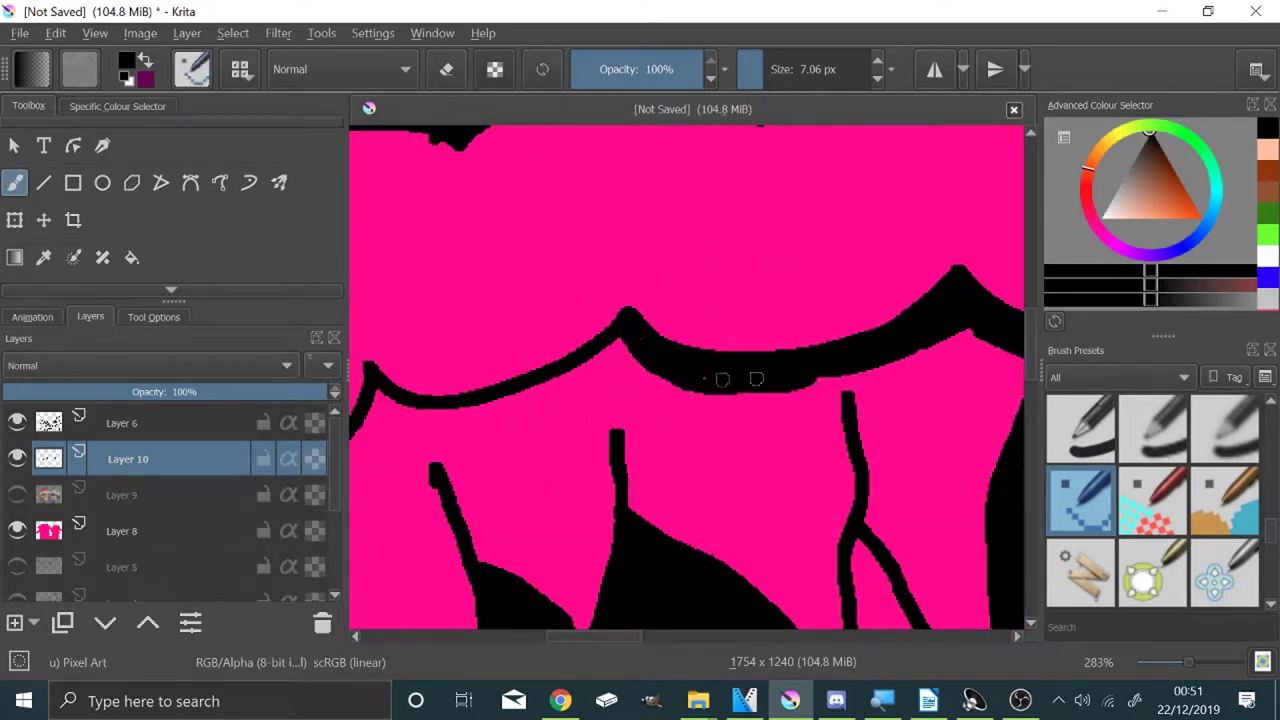
Step: Continue the black shadow beneath the left hat's fur brim across the remaining scallops to its outer end
mouse_move(639, 345)
mouse_down()
mouse_move(548, 395)
mouse_move(412, 409)
mouse_up()
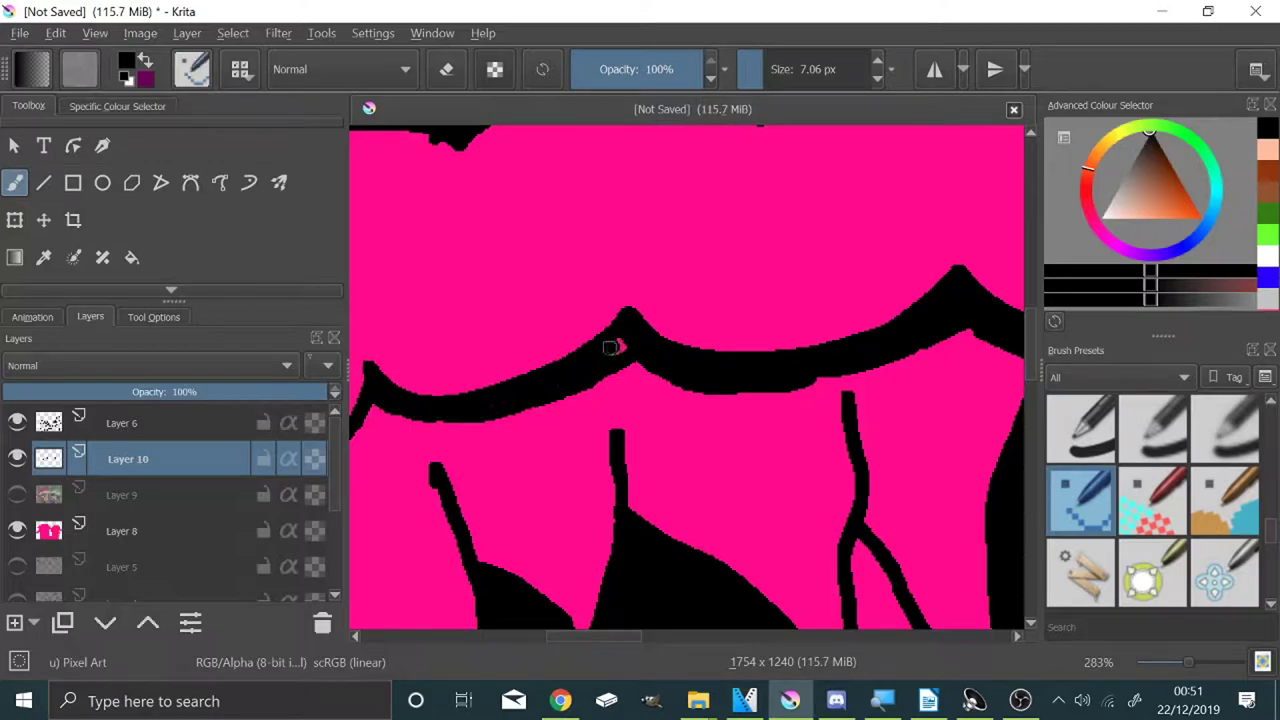
drag(546, 393, 461, 424)
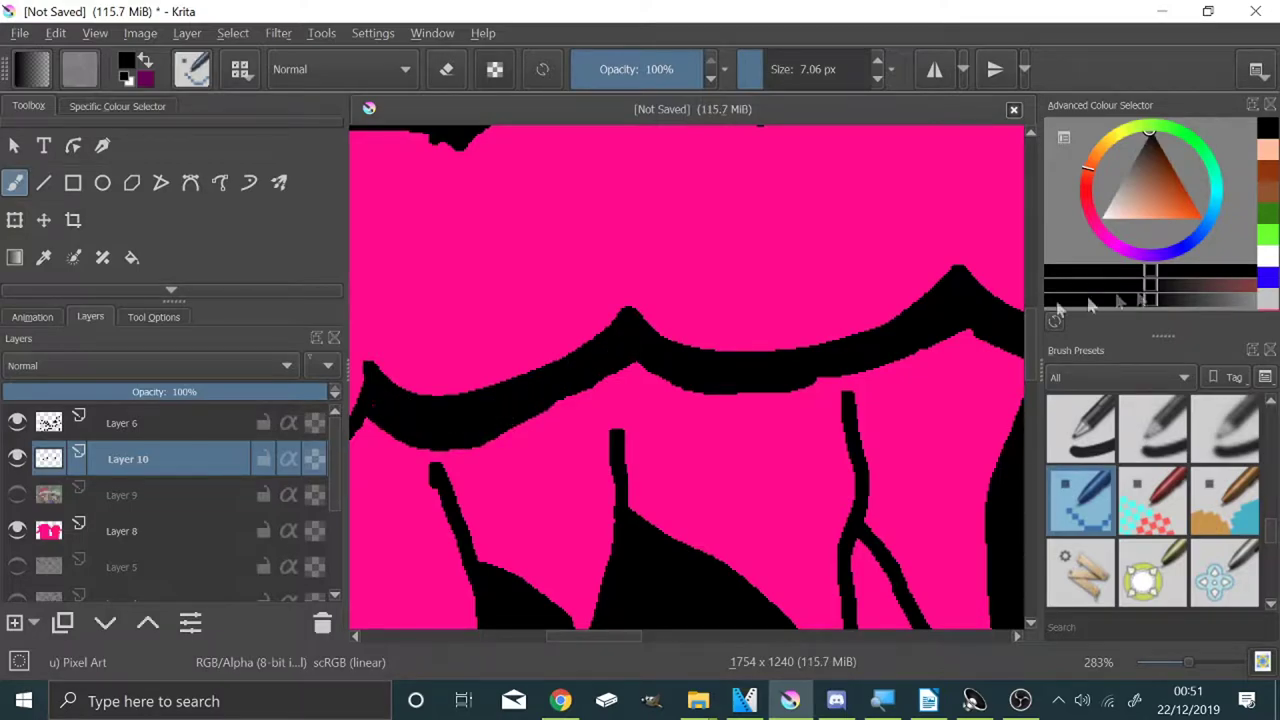
scroll(682, 360, down, 3)
scroll(497, 446, up, 3)
mouse_move(714, 280)
mouse_down()
mouse_move(616, 354)
mouse_move(505, 360)
mouse_up()
mouse_move(590, 352)
mouse_down()
mouse_move(666, 315)
mouse_move(420, 500)
mouse_up()
mouse_move(510, 434)
mouse_down()
mouse_move(525, 364)
mouse_move(557, 386)
mouse_move(744, 372)
mouse_move(717, 348)
mouse_move(561, 339)
mouse_move(518, 268)
mouse_up()
Step: Thicken the left character's fringe strands above the visible eye and nose with black
scroll(580, 369, down, 3)
scroll(718, 390, up, 3)
drag(523, 280, 557, 373)
drag(717, 284, 702, 268)
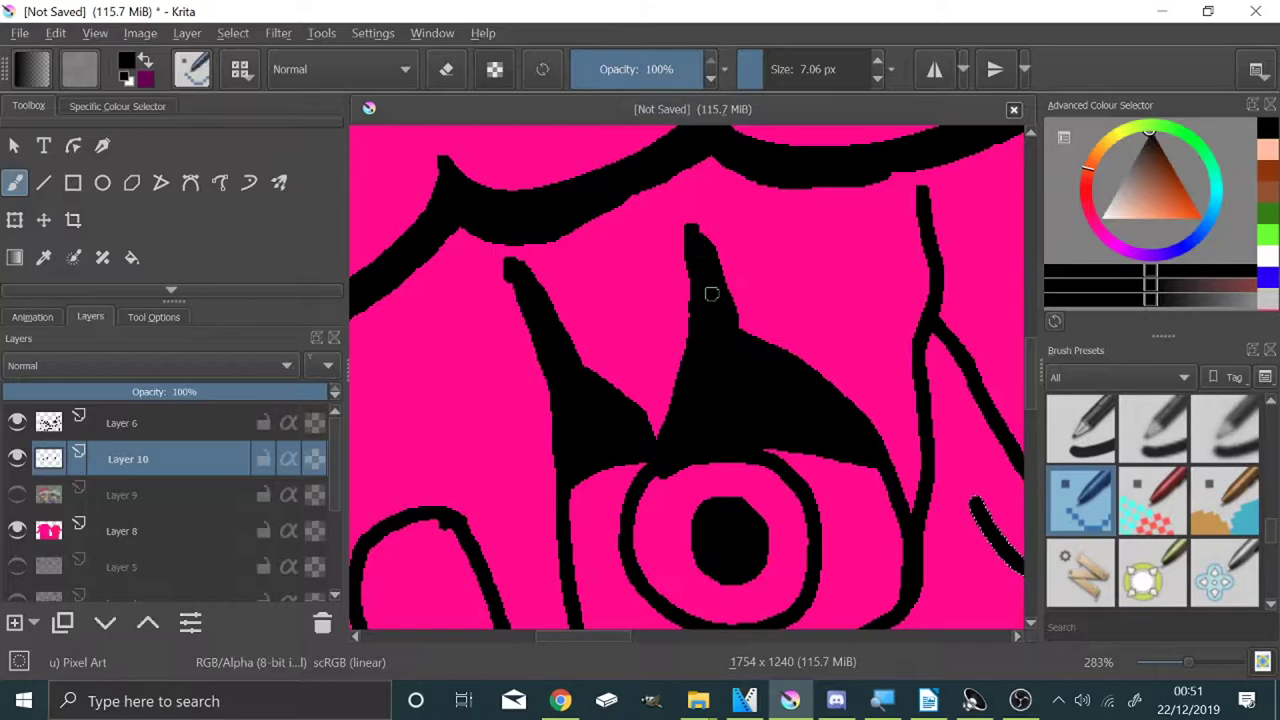
scroll(712, 293, down, 4)
scroll(790, 288, up, 4)
drag(648, 206, 663, 342)
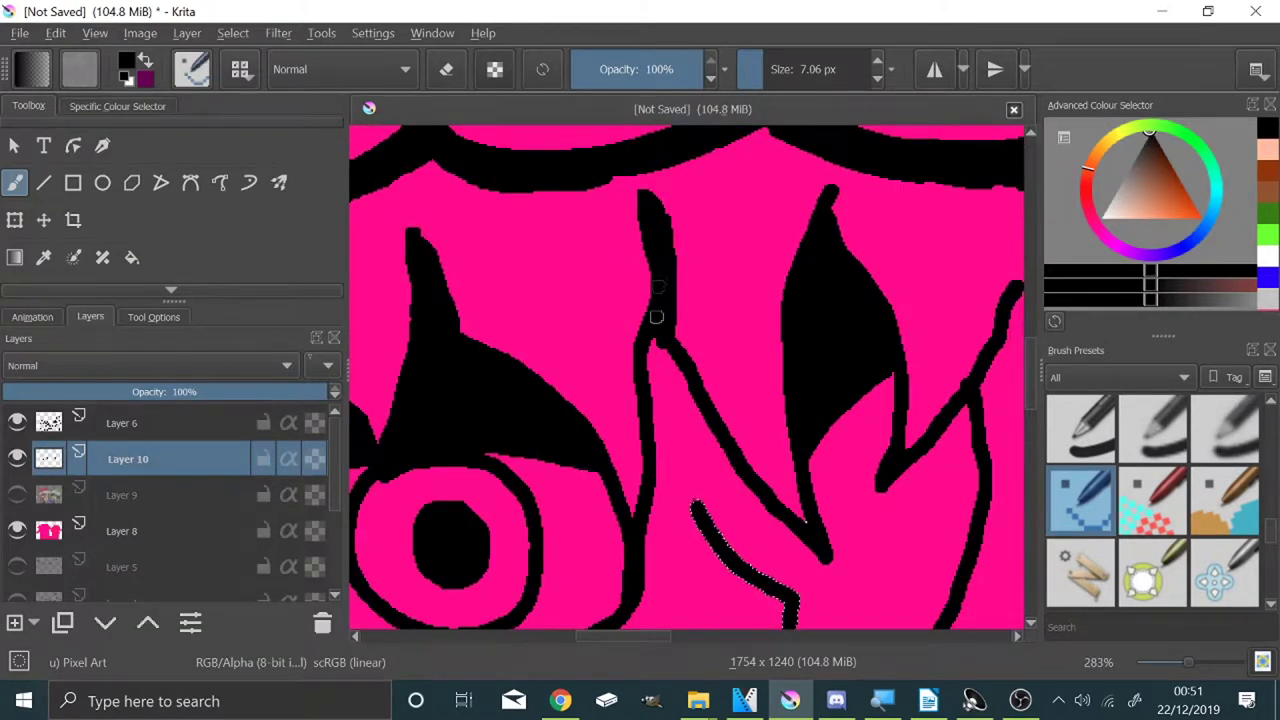
Step: Paint the left character's covered eye and the fringe shadow down to the nose black, and outline the shadow across the cheek
scroll(787, 499, down, 2)
scroll(820, 515, up, 3)
scroll(740, 460, down, 2)
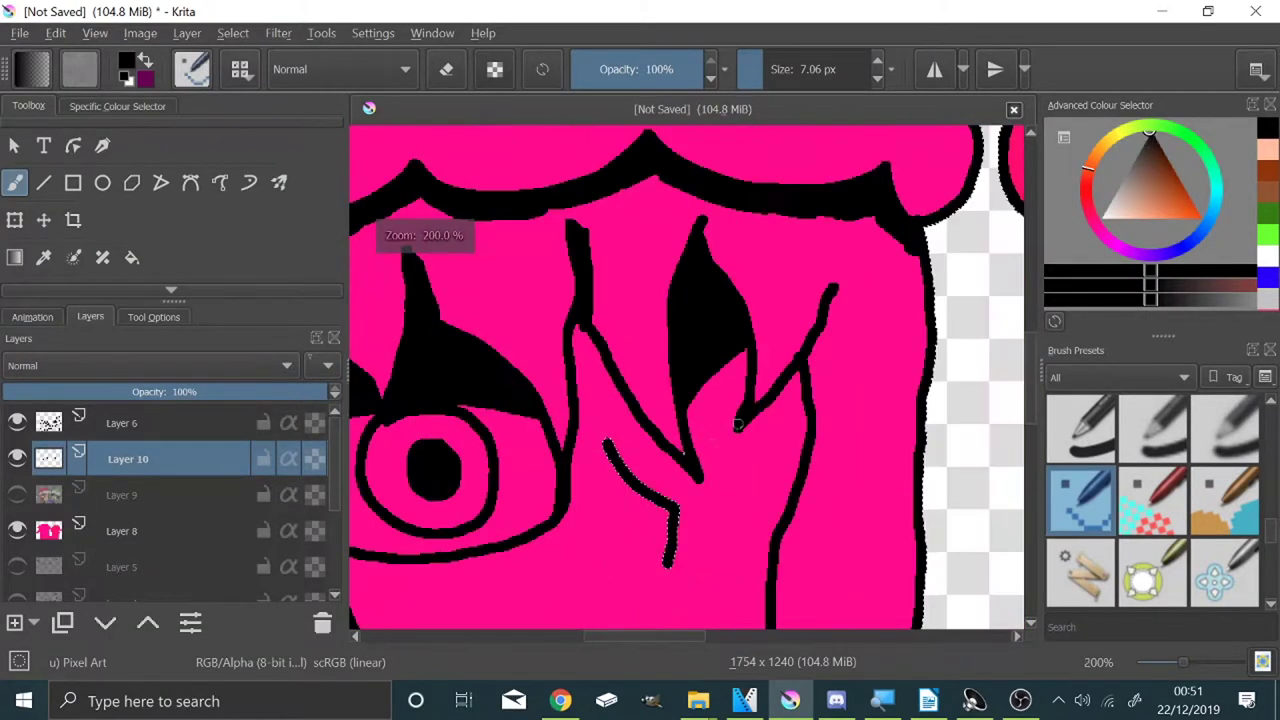
scroll(757, 433, up, 2)
mouse_move(893, 243)
mouse_down()
mouse_move(824, 365)
mouse_move(732, 448)
mouse_move(710, 400)
mouse_move(719, 276)
mouse_move(662, 361)
mouse_move(653, 504)
mouse_move(704, 497)
mouse_up()
scroll(704, 497, down, 2)
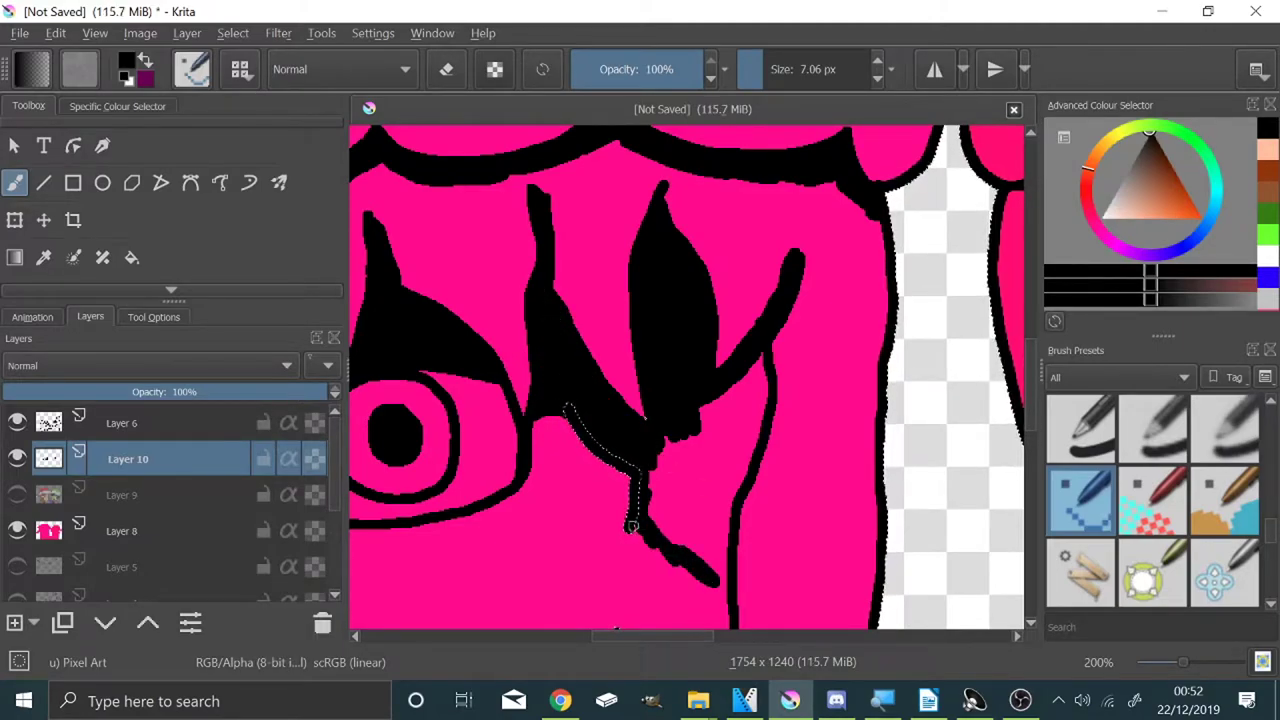
Step: Fill the remaining pink between the left character's nose and side hair lock with black
mouse_move(767, 349)
mouse_down()
mouse_move(740, 369)
mouse_move(753, 391)
mouse_move(697, 409)
mouse_move(703, 463)
mouse_move(665, 418)
mouse_up()
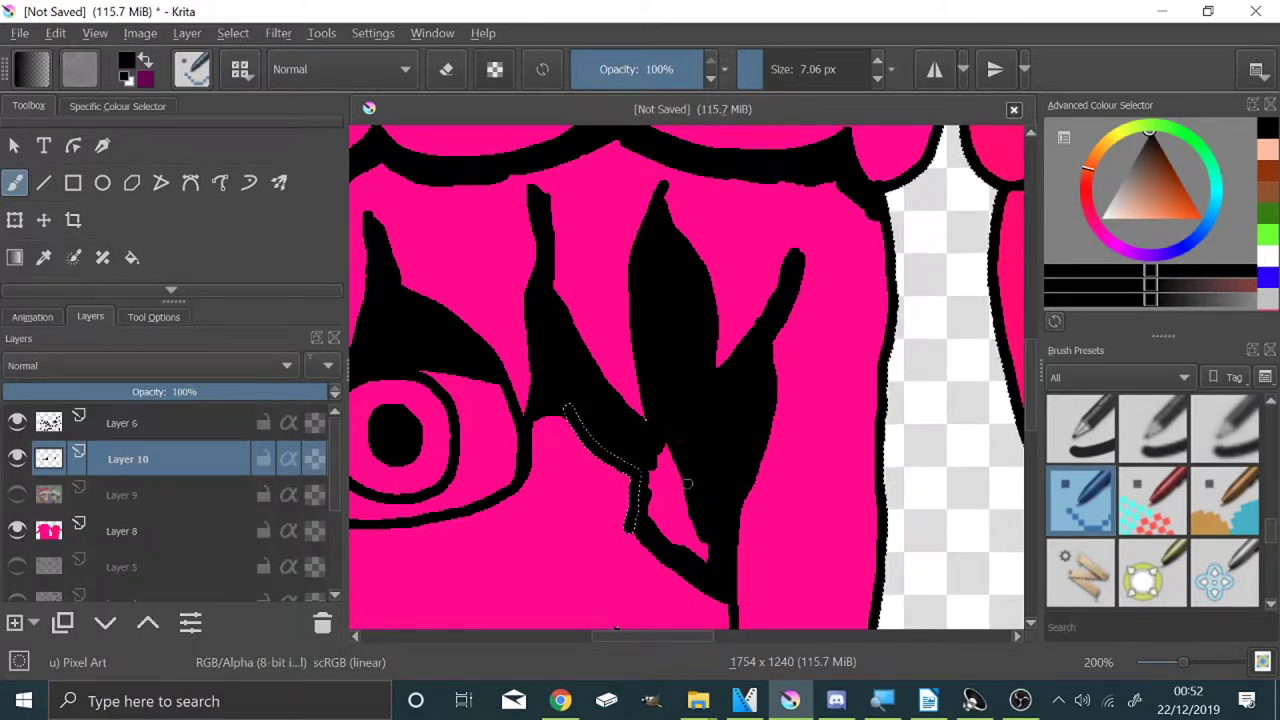
mouse_move(660, 506)
mouse_down()
mouse_move(670, 420)
mouse_move(726, 522)
mouse_move(660, 472)
mouse_up()
scroll(637, 479, up, 3)
scroll(669, 421, down, 3)
scroll(718, 527, up, 3)
scroll(646, 445, down, 3)
scroll(646, 503, up, 2)
drag(562, 389, 749, 529)
scroll(706, 466, down, 2)
Step: Paint the upper part of the left character's visible eye black and thicken the face edge below it
scroll(410, 377, up, 1)
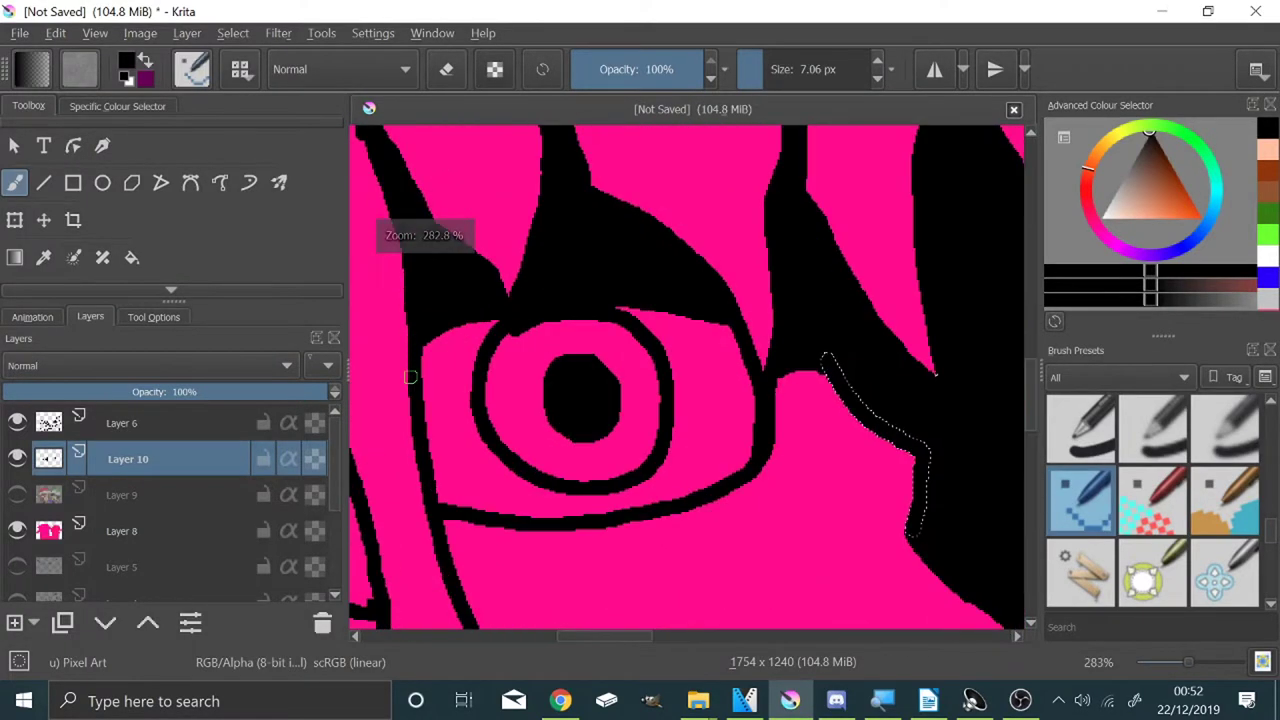
mouse_move(752, 372)
mouse_down()
mouse_move(496, 402)
mouse_move(423, 386)
mouse_move(450, 345)
mouse_move(575, 355)
mouse_move(635, 328)
mouse_move(707, 330)
mouse_move(709, 346)
mouse_move(683, 360)
mouse_move(583, 366)
mouse_move(466, 424)
mouse_up()
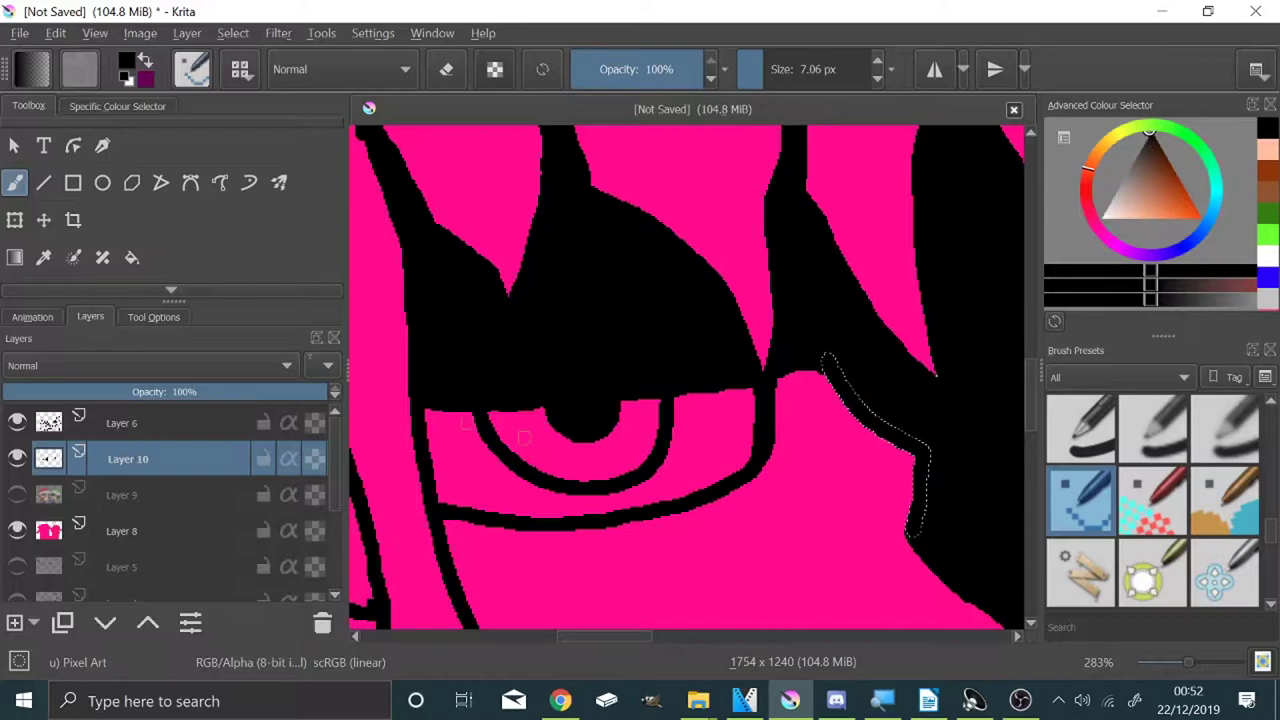
scroll(575, 302, down, 3)
scroll(555, 398, up, 1)
mouse_move(592, 518)
mouse_down()
mouse_move(523, 376)
mouse_move(525, 391)
mouse_move(512, 318)
mouse_move(524, 392)
mouse_up()
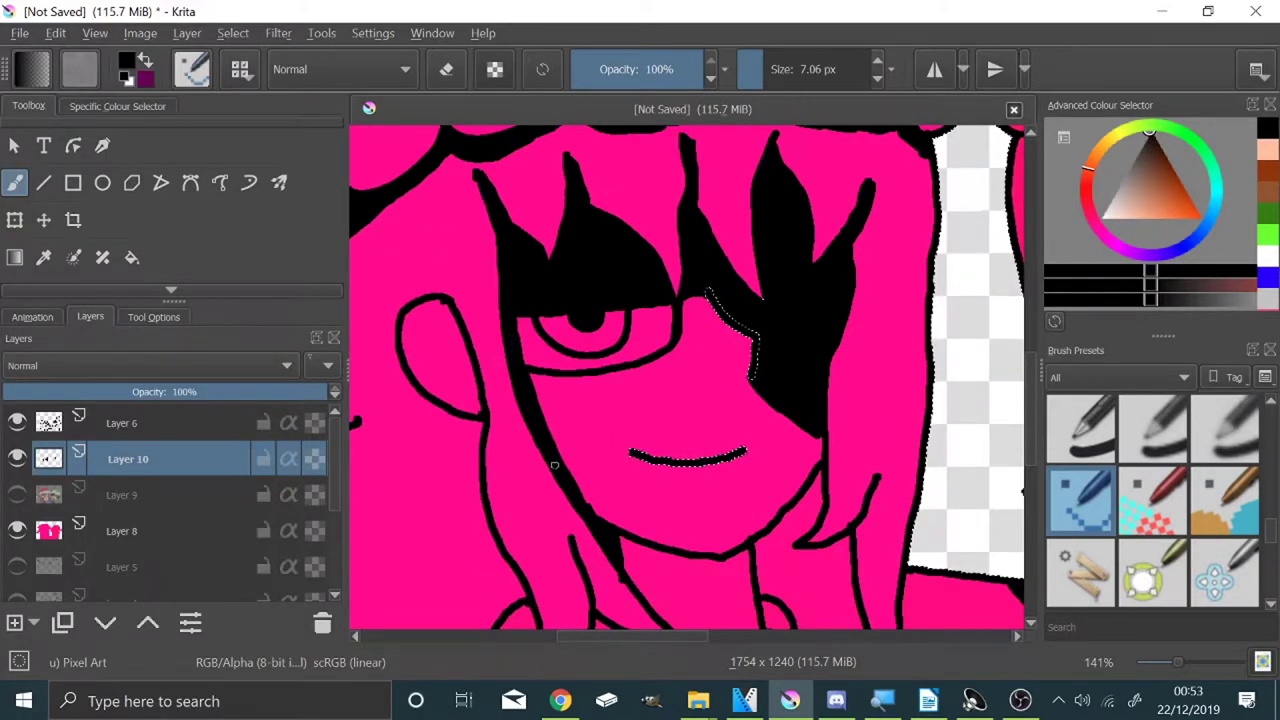
Step: Extend the left character's black cheek shadow from the nose down to the jaw
scroll(824, 562, up, 2)
mouse_move(684, 206)
mouse_down()
mouse_move(758, 427)
mouse_move(739, 315)
mouse_move(789, 286)
mouse_move(763, 277)
mouse_move(786, 409)
mouse_move(791, 381)
mouse_up()
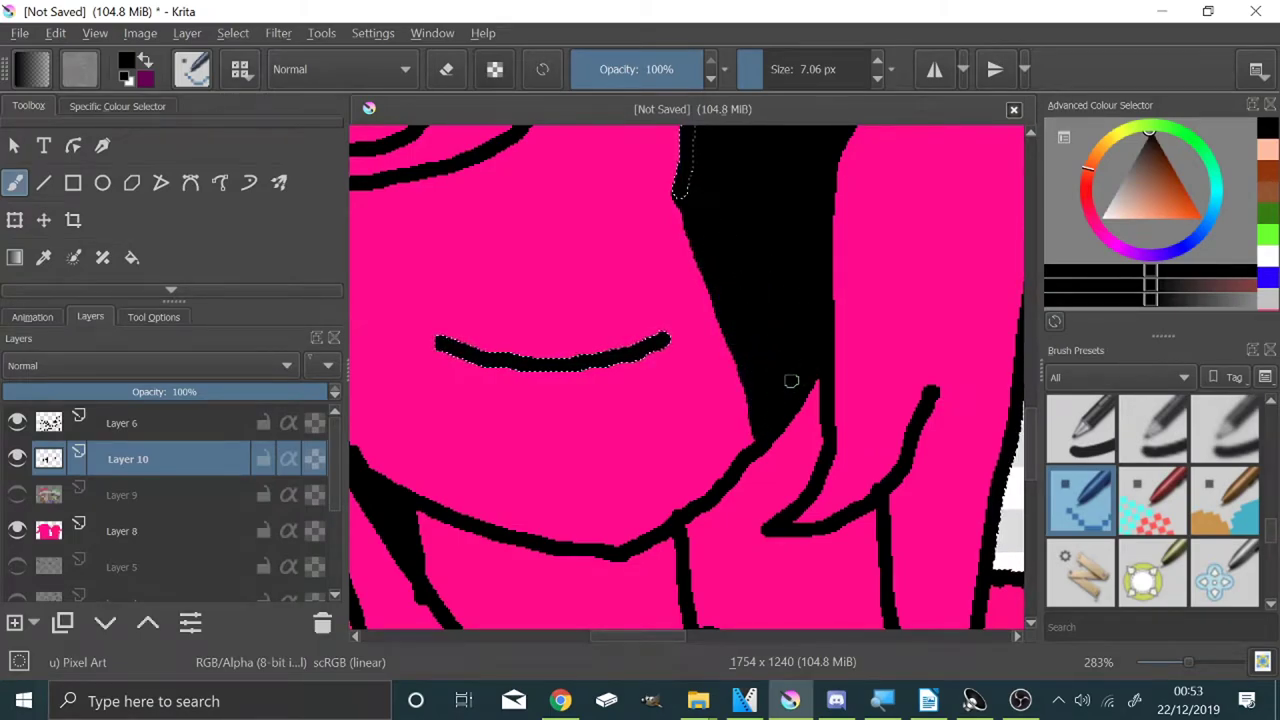
scroll(791, 381, down, 3)
scroll(850, 500, up, 3)
Step: Paint black shadow under the left character's jaw and along the hair locks hanging over the shoulder
scroll(771, 437, down, 2)
scroll(625, 370, up, 1)
drag(486, 366, 618, 404)
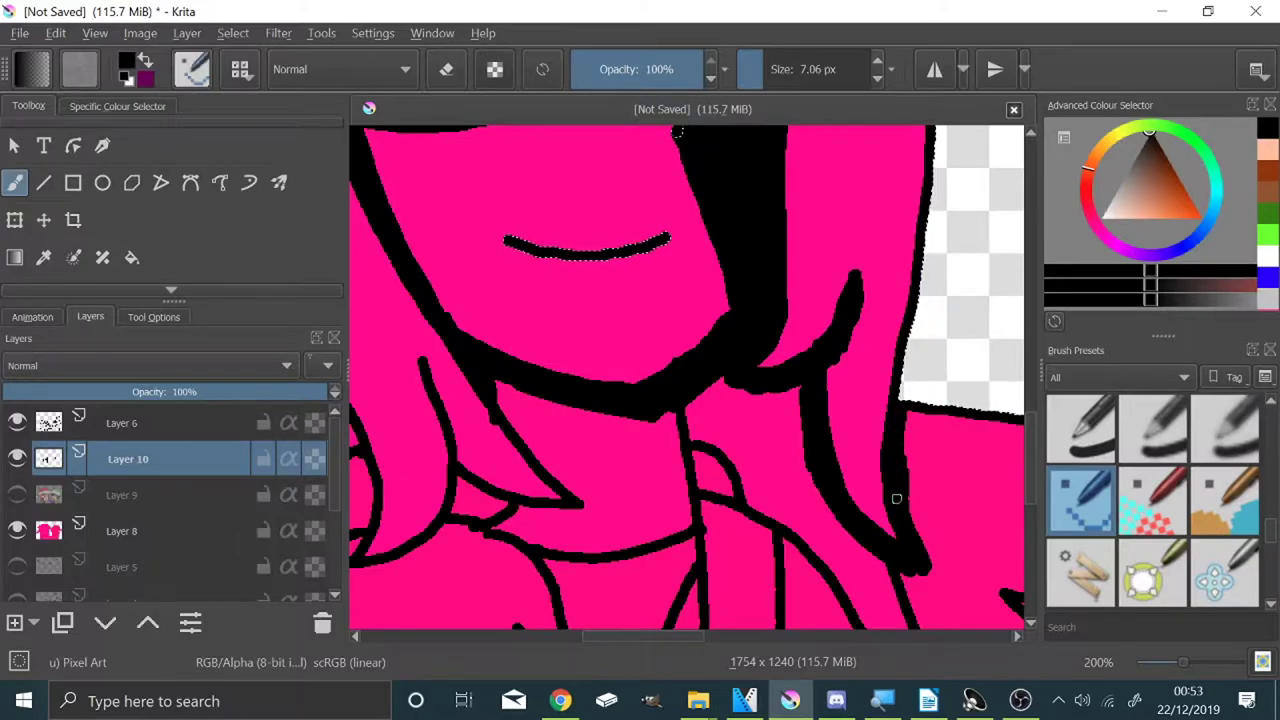
scroll(897, 499, down, 2)
scroll(968, 560, up, 2)
drag(968, 608, 888, 512)
Step: Bucket-fill the area between the left character's neck and hair with black, and brush over the leftover pink pixels near the collar
click(135, 257)
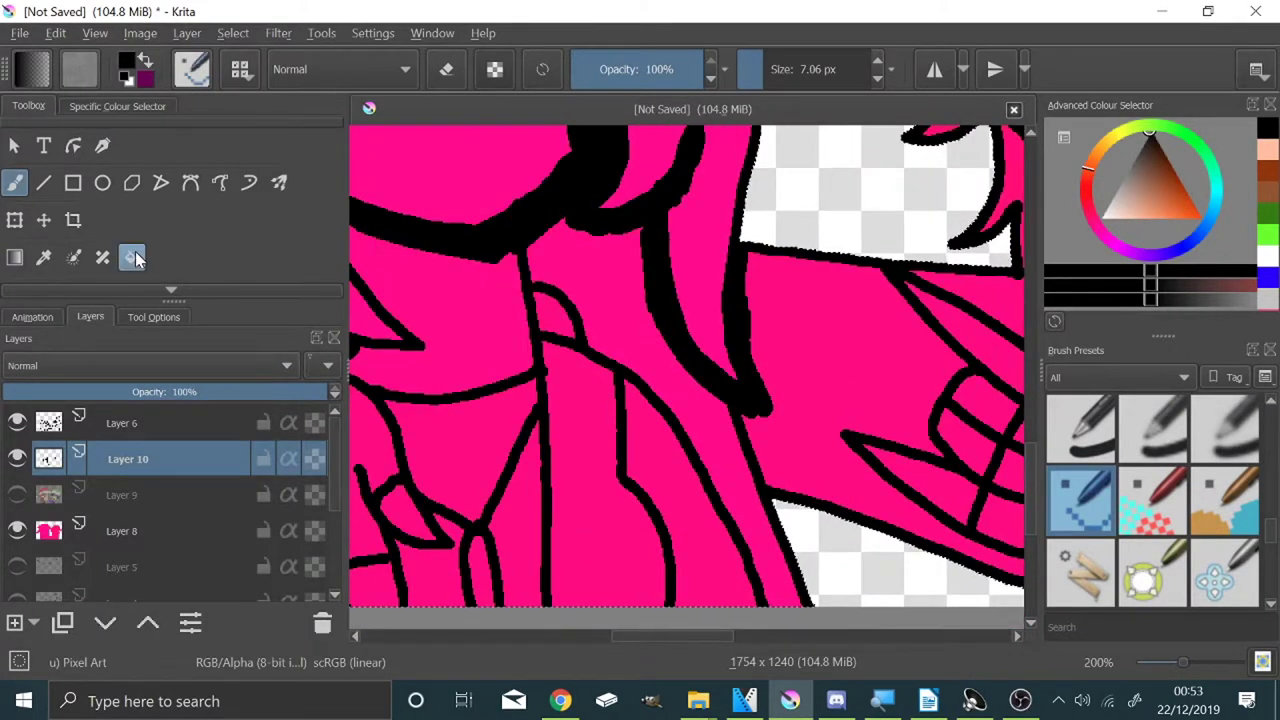
click(630, 335)
click(15, 183)
scroll(532, 283, up, 5)
drag(600, 390, 653, 555)
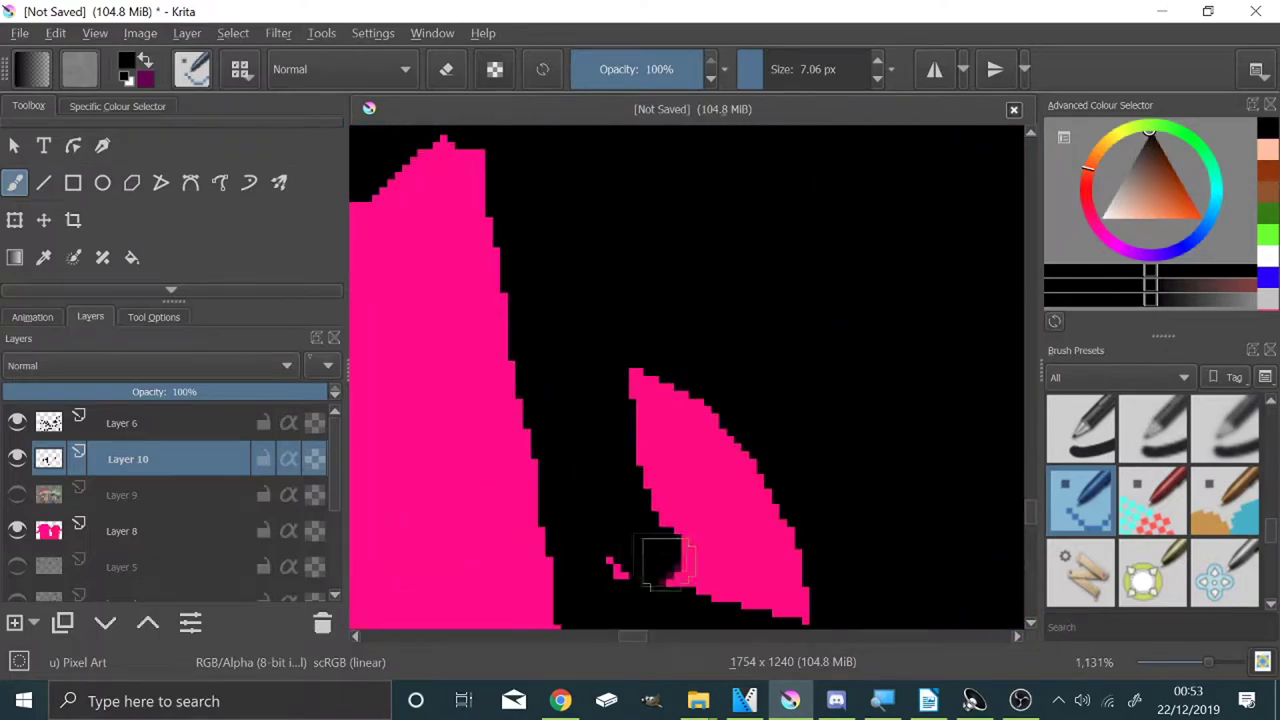
Step: Paint black shadow over the left character's collar and along the pointed hair lock across the neck
scroll(643, 560, down, 5)
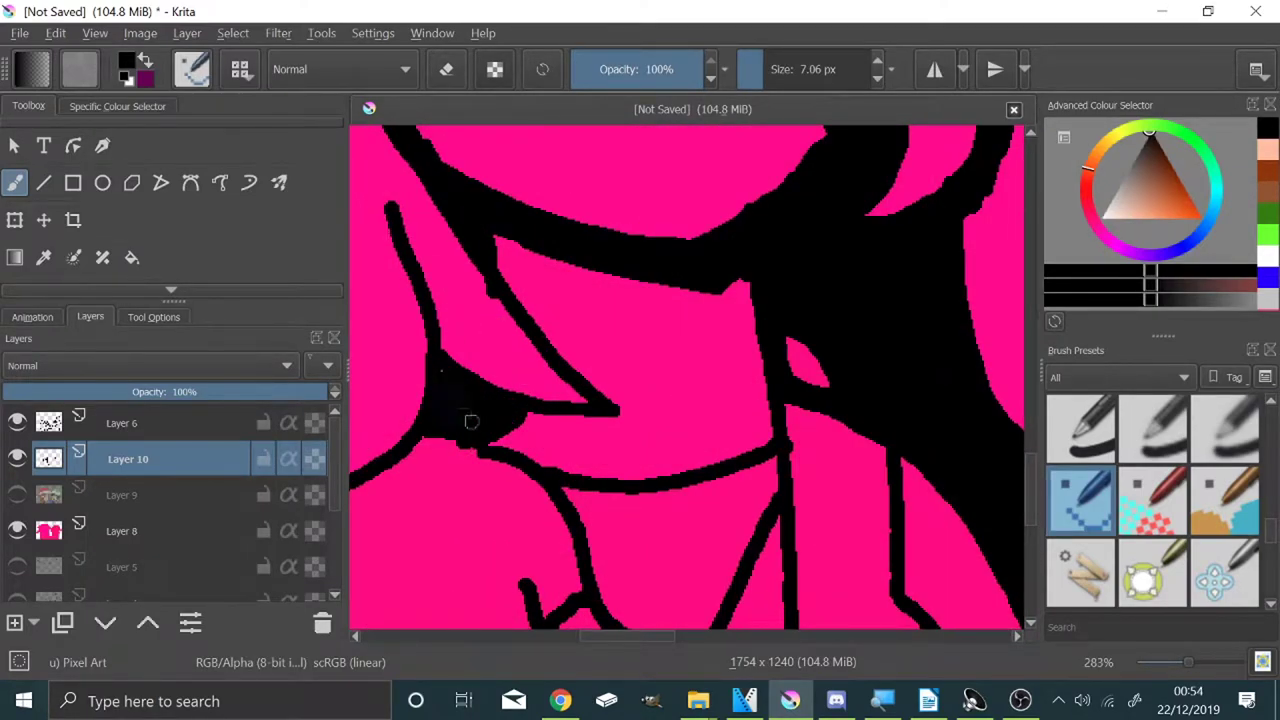
mouse_move(495, 439)
mouse_down()
mouse_move(603, 454)
mouse_move(613, 479)
mouse_move(659, 455)
mouse_move(530, 414)
mouse_move(621, 428)
mouse_move(618, 404)
mouse_move(524, 297)
mouse_up()
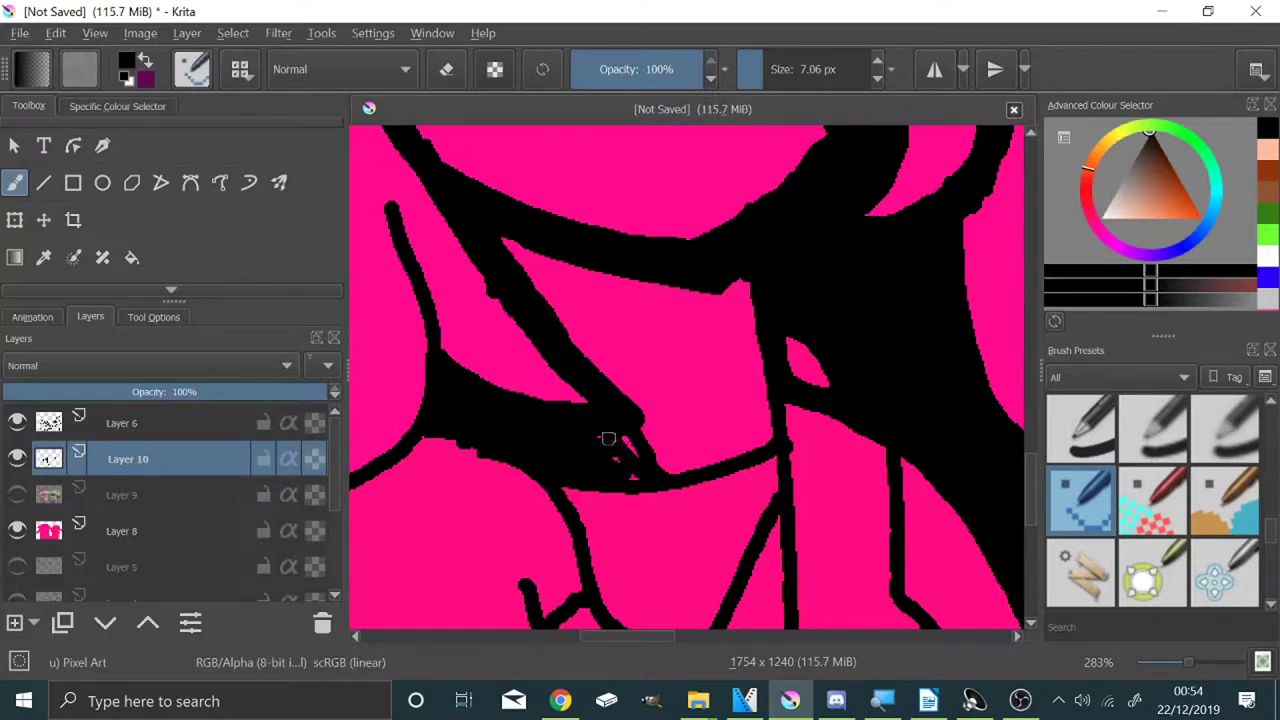
drag(614, 433, 705, 474)
Step: Paint black shadow beside the left character's gloved hand, around the fingers, and down the jacket's front edge
scroll(634, 464, down, 5)
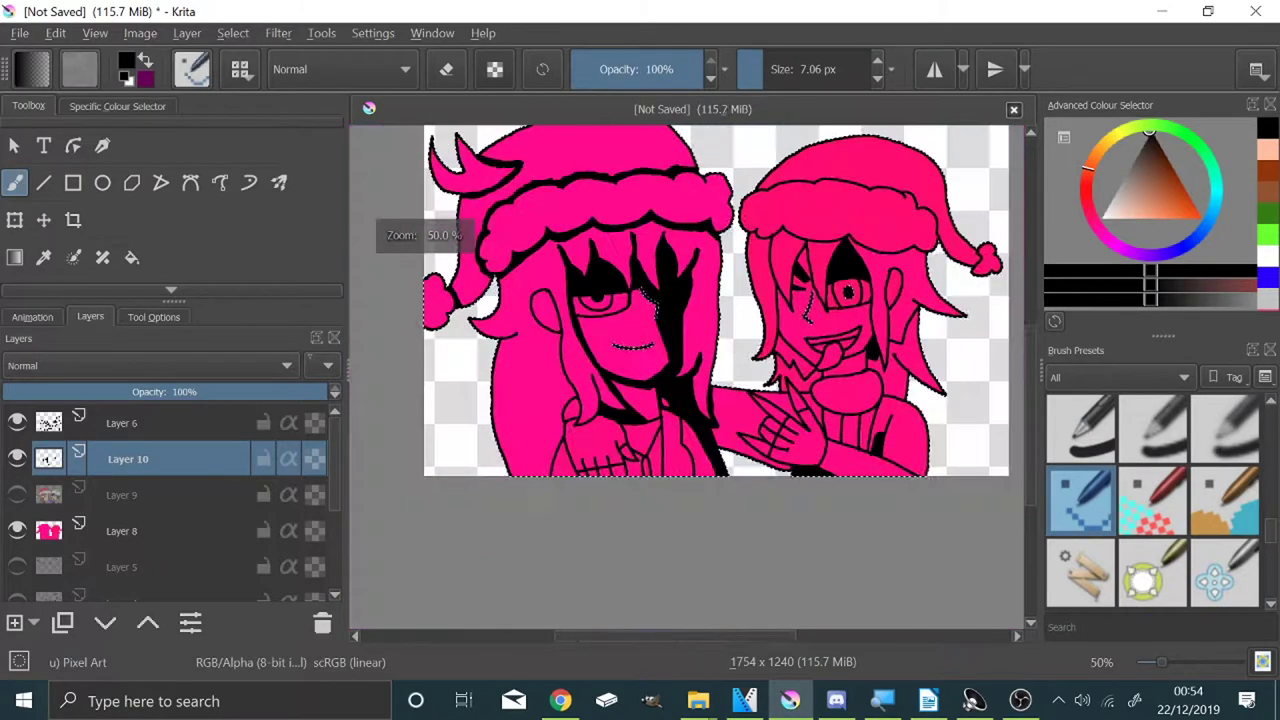
scroll(584, 481, up, 5)
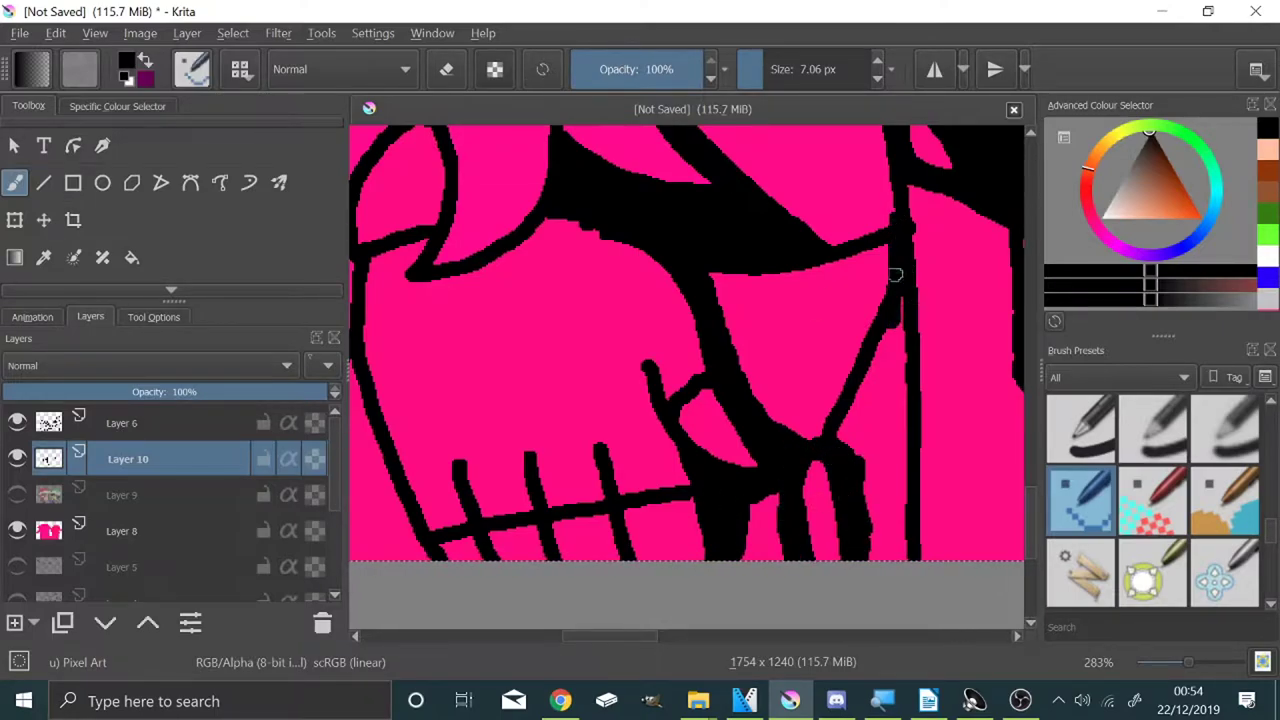
drag(897, 407, 901, 535)
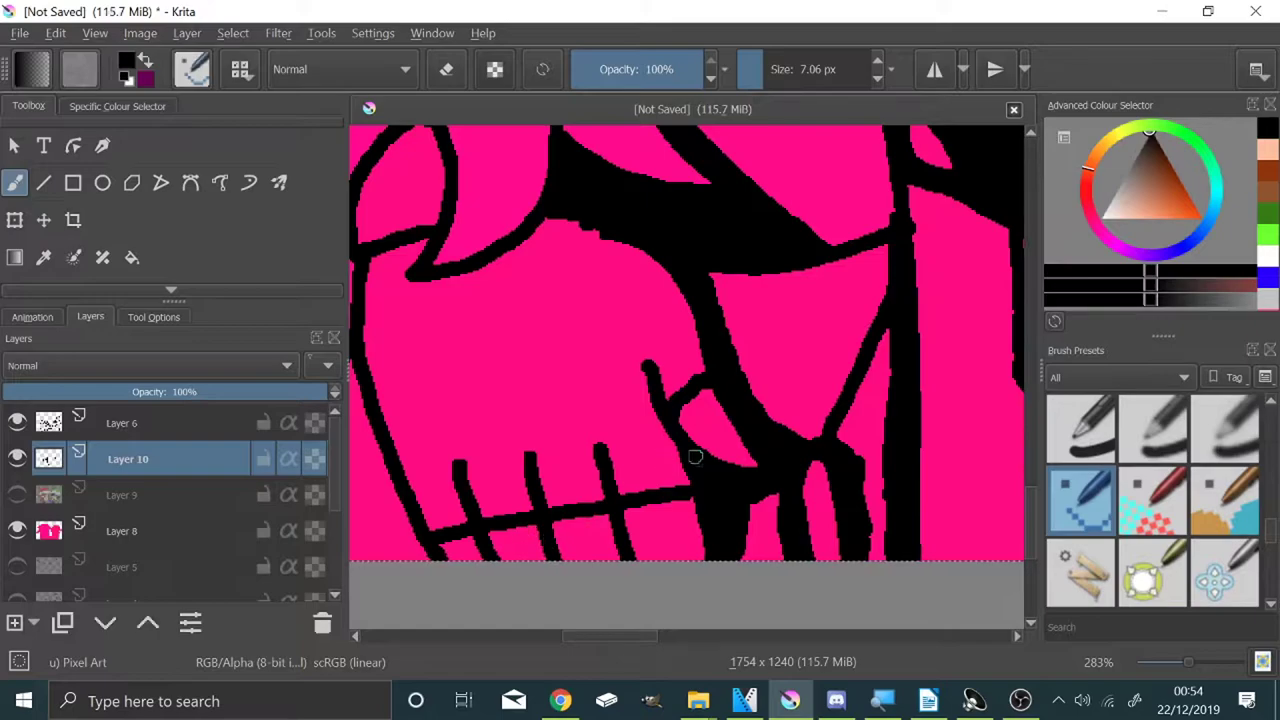
Step: Paint black shadow under the hair lock tip above the left character's glove and along the jacket's inner fold lines
drag(561, 216, 485, 275)
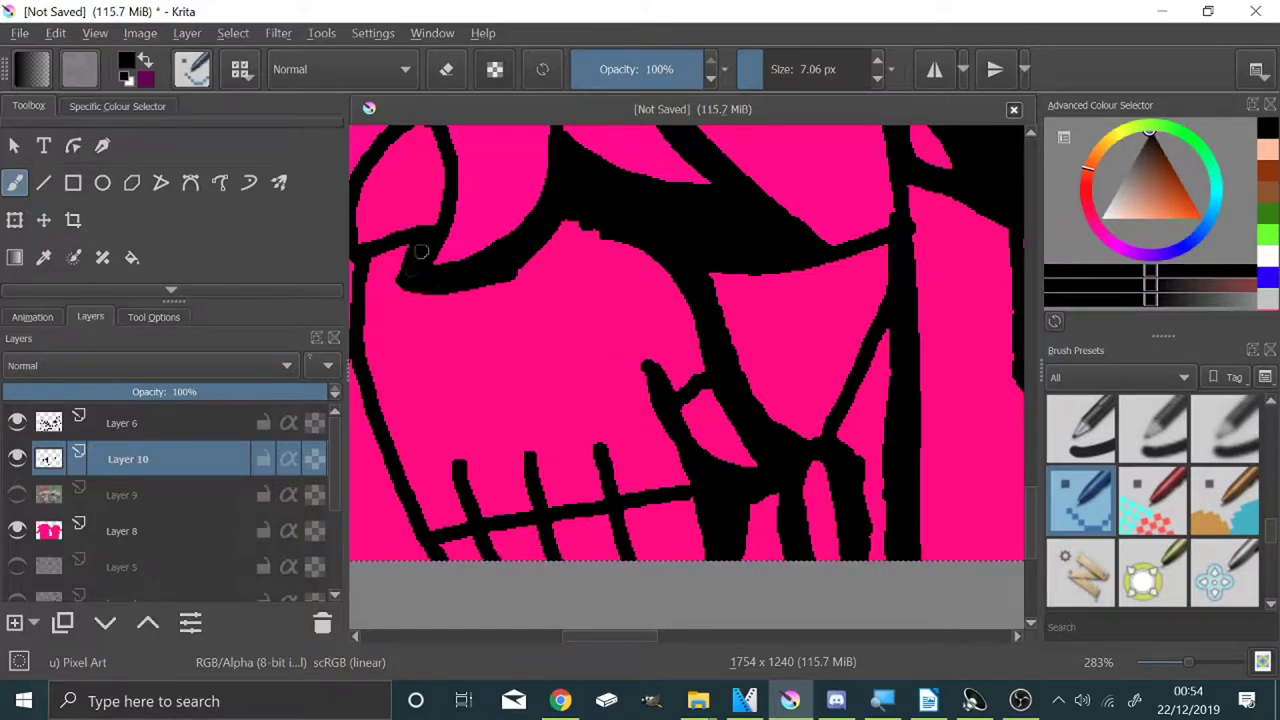
scroll(439, 208, down, 2)
scroll(834, 486, up, 2)
mouse_move(688, 246)
mouse_down()
mouse_move(684, 306)
mouse_move(757, 488)
mouse_up()
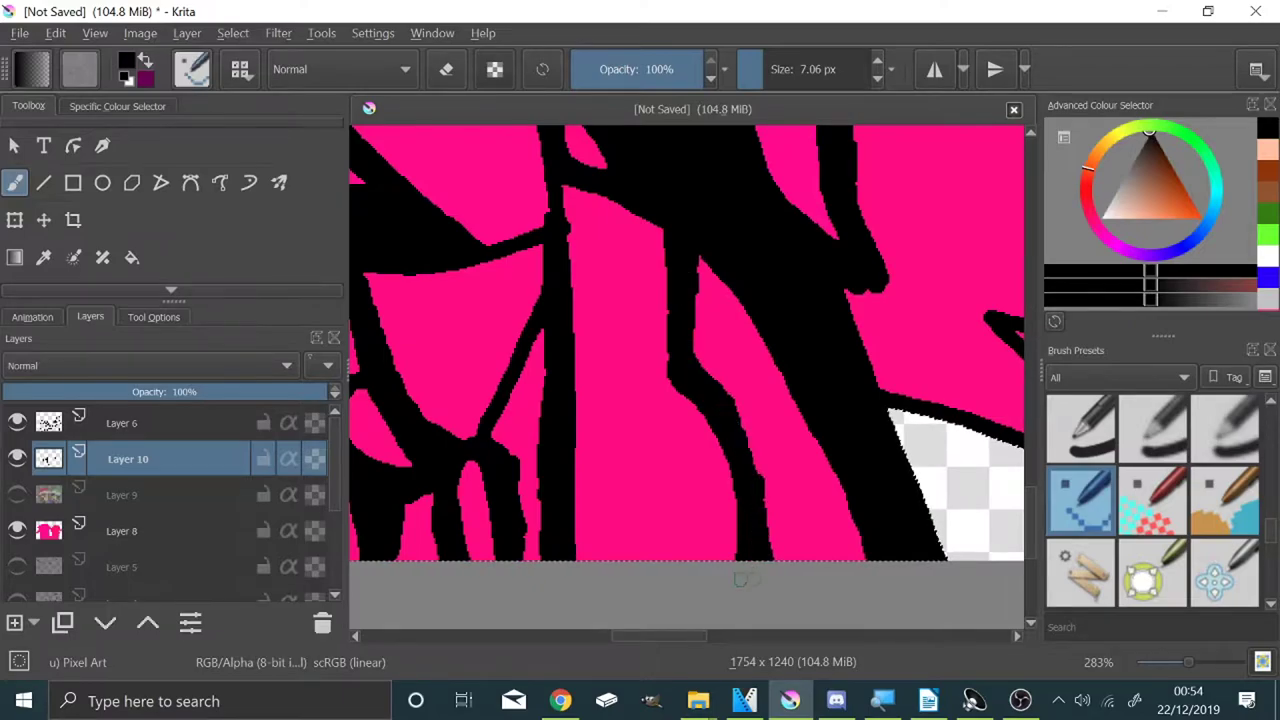
Step: Thicken the black shadow along the outer edge of the left character's glove and around the small curve above it
scroll(600, 407, down, 5)
scroll(482, 345, up, 3)
scroll(483, 385, down, 1)
scroll(475, 580, up, 2)
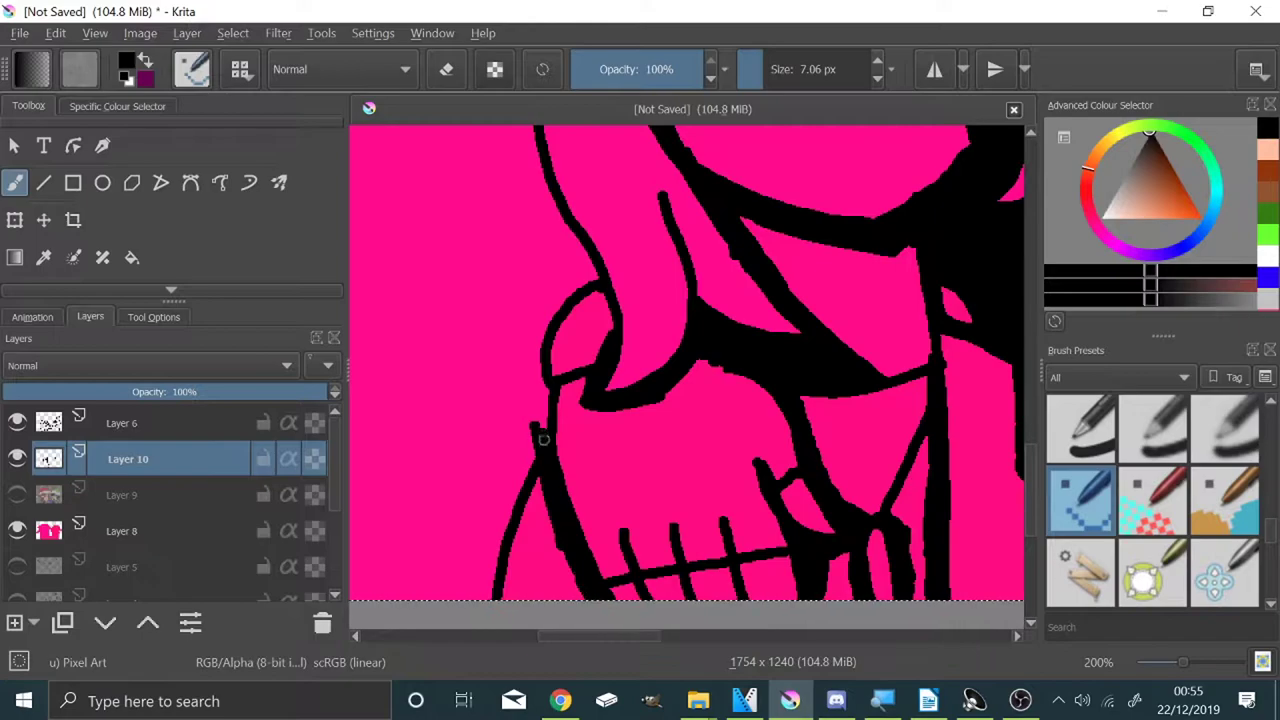
drag(544, 393, 542, 341)
drag(579, 281, 593, 268)
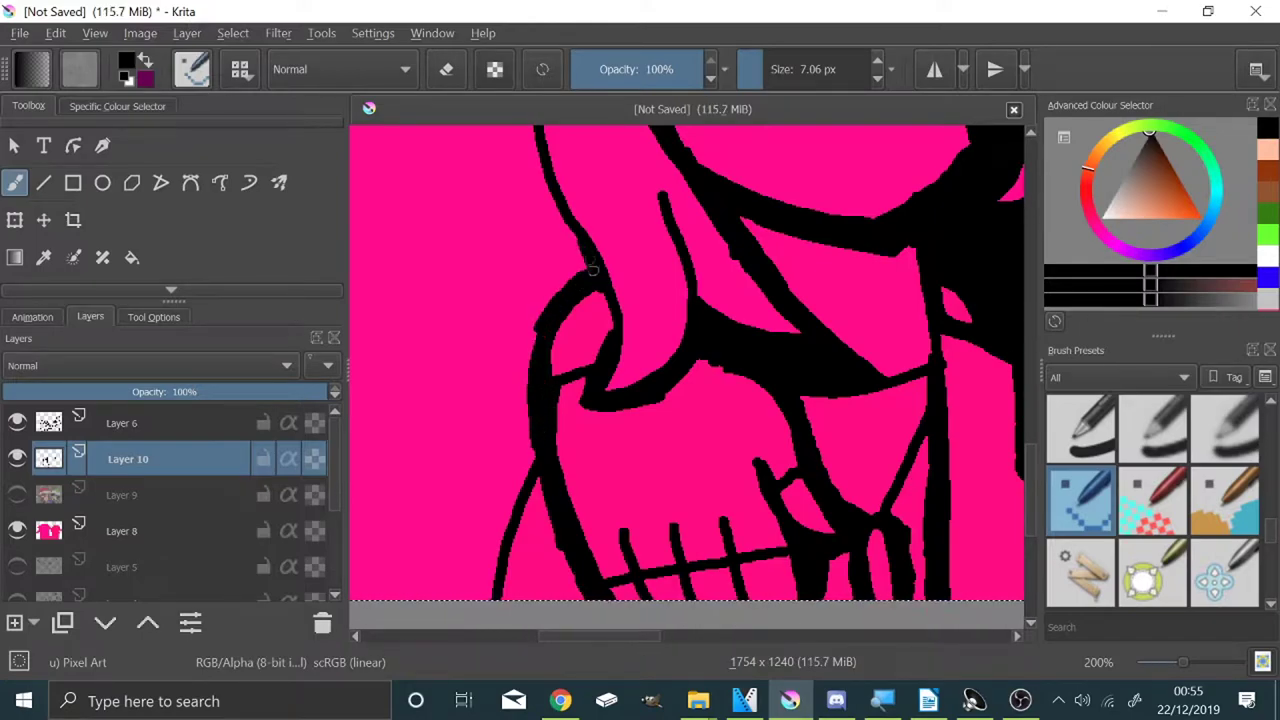
Step: Paint black shadow along the left character's side hair strand and around the ear outline
scroll(566, 231, down, 6)
scroll(632, 462, up, 5)
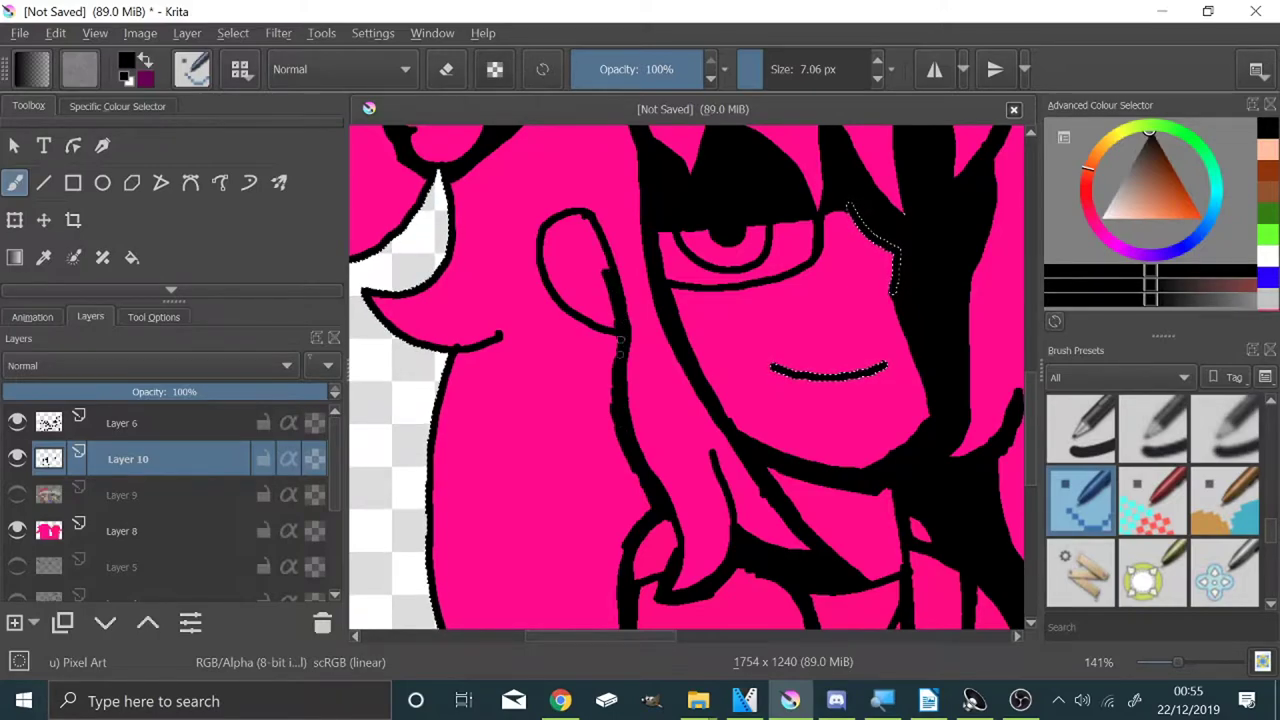
drag(600, 268, 566, 207)
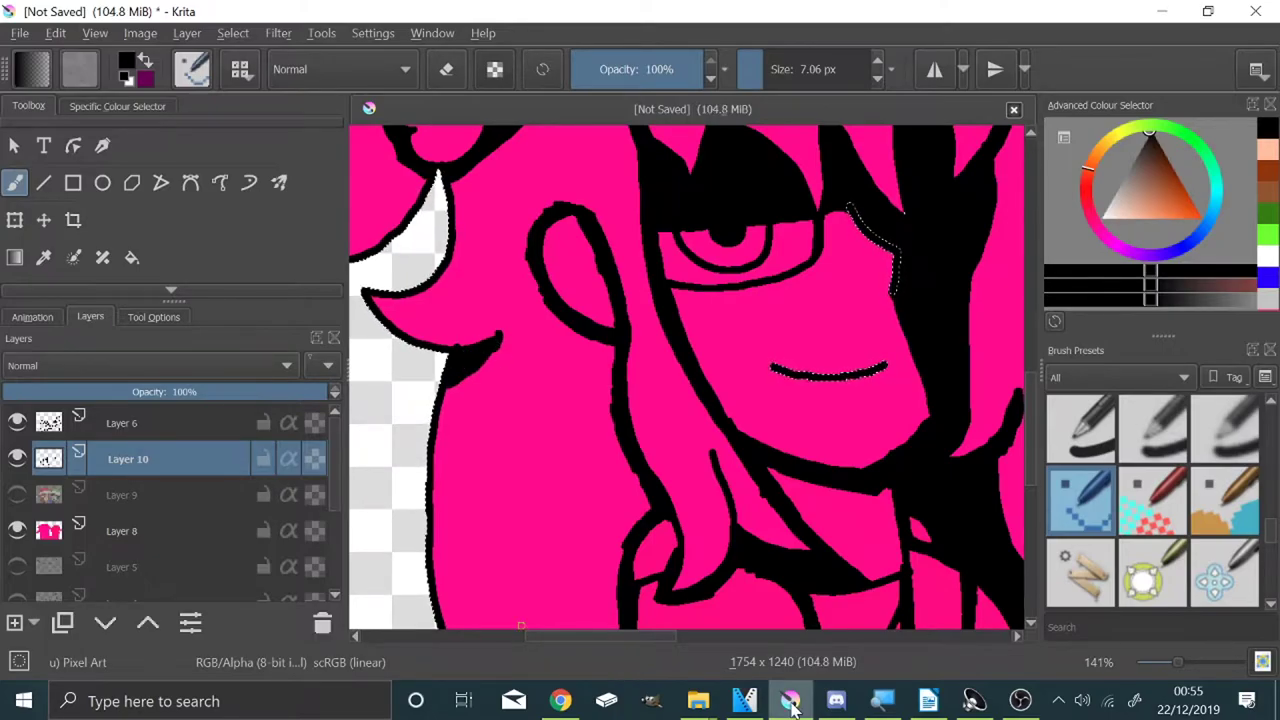
Step: Paint black shadow down the left character's sleeve line beside the glove, filling the corner where the two lines meet
scroll(750, 525, down, 4)
scroll(600, 548, up, 7)
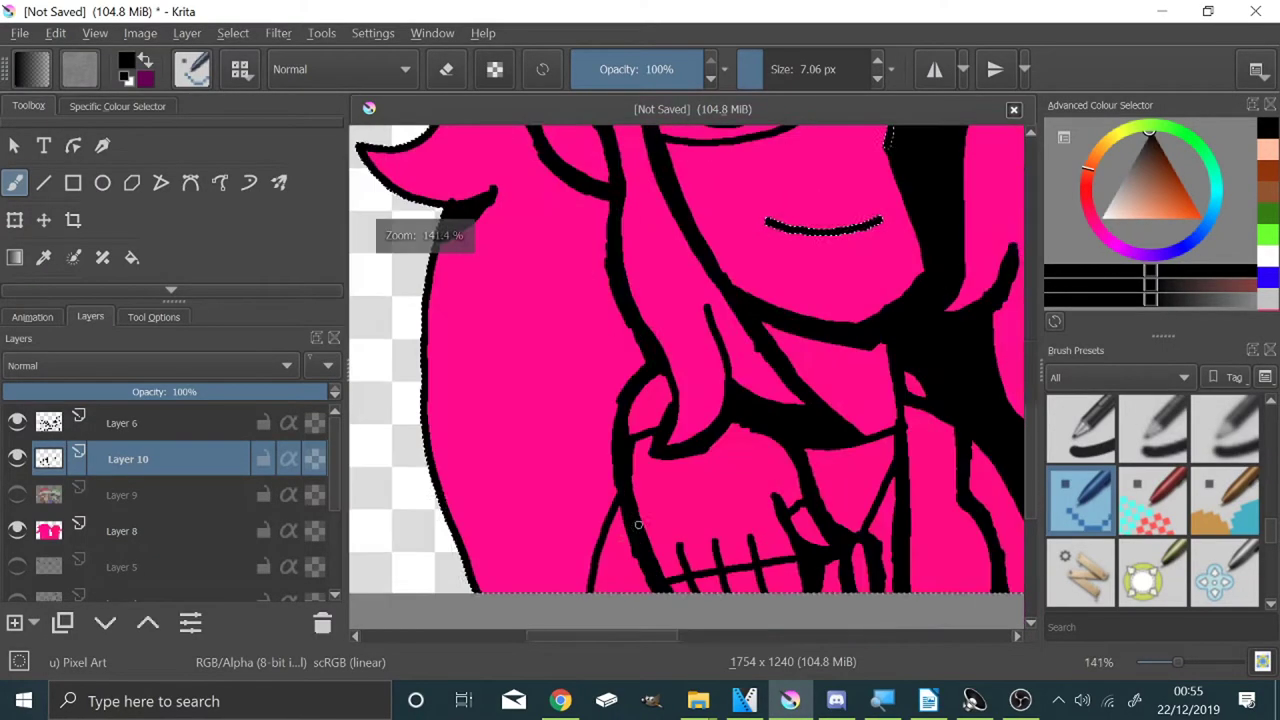
scroll(580, 530, down, 6)
scroll(576, 503, up, 5)
mouse_move(661, 309)
mouse_down()
mouse_move(602, 511)
mouse_move(647, 351)
mouse_up()
mouse_move(663, 293)
mouse_down()
mouse_move(589, 530)
mouse_move(669, 246)
mouse_move(646, 303)
mouse_up()
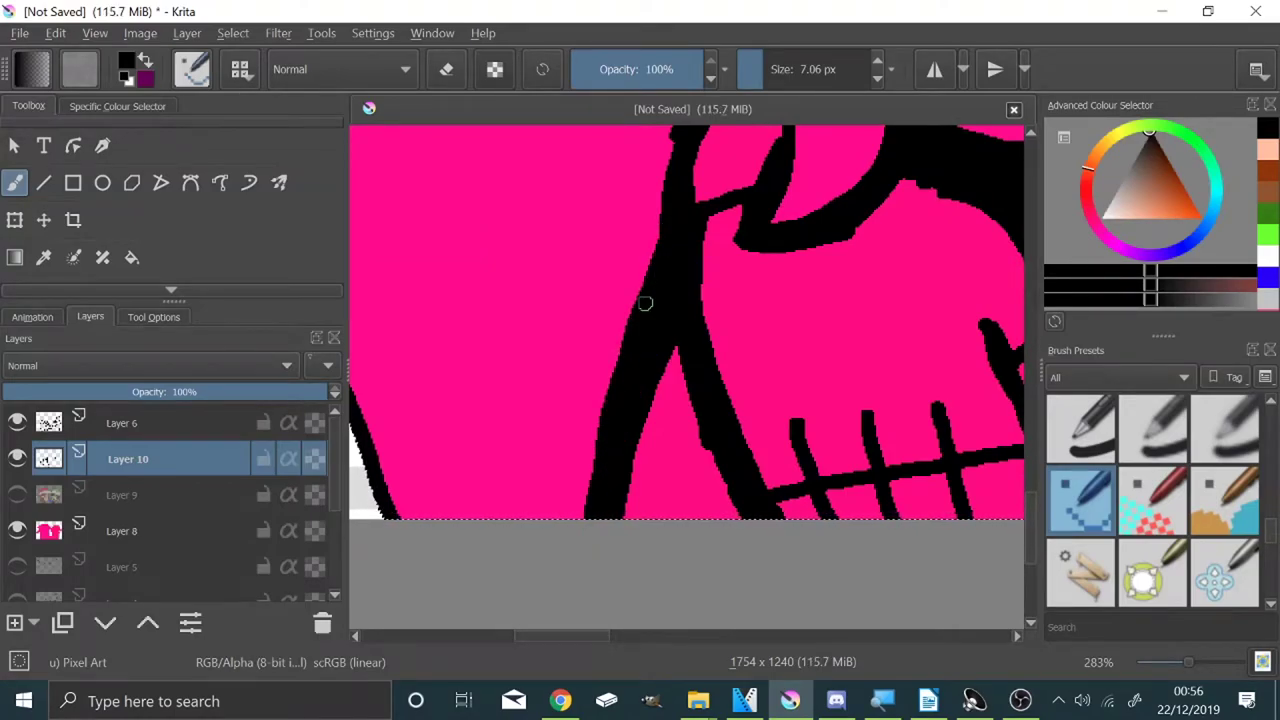
Step: Paint black shadow along the underside of the right character's raised hand and thumb
scroll(614, 510, down, 7)
scroll(626, 560, up, 2)
scroll(634, 284, up, 5)
scroll(537, 267, down, 1)
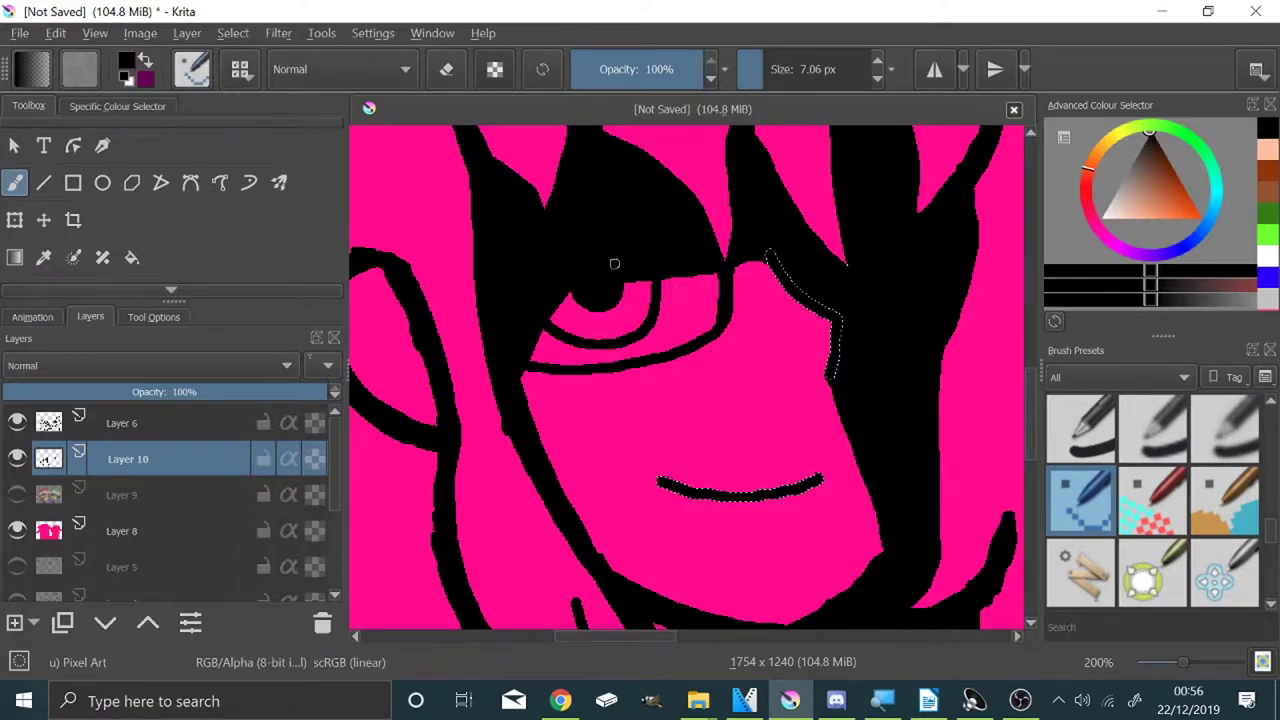
scroll(611, 263, down, 4)
scroll(766, 433, up, 4)
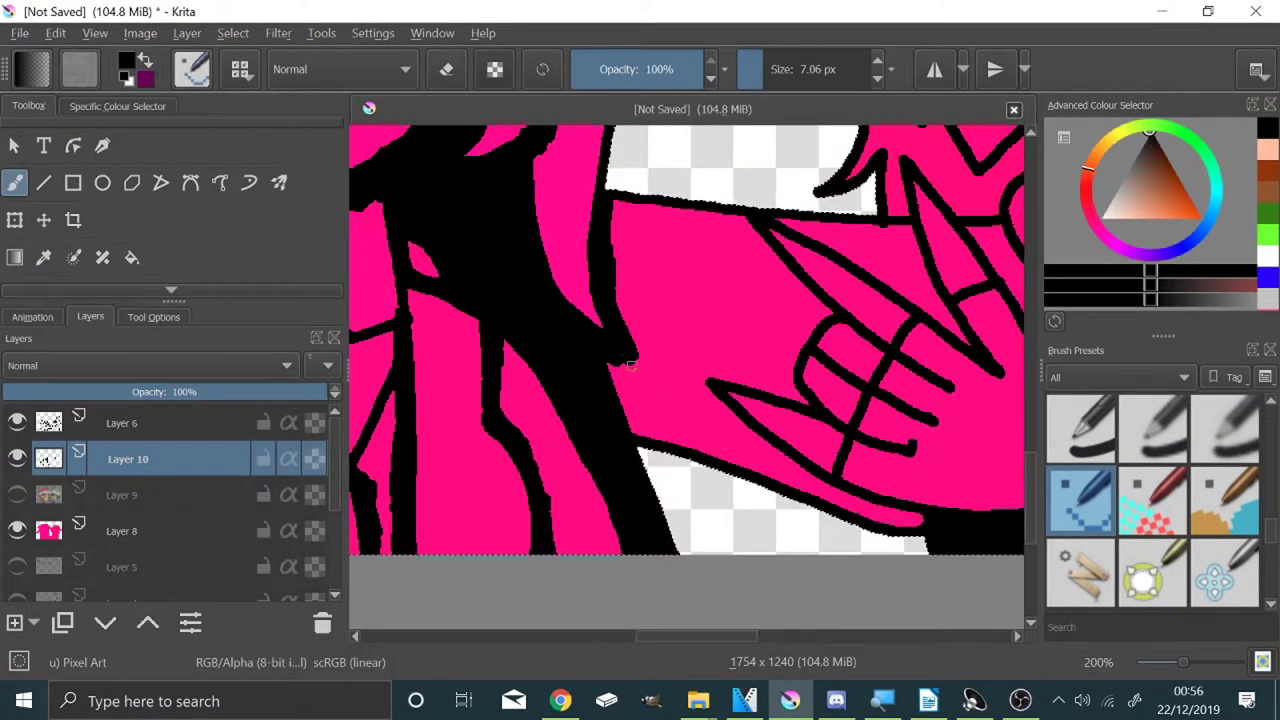
scroll(610, 409, up, 1)
mouse_move(689, 500)
mouse_down()
mouse_move(549, 461)
mouse_move(408, 342)
mouse_move(448, 375)
mouse_up()
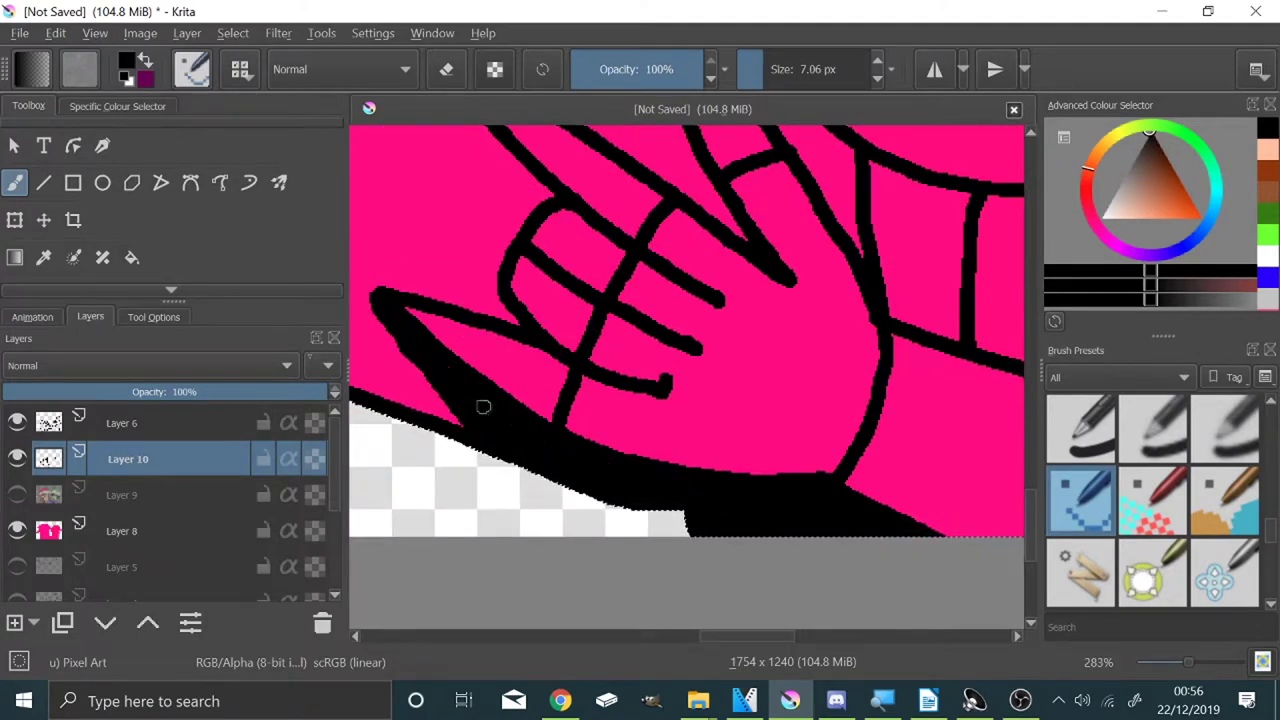
Step: Paint black shadow along the edges of the right character's fingers and in the gaps between them
mouse_move(405, 283)
mouse_down()
mouse_move(473, 311)
mouse_move(459, 297)
mouse_move(509, 308)
mouse_move(492, 265)
mouse_move(543, 193)
mouse_up()
scroll(612, 281, down, 3)
scroll(627, 163, up, 3)
mouse_move(503, 408)
mouse_down()
mouse_move(439, 351)
mouse_move(405, 282)
mouse_up()
mouse_move(405, 282)
mouse_down()
mouse_move(446, 353)
mouse_move(666, 414)
mouse_move(531, 314)
mouse_move(460, 285)
mouse_up()
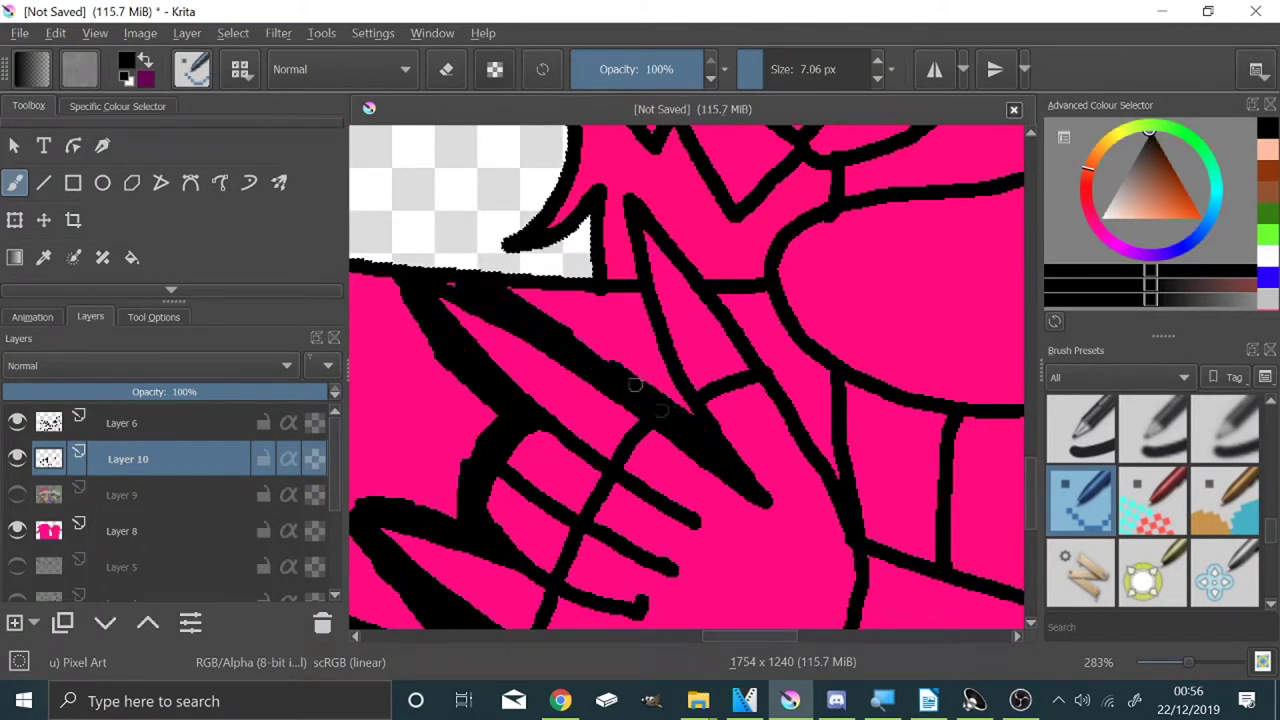
mouse_move(690, 410)
mouse_down()
mouse_move(645, 335)
mouse_move(620, 212)
mouse_move(685, 238)
mouse_move(817, 424)
mouse_up()
drag(753, 324, 732, 301)
Step: Paint black shadow along the upper edge of the right character's forearm and into the sleeve fold by the shoulder
scroll(732, 302, down, 5)
scroll(810, 372, up, 4)
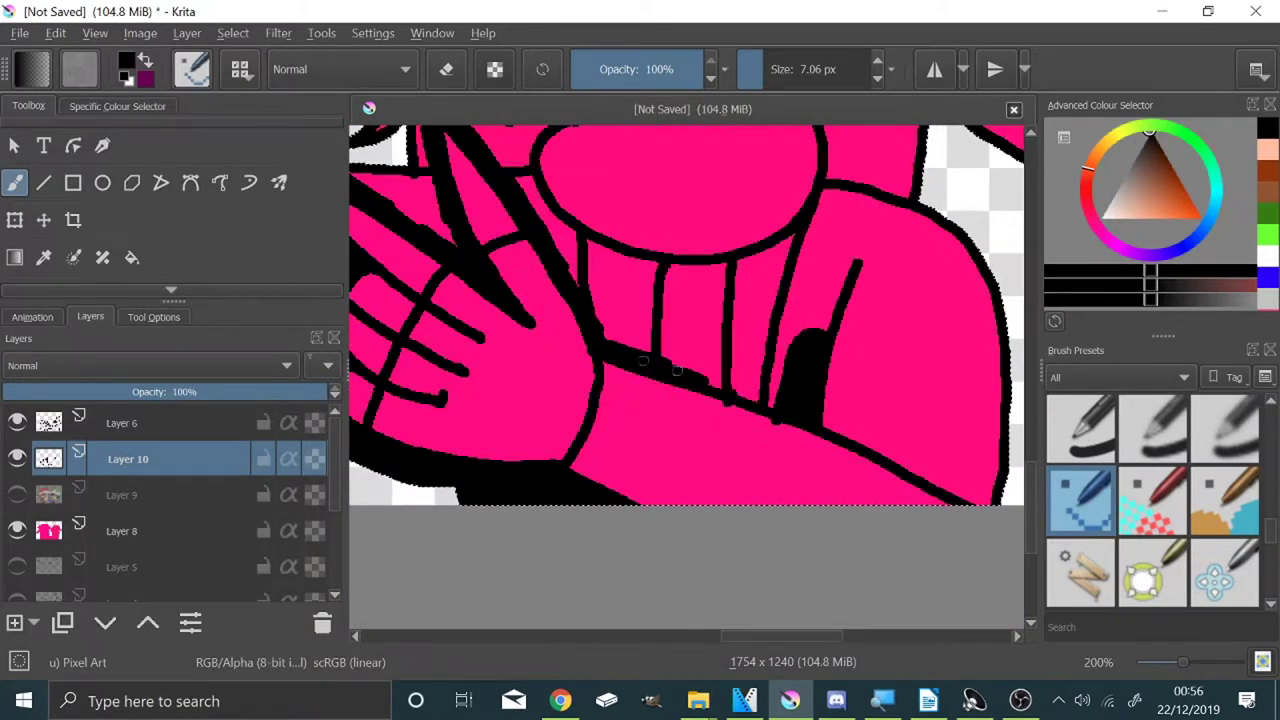
drag(819, 336, 804, 335)
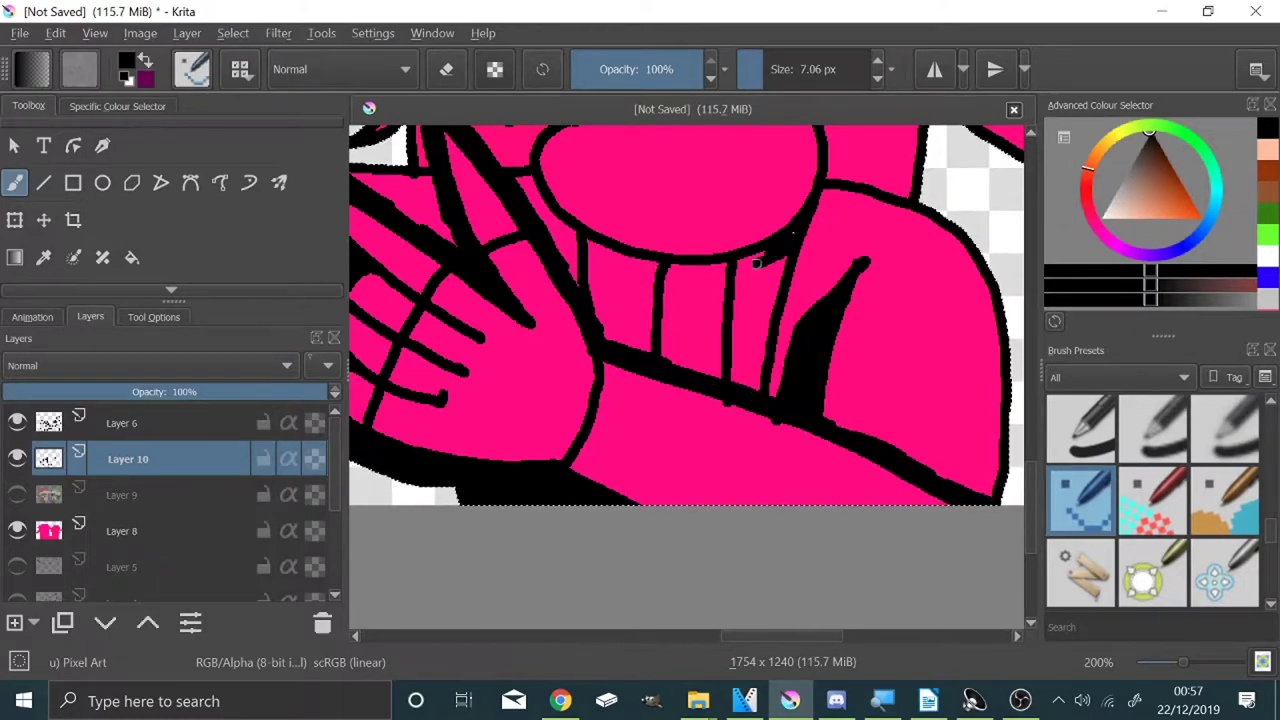
Step: Paint black shadow beneath the right character's rounded collar and along the vertical lines on the chest
mouse_move(560, 248)
mouse_down()
mouse_move(540, 211)
mouse_move(607, 318)
mouse_move(569, 231)
mouse_up()
mouse_move(650, 275)
mouse_down()
mouse_move(584, 271)
mouse_move(703, 271)
mouse_up()
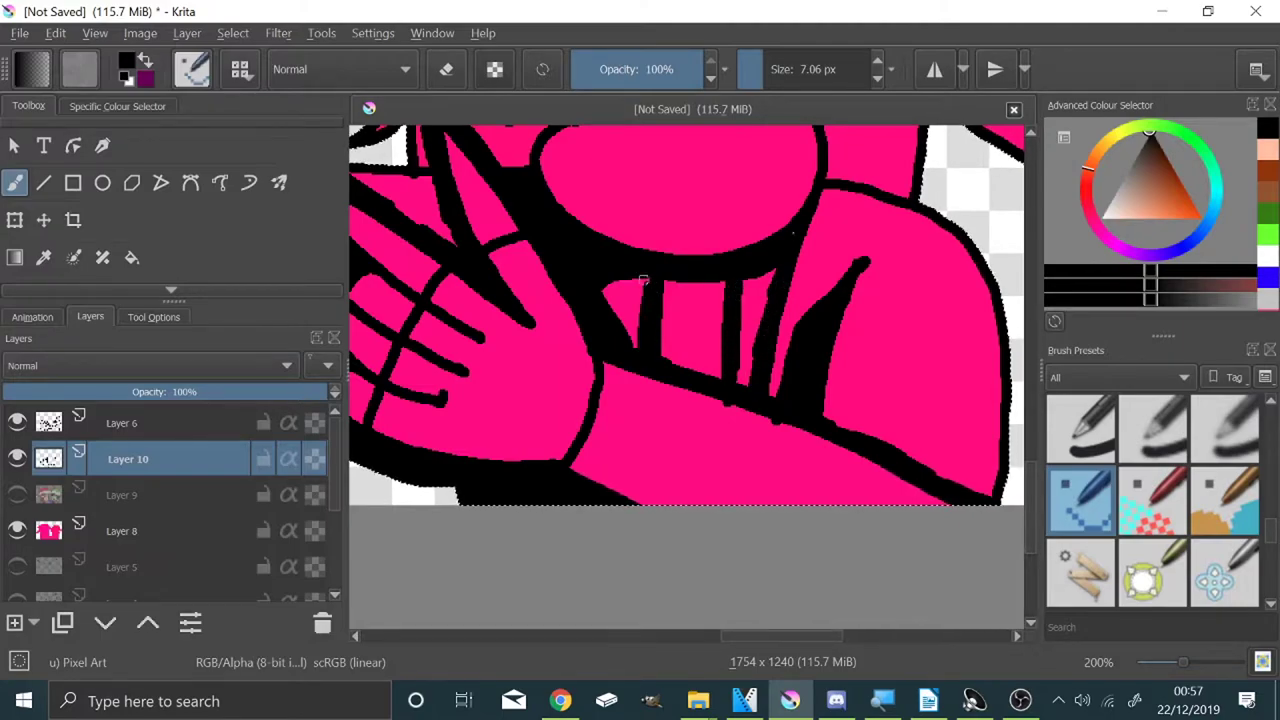
drag(647, 314, 645, 342)
Step: Paint black shadow along the right character's shoulder seam, the top of the rounded collar, and under the jaw
scroll(660, 350, down, 2)
scroll(716, 240, up, 2)
drag(860, 378, 838, 371)
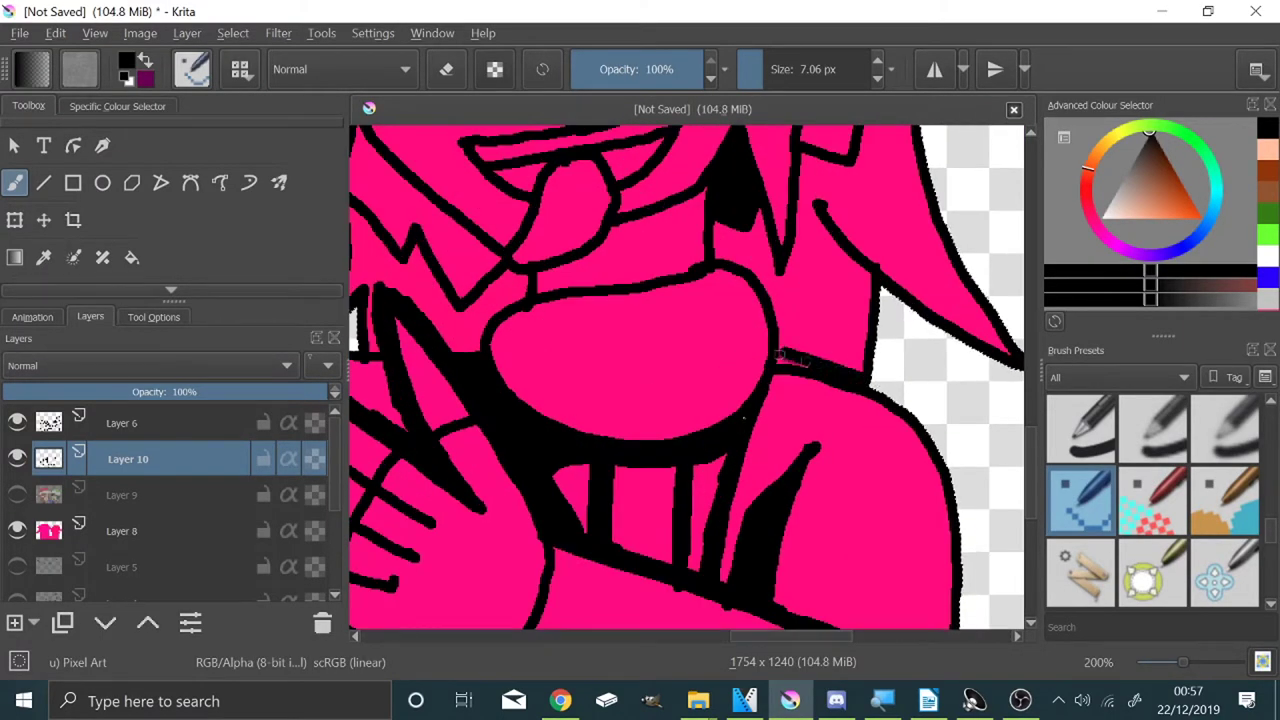
mouse_move(777, 340)
mouse_down()
mouse_move(771, 257)
mouse_move(767, 275)
mouse_move(718, 224)
mouse_move(726, 253)
mouse_move(526, 288)
mouse_move(477, 328)
mouse_up()
scroll(470, 356, up, 1)
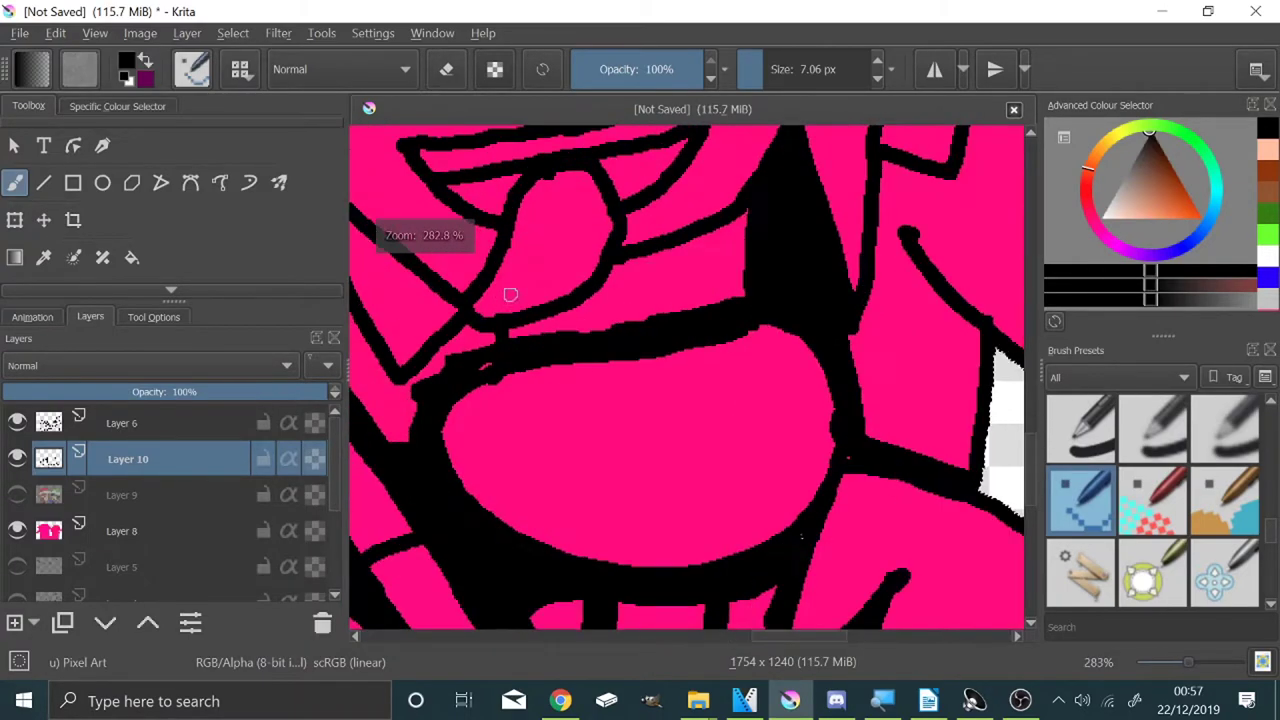
mouse_move(744, 239)
mouse_down()
mouse_move(751, 214)
mouse_move(506, 334)
mouse_up()
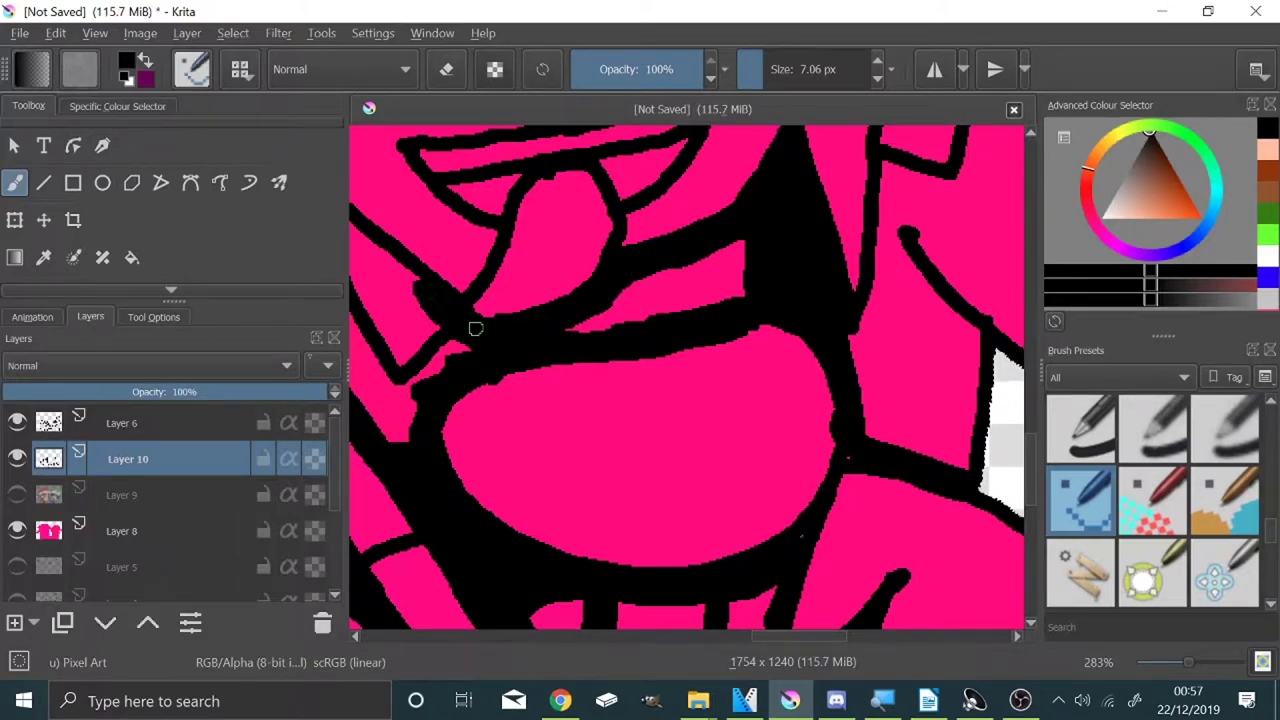
Step: Paint black shadow over the neck area between the right character's jaw, front hair locks and hand
scroll(476, 328, down, 4)
scroll(391, 294, up, 4)
mouse_move(672, 398)
mouse_down()
mouse_move(524, 250)
mouse_move(498, 305)
mouse_up()
mouse_move(532, 508)
mouse_down()
mouse_move(531, 527)
mouse_move(529, 366)
mouse_move(503, 294)
mouse_move(578, 393)
mouse_move(643, 380)
mouse_move(651, 451)
mouse_move(609, 523)
mouse_move(579, 429)
mouse_move(532, 406)
mouse_move(572, 443)
mouse_up()
Step: Outline a shadow under the right character's outer hair lock and bucket-fill the enclosed neck area with black
scroll(572, 443, down, 2)
scroll(704, 424, up, 1)
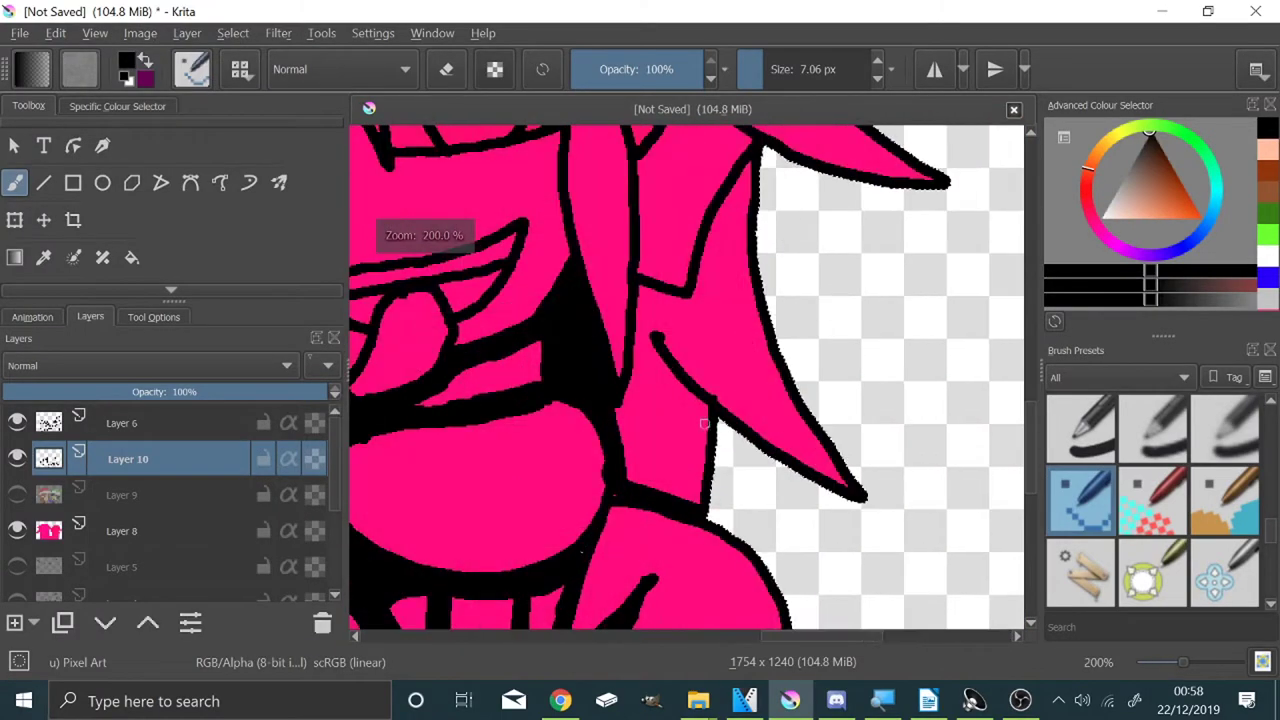
scroll(704, 424, up, 1)
drag(632, 308, 690, 437)
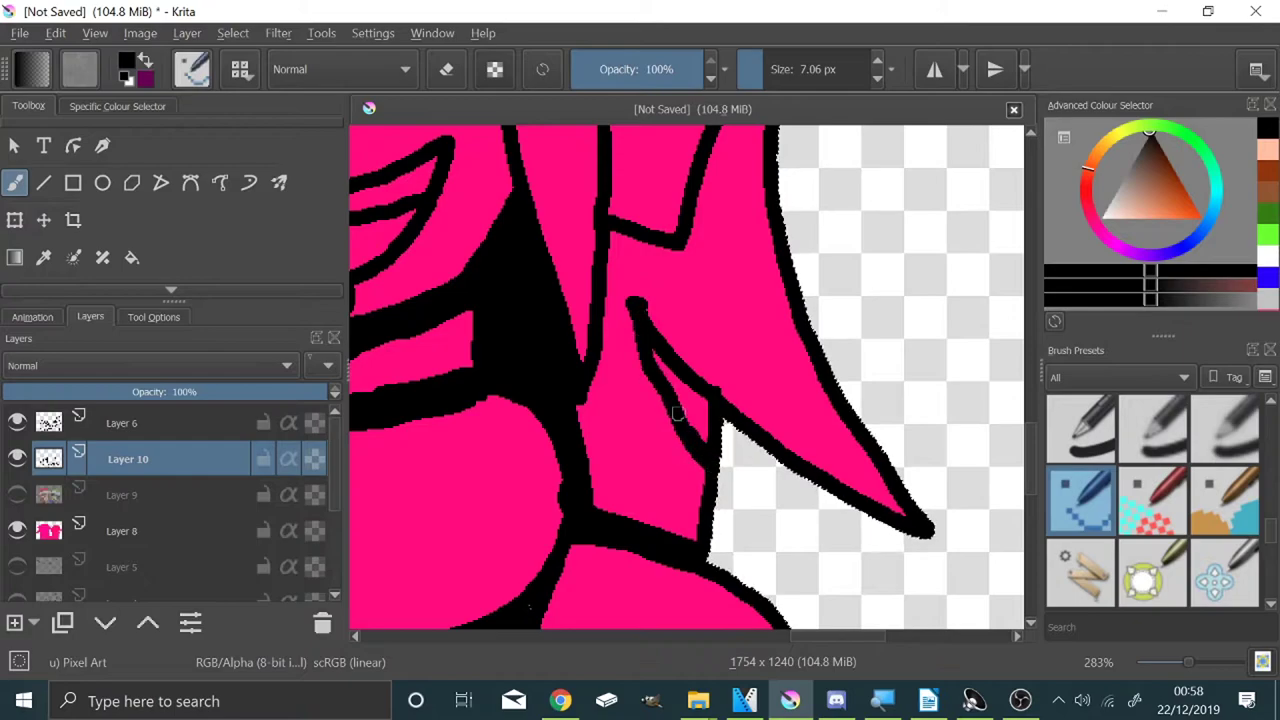
scroll(668, 460, down, 1)
drag(647, 485, 667, 548)
drag(676, 430, 655, 372)
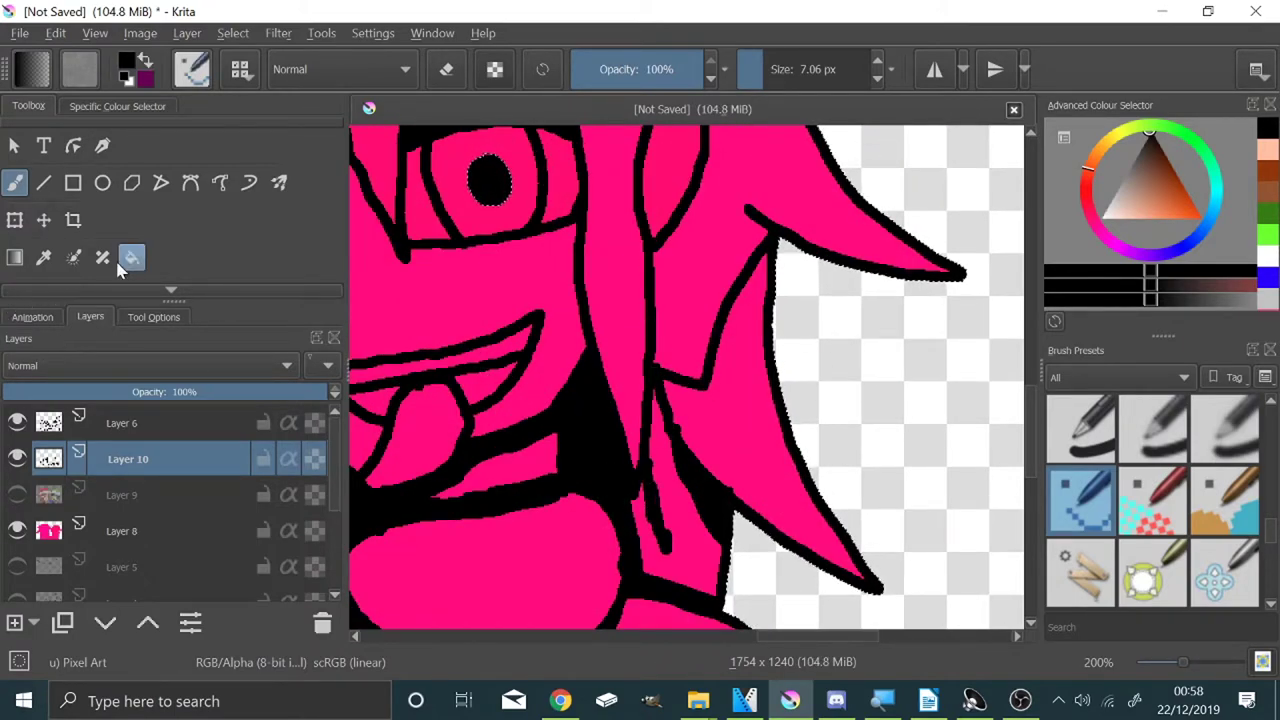
click(127, 263)
click(698, 542)
scroll(674, 406, up, 2)
scroll(626, 538, down, 2)
Step: Brush black shadow along the right character's side hair strand, around the ear, and down the cheek's edge
click(15, 184)
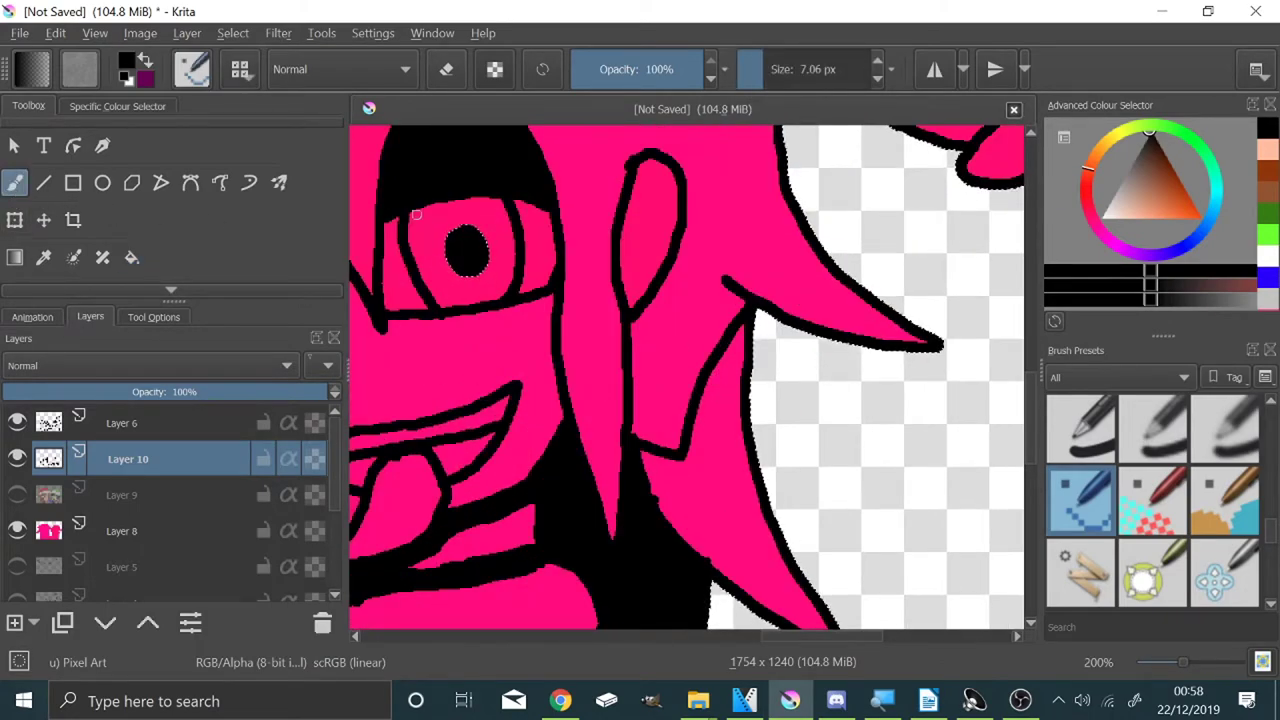
drag(636, 440, 632, 314)
mouse_move(675, 165)
mouse_down()
mouse_move(698, 200)
mouse_move(640, 185)
mouse_move(630, 298)
mouse_move(624, 246)
mouse_up()
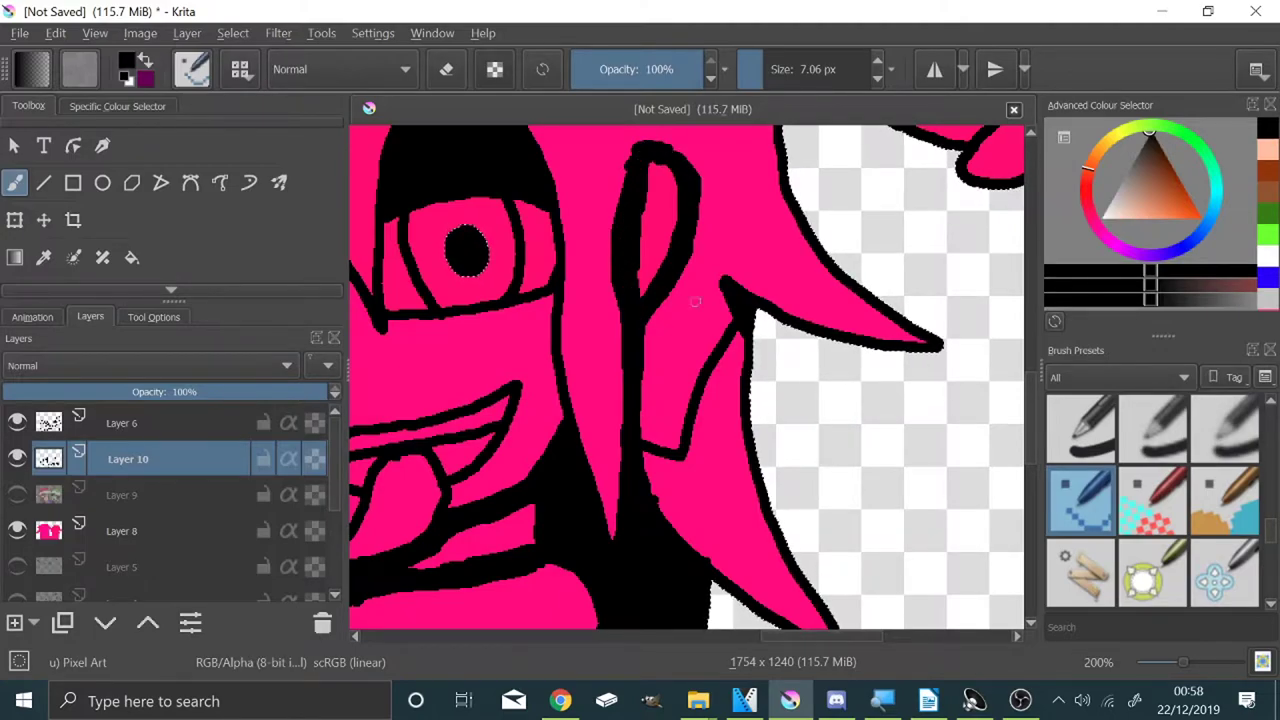
drag(547, 205, 555, 377)
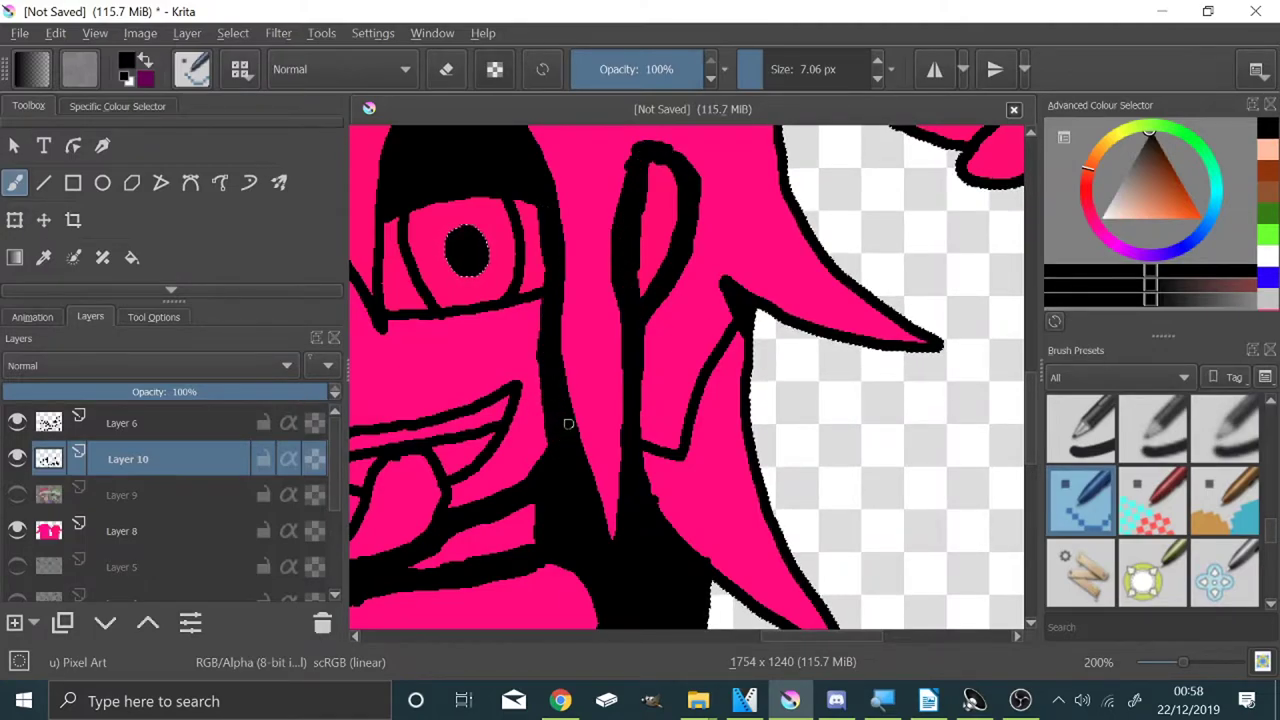
Step: Paint black shadow over the upper part of the right character's eye and along the pointed hair lock beside it
scroll(563, 432, down, 3)
scroll(530, 388, up, 4)
mouse_move(840, 351)
mouse_down()
mouse_move(605, 358)
mouse_move(633, 330)
mouse_move(603, 420)
mouse_up()
mouse_move(583, 463)
mouse_down()
mouse_move(536, 381)
mouse_move(634, 326)
mouse_move(682, 343)
mouse_move(727, 328)
mouse_move(732, 291)
mouse_move(776, 293)
mouse_move(755, 322)
mouse_move(815, 340)
mouse_move(820, 291)
mouse_up()
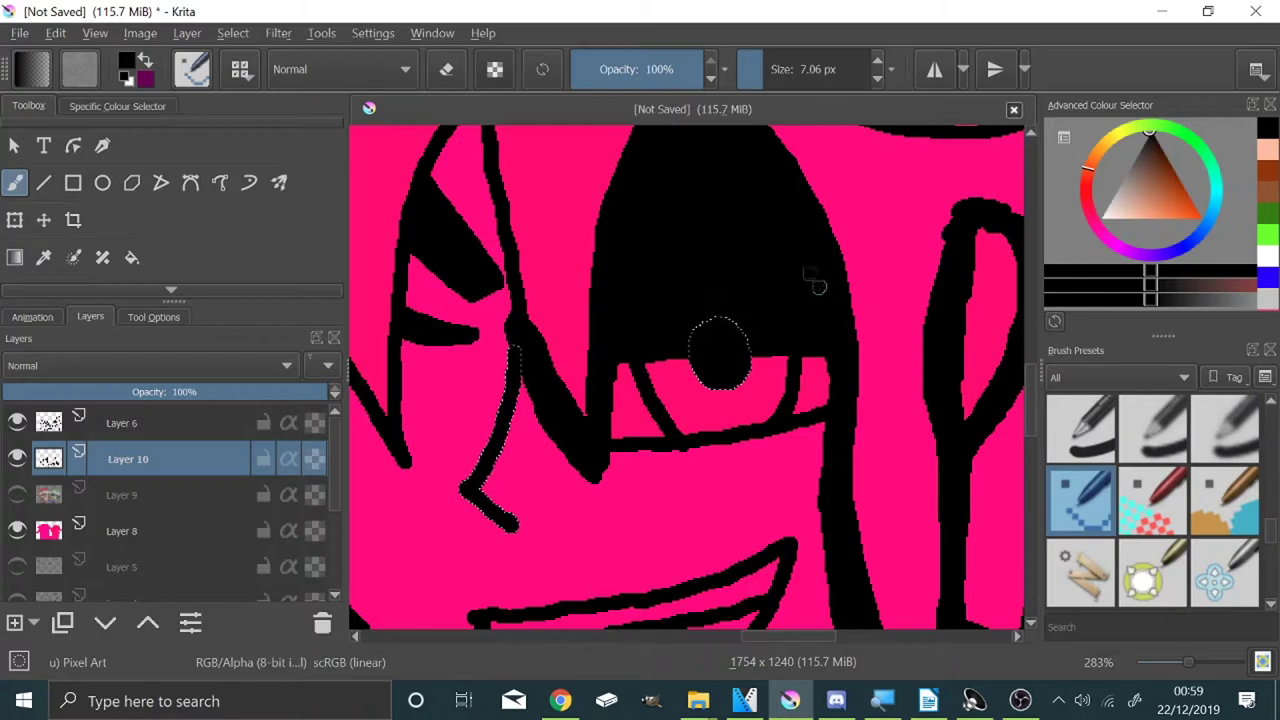
Step: Paint black shadow inside the right character's mouth and around the tongue
scroll(692, 277, down, 2)
scroll(588, 471, up, 2)
drag(804, 506, 784, 452)
mouse_move(690, 455)
mouse_down()
mouse_move(642, 555)
mouse_move(679, 461)
mouse_move(624, 474)
mouse_up()
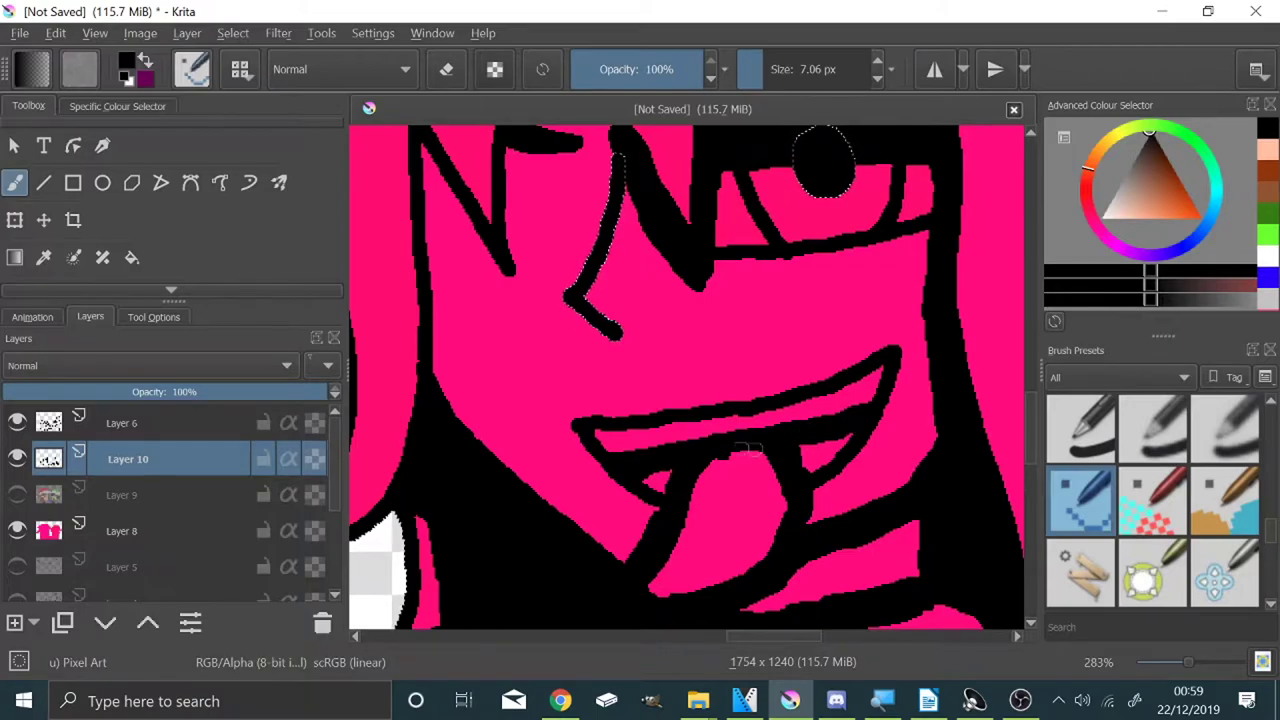
Step: Draw a black line from the right character's nose to the mouth and bucket-fill the far side of the face black
mouse_move(612, 335)
mouse_down()
mouse_move(618, 401)
mouse_move(614, 342)
mouse_up()
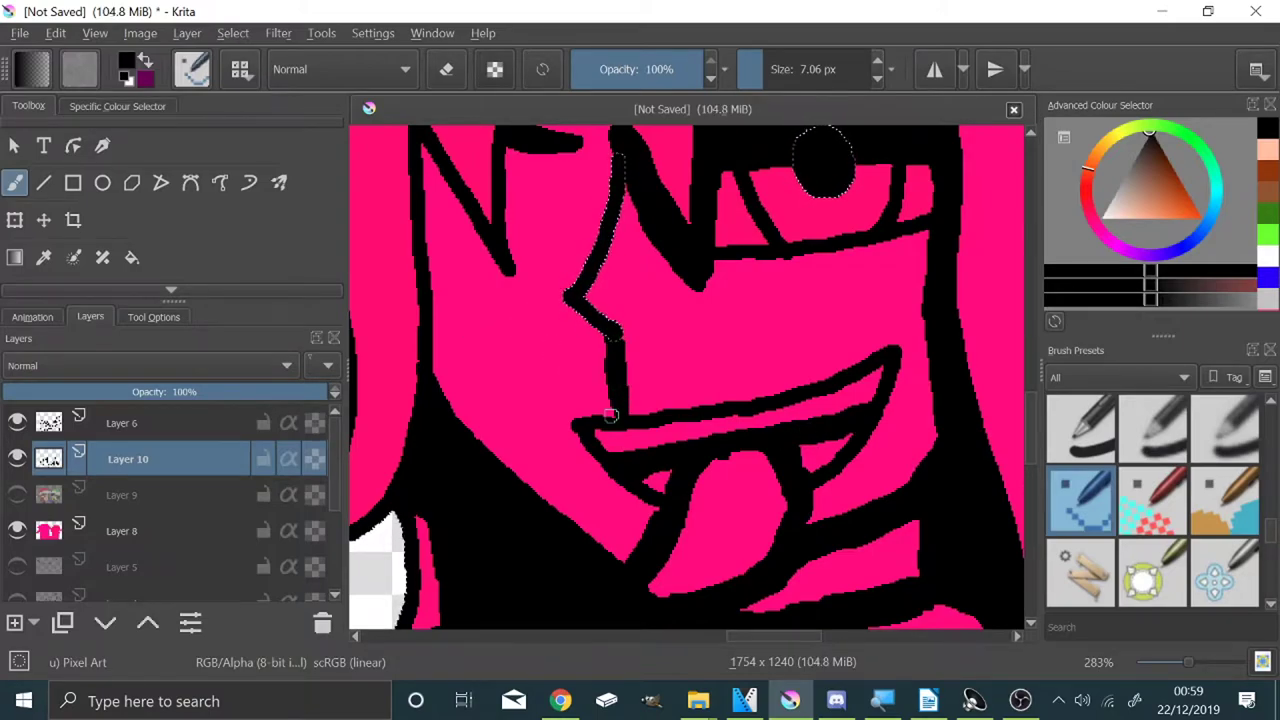
click(132, 257)
click(519, 404)
scroll(519, 404, down, 3)
scroll(506, 240, up, 2)
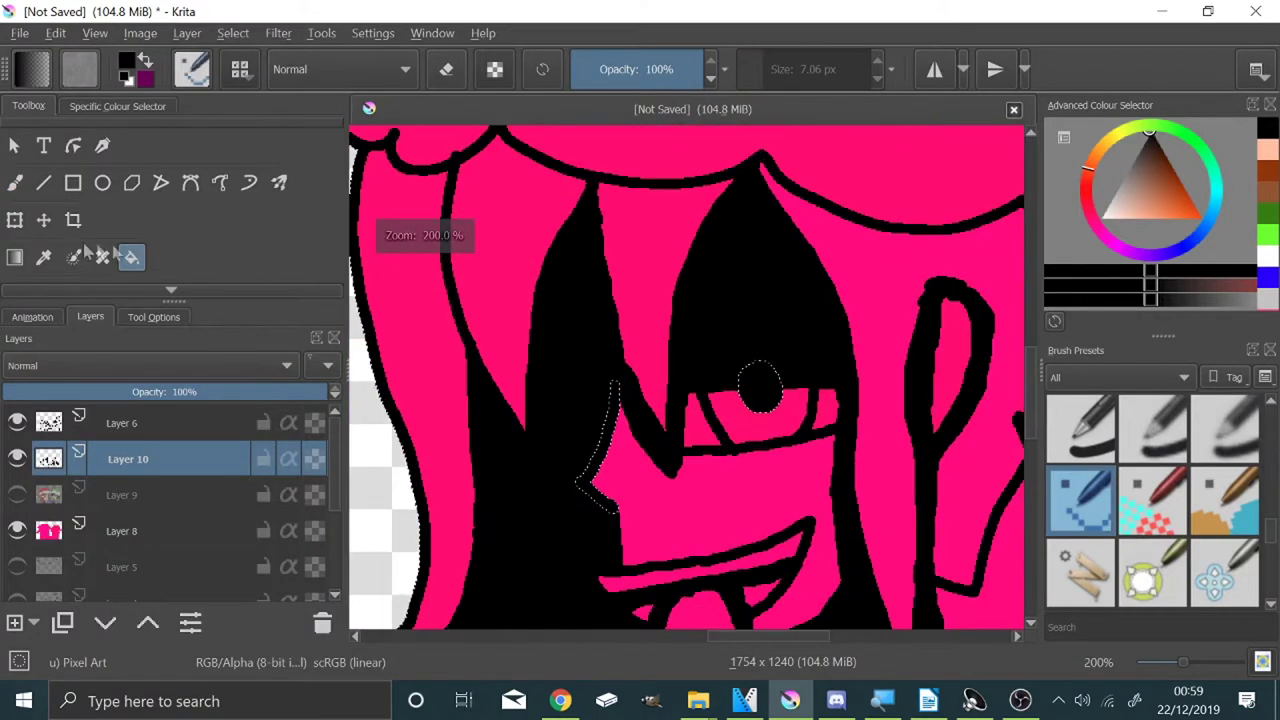
Step: Brush black shadow under the front of the right character's hat brim and down the adjoining hair strand
click(15, 183)
scroll(604, 400, down, 2)
scroll(566, 349, up, 3)
scroll(550, 345, down, 1)
mouse_move(566, 447)
mouse_down()
mouse_move(539, 340)
mouse_move(549, 281)
mouse_move(476, 259)
mouse_move(581, 286)
mouse_move(586, 247)
mouse_move(604, 237)
mouse_move(682, 281)
mouse_move(641, 262)
mouse_move(690, 304)
mouse_up()
mouse_move(833, 280)
mouse_down()
mouse_move(706, 281)
mouse_move(853, 308)
mouse_up()
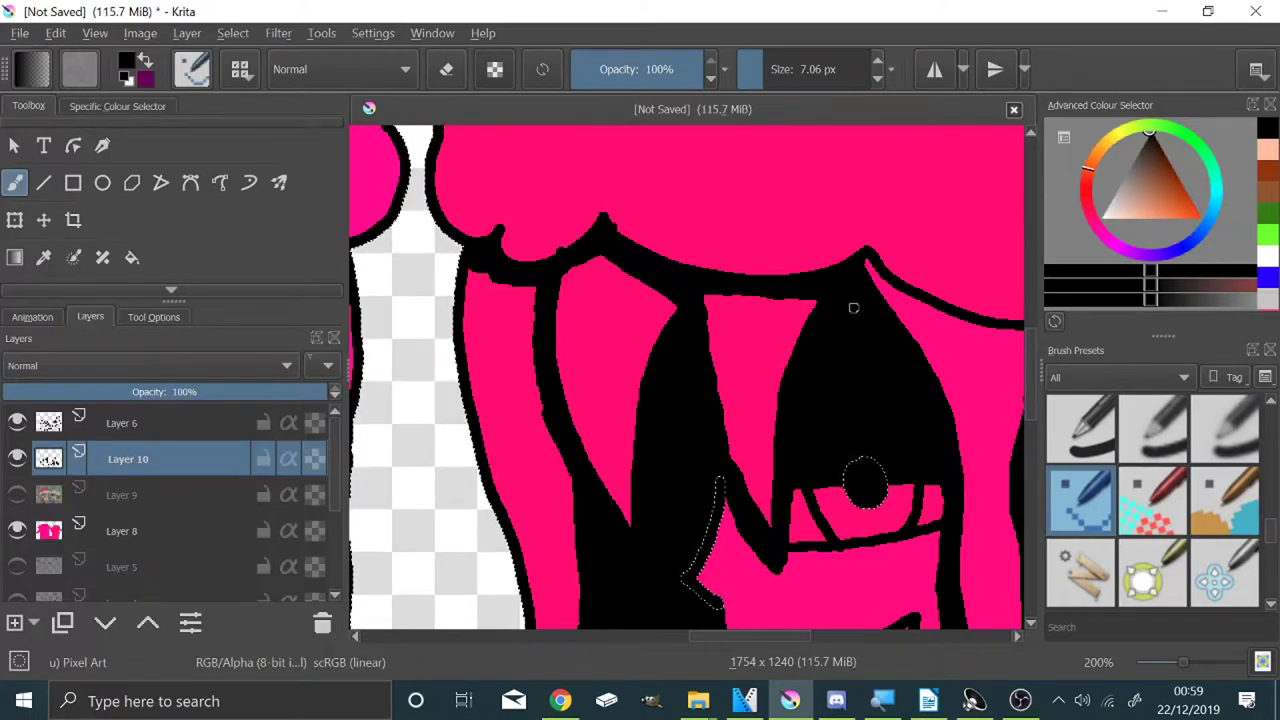
Step: Continue the black shadow along the underside of the right character's hat brim and around its outer end
scroll(853, 308, down, 4)
scroll(842, 295, up, 5)
mouse_move(425, 264)
mouse_down()
mouse_move(545, 323)
mouse_move(685, 347)
mouse_move(658, 342)
mouse_move(775, 332)
mouse_move(791, 313)
mouse_move(872, 340)
mouse_move(803, 320)
mouse_up()
scroll(803, 320, down, 5)
scroll(838, 280, up, 5)
mouse_move(768, 458)
mouse_down()
mouse_move(778, 315)
mouse_move(734, 270)
mouse_move(674, 248)
mouse_move(729, 268)
mouse_move(666, 228)
mouse_move(627, 174)
mouse_up()
Step: Paint black shadow along the upper edge of the right character's fluffy hat brim where it meets the cap
scroll(631, 211, down, 3)
scroll(595, 188, up, 6)
mouse_move(880, 535)
mouse_down()
mouse_move(900, 449)
mouse_move(486, 350)
mouse_move(420, 350)
mouse_up()
scroll(583, 370, down, 4)
scroll(583, 370, up, 2)
mouse_move(840, 404)
mouse_down()
mouse_move(800, 411)
mouse_move(757, 388)
mouse_move(590, 356)
mouse_move(513, 358)
mouse_move(493, 374)
mouse_move(449, 363)
mouse_up()
scroll(576, 490, down, 5)
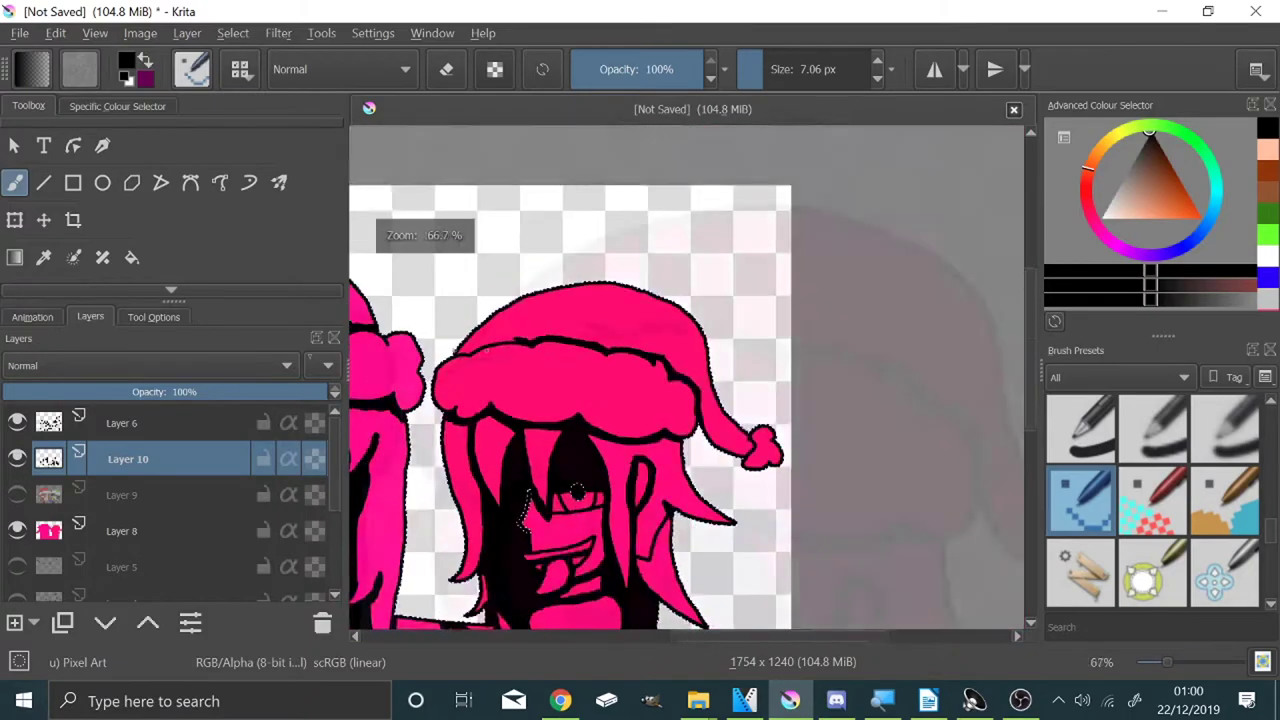
scroll(576, 490, up, 6)
mouse_move(806, 320)
mouse_down()
mouse_move(686, 317)
mouse_move(783, 327)
mouse_move(625, 343)
mouse_move(628, 329)
mouse_move(493, 417)
mouse_move(411, 428)
mouse_move(403, 397)
mouse_up()
Step: Paint black shadow where the right character's hat tail meets the pompom
scroll(403, 397, down, 6)
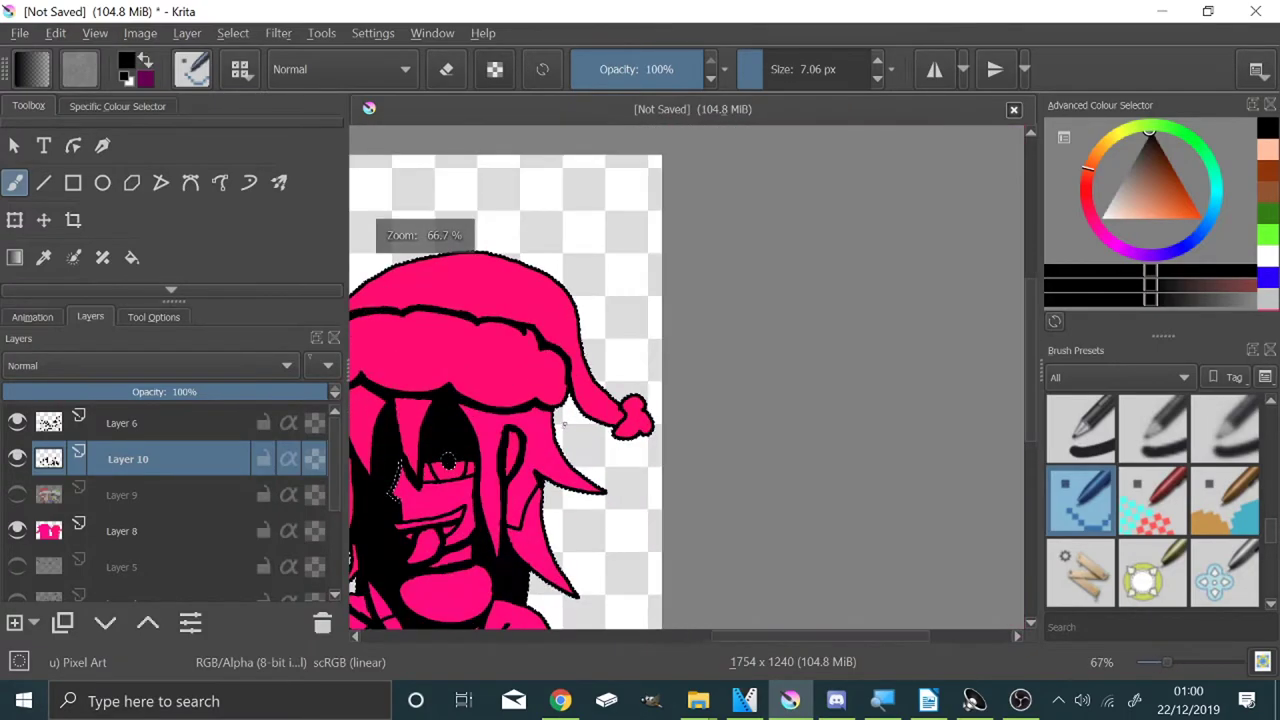
scroll(564, 424, up, 6)
mouse_move(706, 337)
mouse_down()
mouse_move(745, 394)
mouse_move(660, 489)
mouse_move(737, 435)
mouse_up()
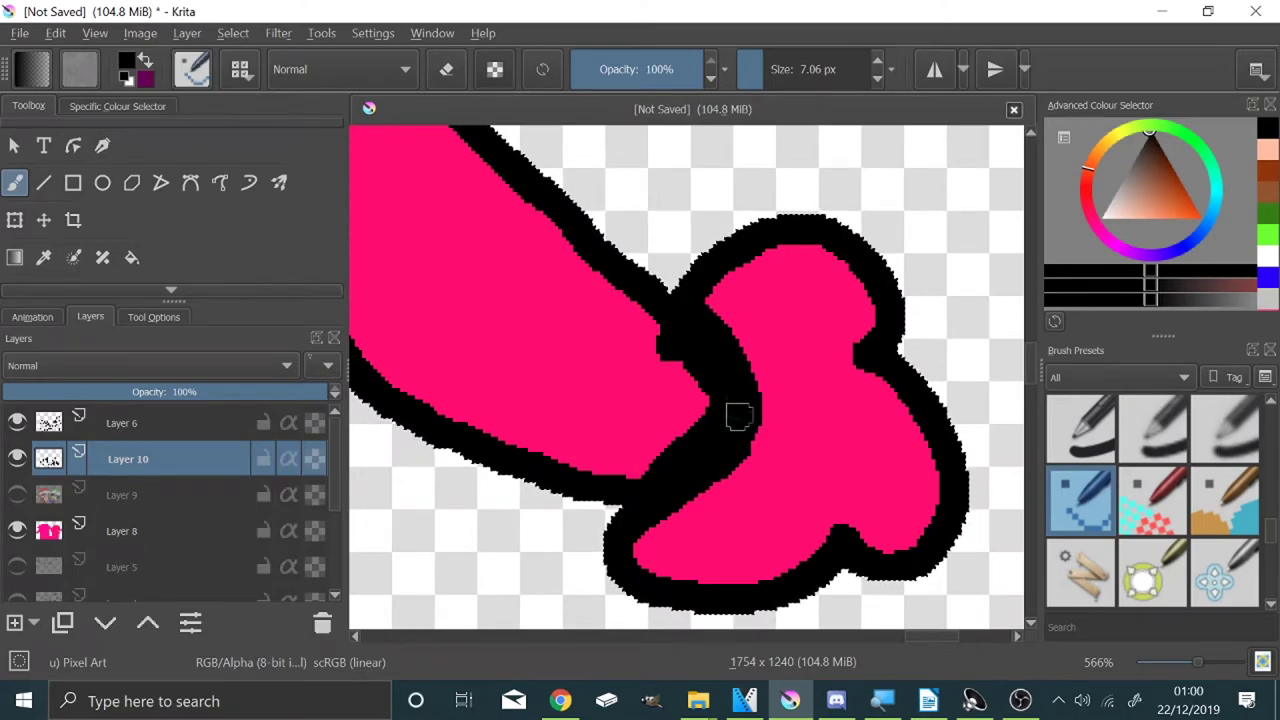
scroll(737, 435, down, 6)
scroll(583, 437, up, 5)
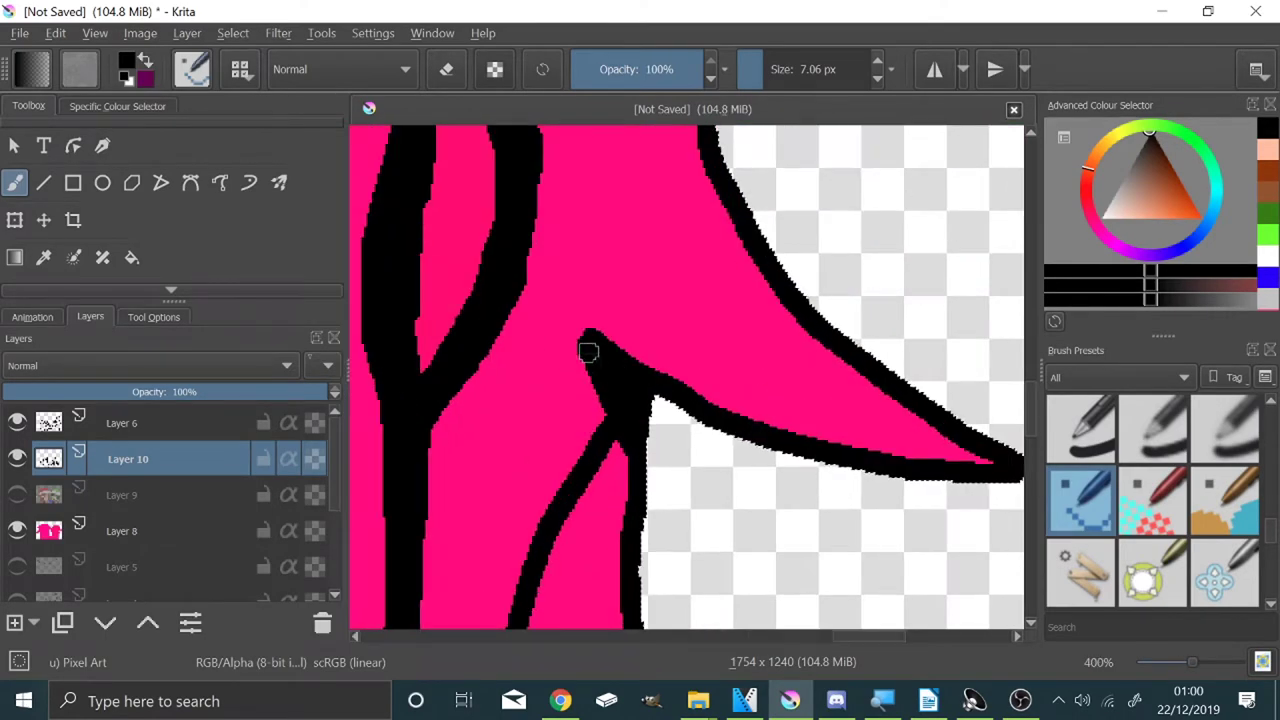
scroll(678, 520, down, 5)
scroll(700, 400, up, 6)
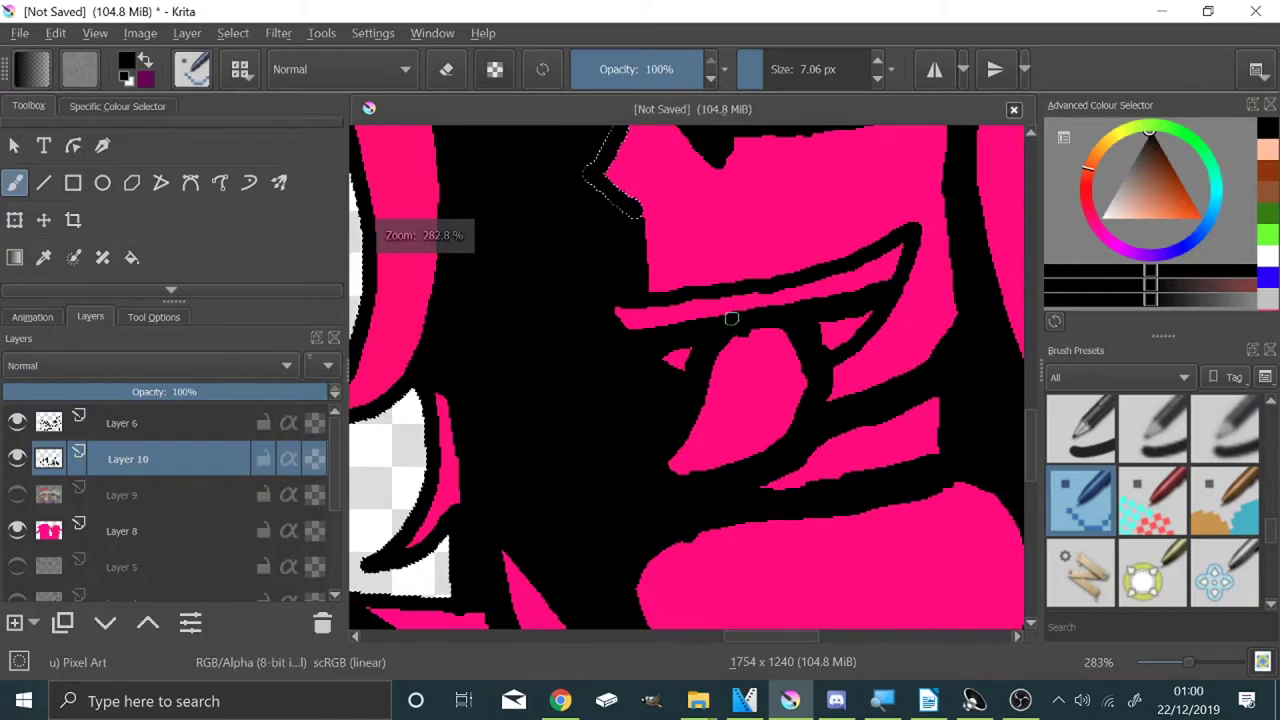
scroll(737, 320, down, 7)
scroll(664, 269, up, 7)
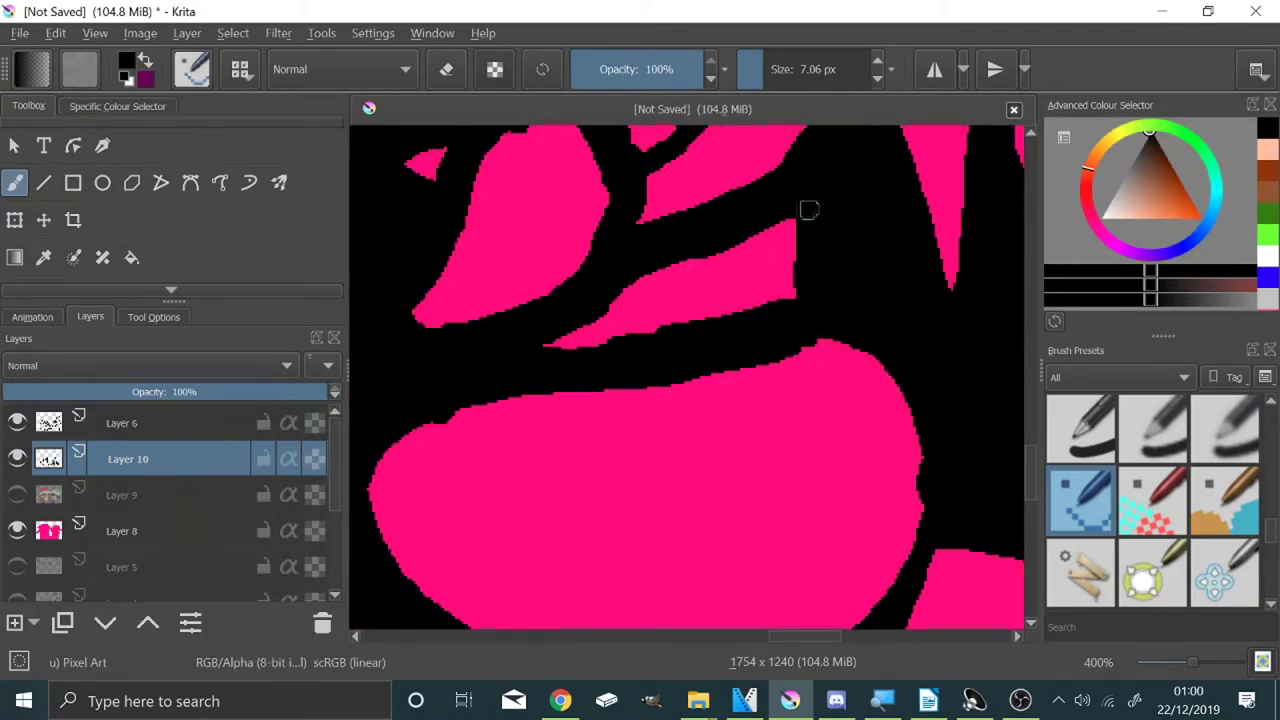
Step: Set the shadow layer's opacity to 85% and show the flat-colour Layer 9 instead of the pink Layer 8
scroll(660, 268, down, 10)
scroll(700, 350, up, 2)
scroll(871, 364, up, 2)
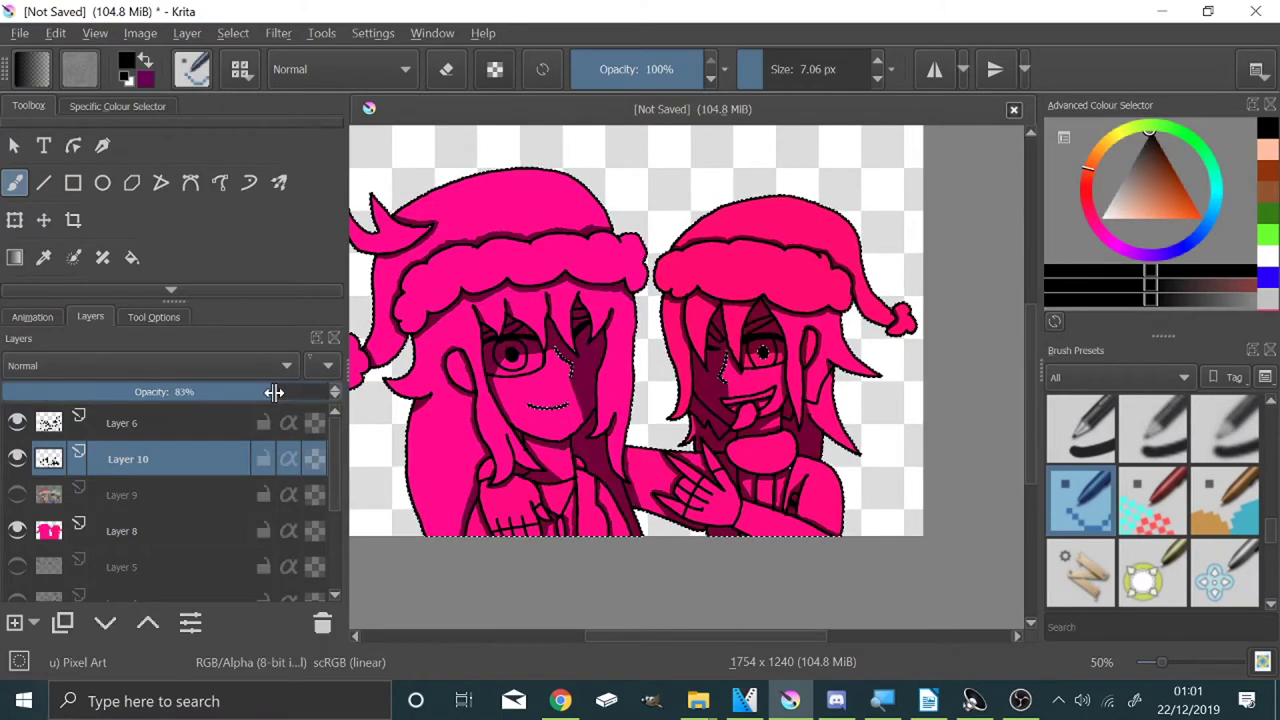
click(17, 494)
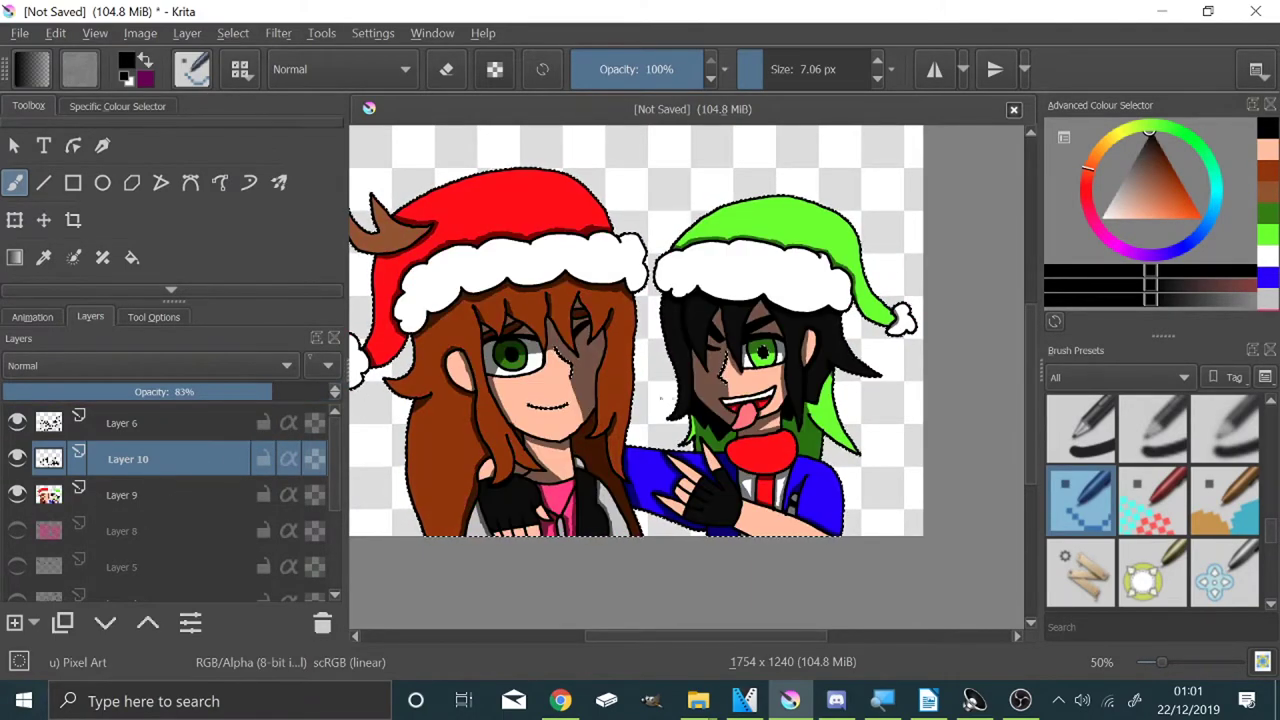
click(164, 391)
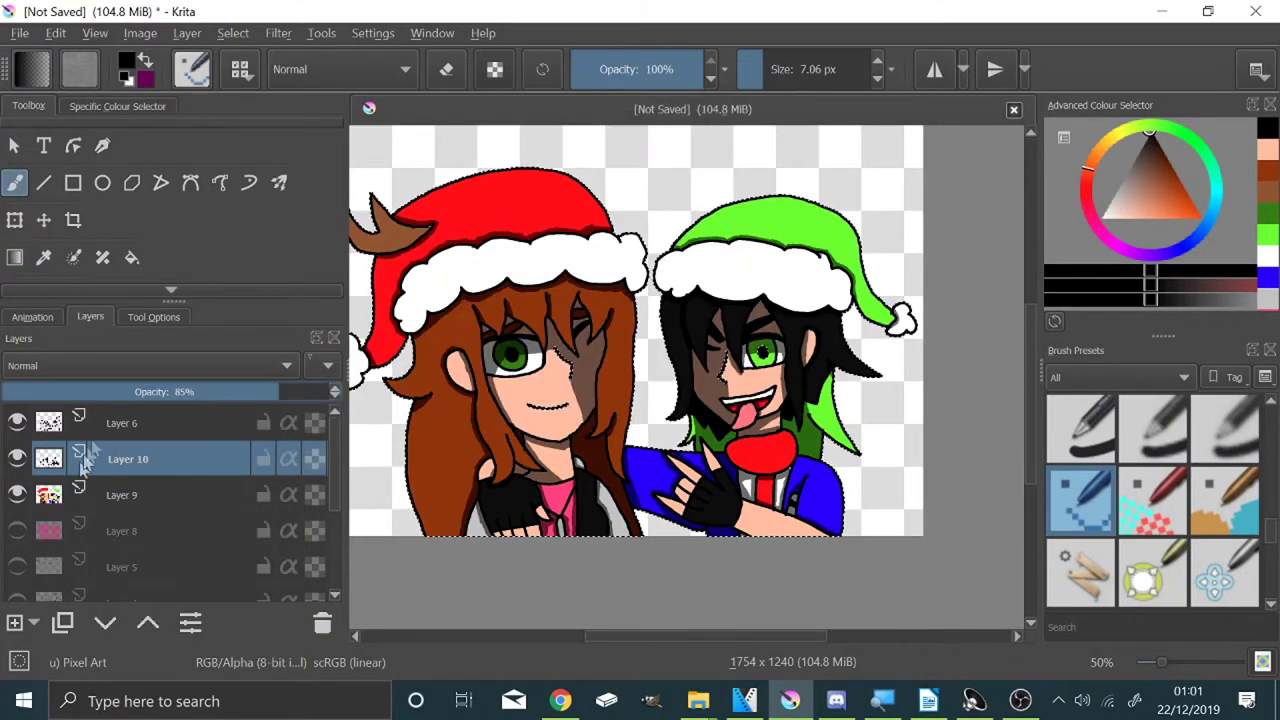
Step: Add a new layer on top of the stack and clear the silhouette selection
click(14, 622)
scroll(125, 245, down, 2)
click(131, 251)
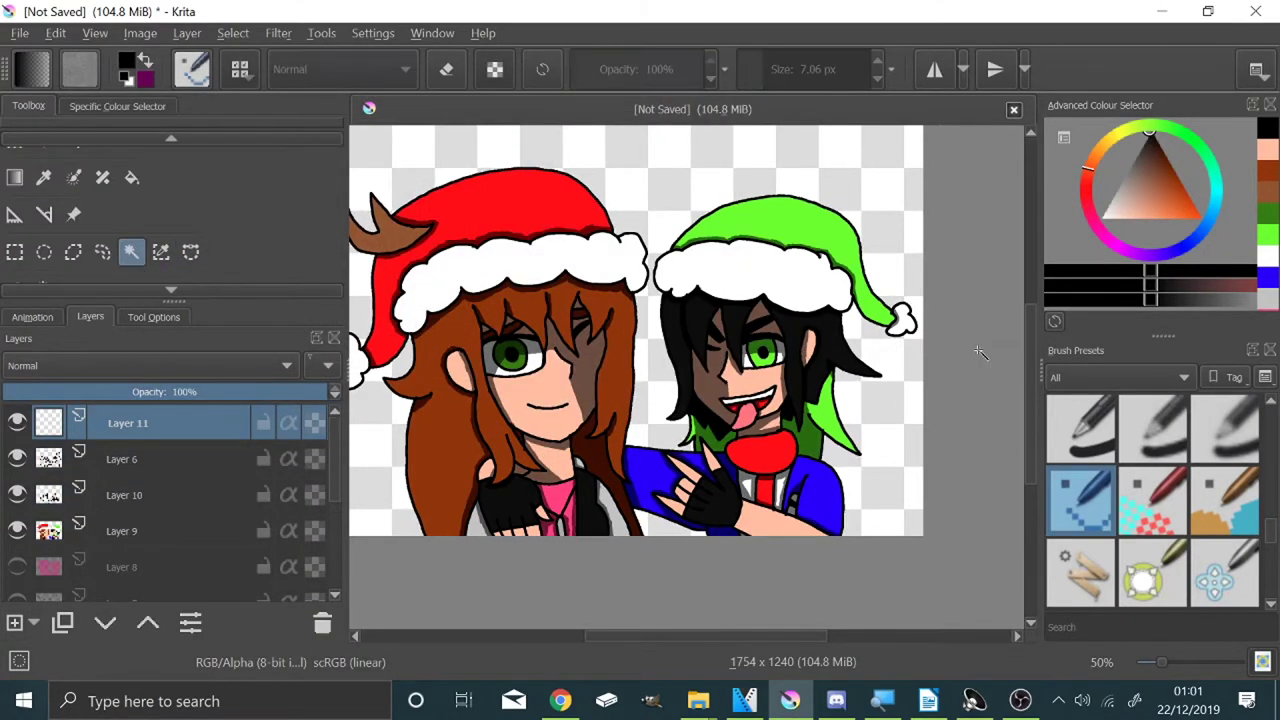
Step: Paint a round white highlight at the upper edge of the left character's pupil
scroll(14, 209, up, 2)
click(15, 183)
drag(1150, 187, 1100, 218)
scroll(578, 352, up, 3)
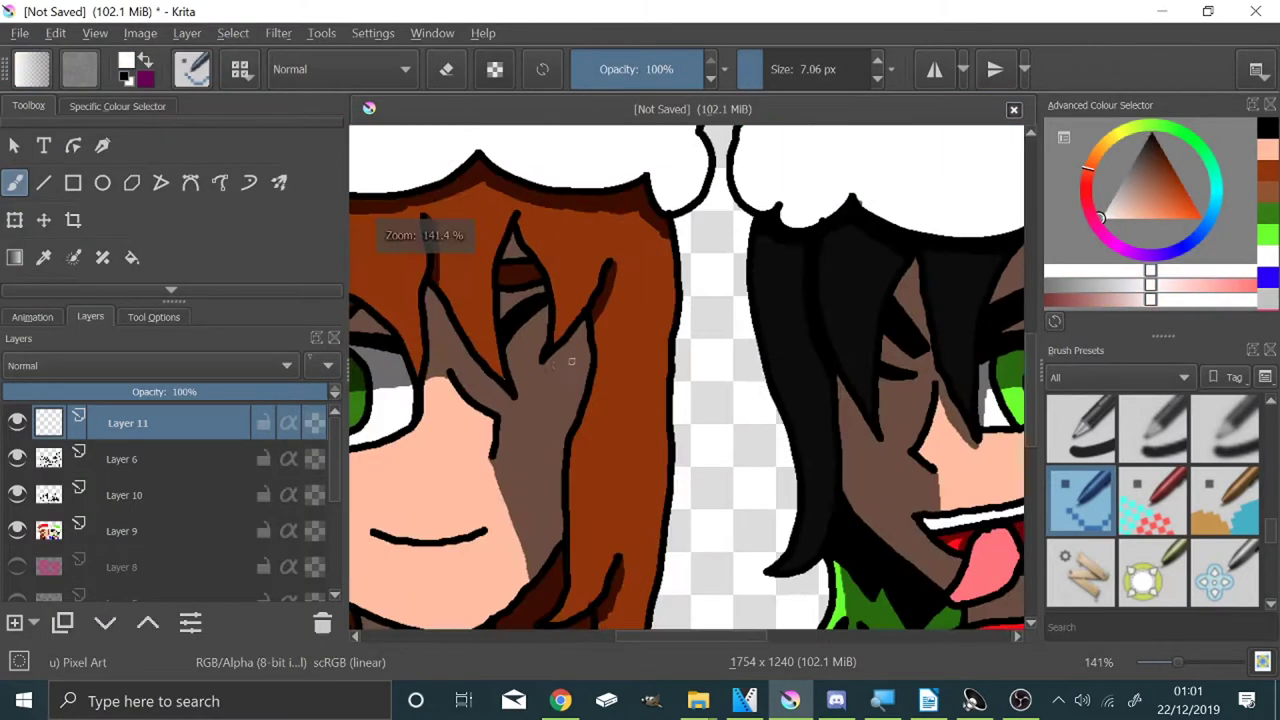
scroll(572, 356, down, 3)
scroll(508, 348, up, 5)
scroll(556, 402, up, 2)
drag(461, 362, 440, 351)
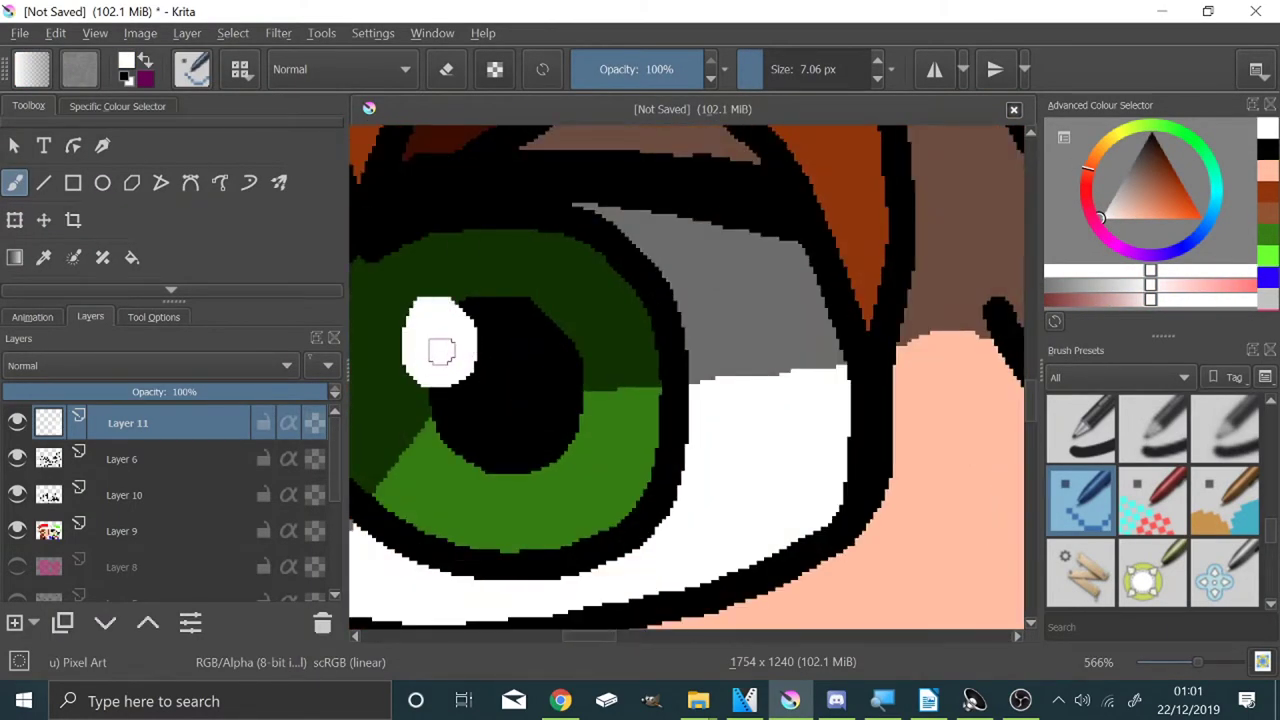
Step: Paint a matching white highlight at the top of the right character's pupil
scroll(485, 360, down, 8)
scroll(650, 380, up, 6)
scroll(617, 420, up, 3)
drag(615, 351, 611, 345)
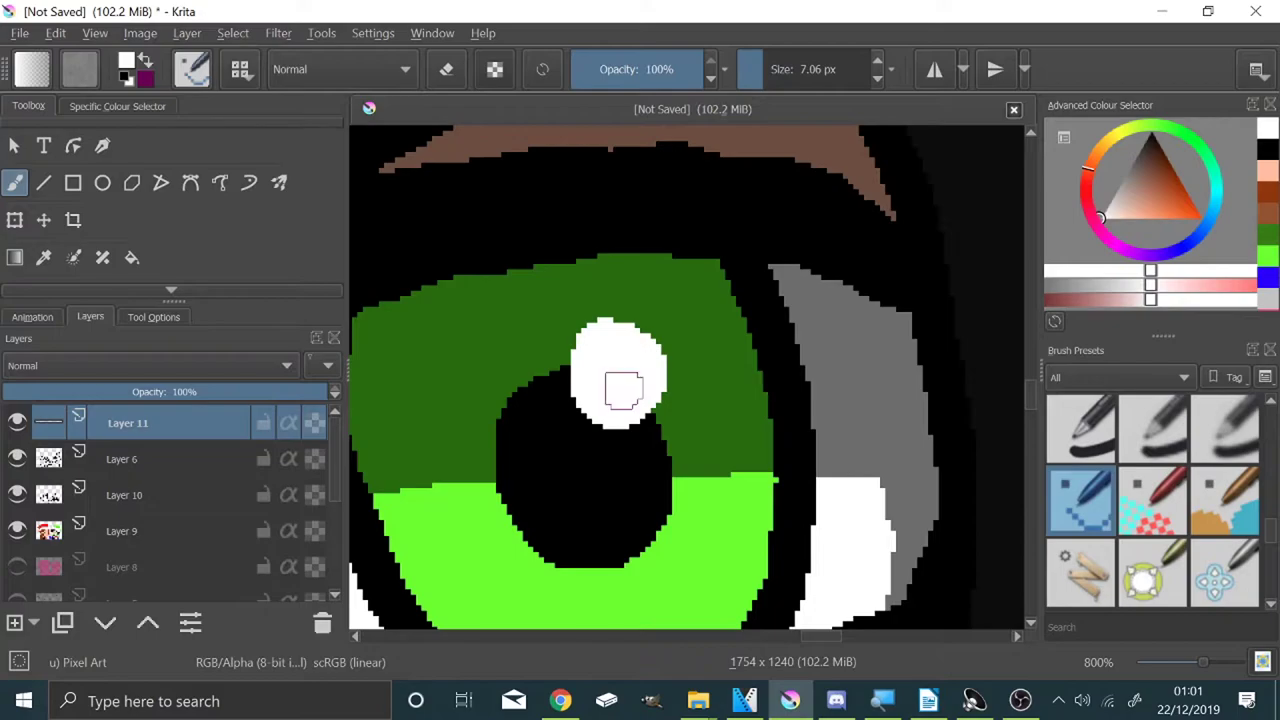
Step: On another new layer, draw a crease along the right character's tongue with a 2.82 px brush in a darker shade of its sampled pink
scroll(624, 390, down, 5)
scroll(645, 455, up, 4)
click(46, 260)
click(560, 290)
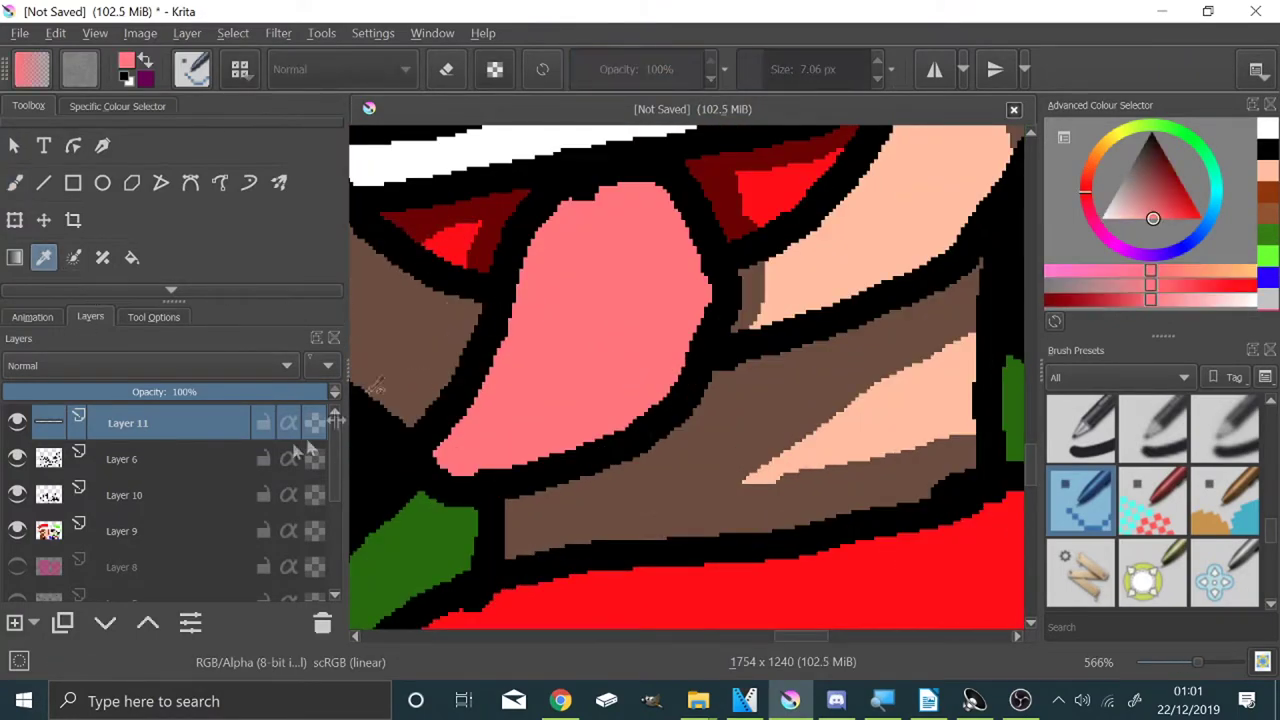
click(14, 622)
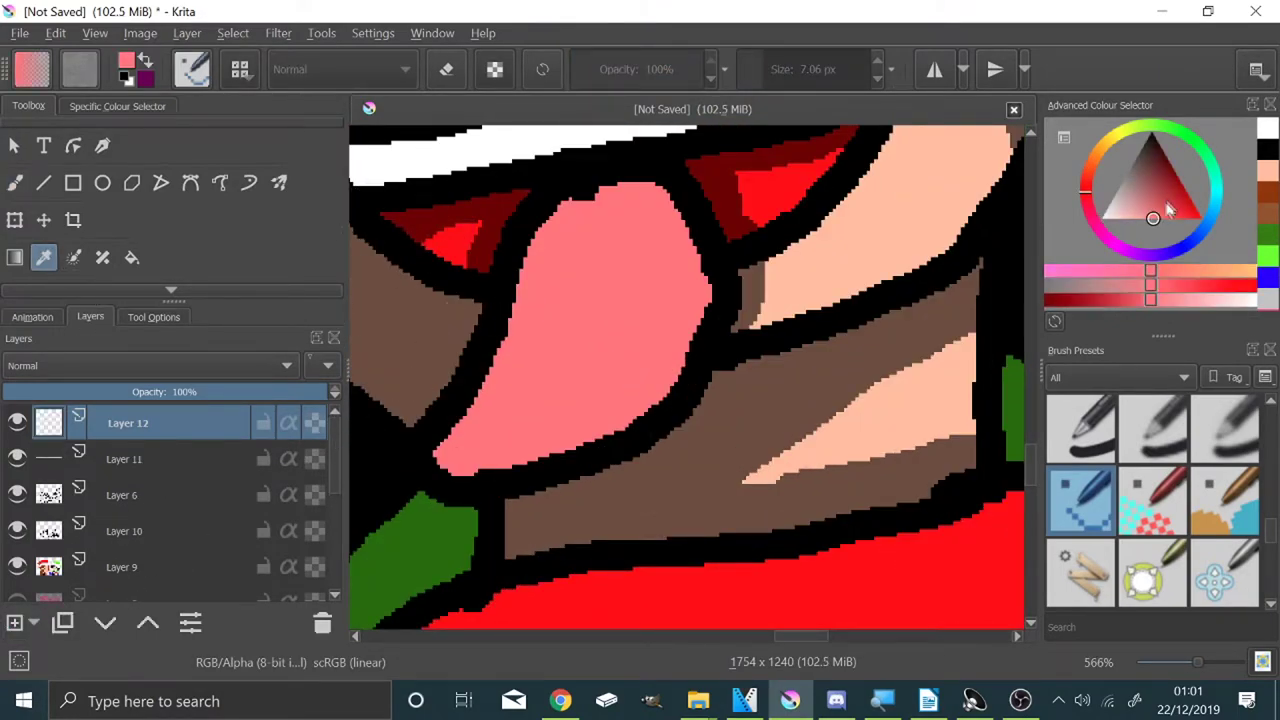
click(1159, 204)
click(16, 184)
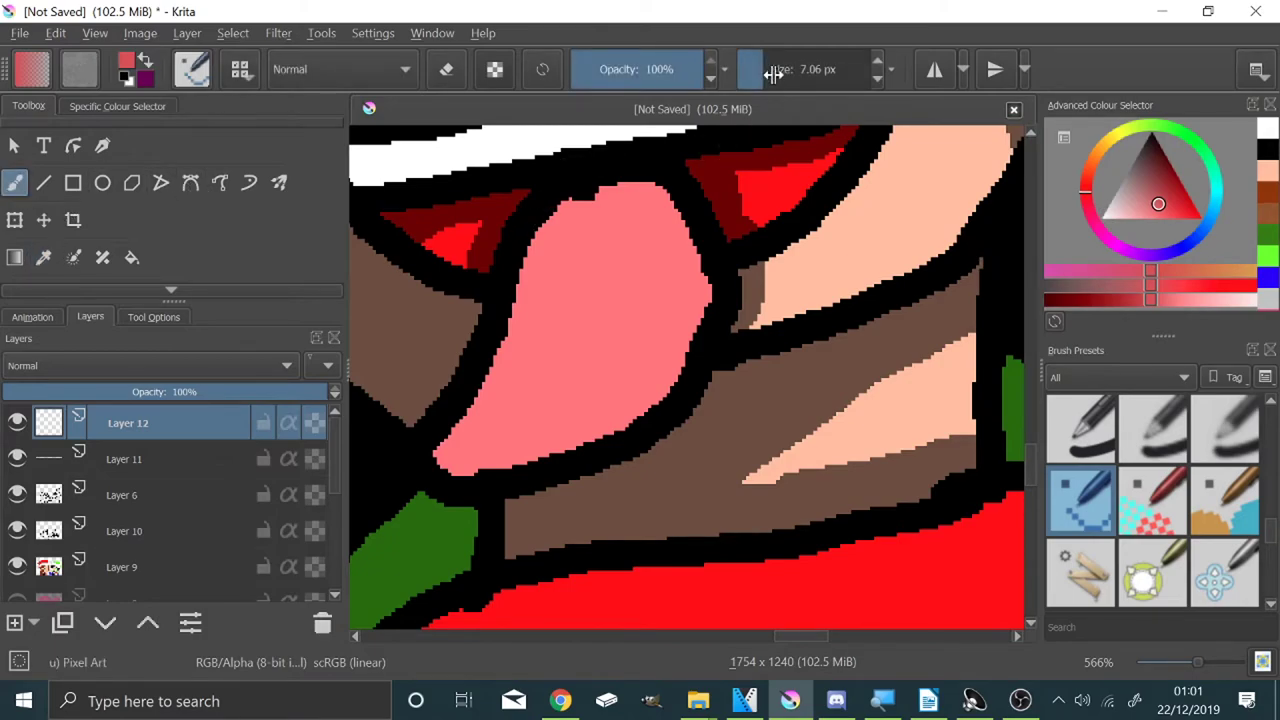
drag(563, 358, 557, 372)
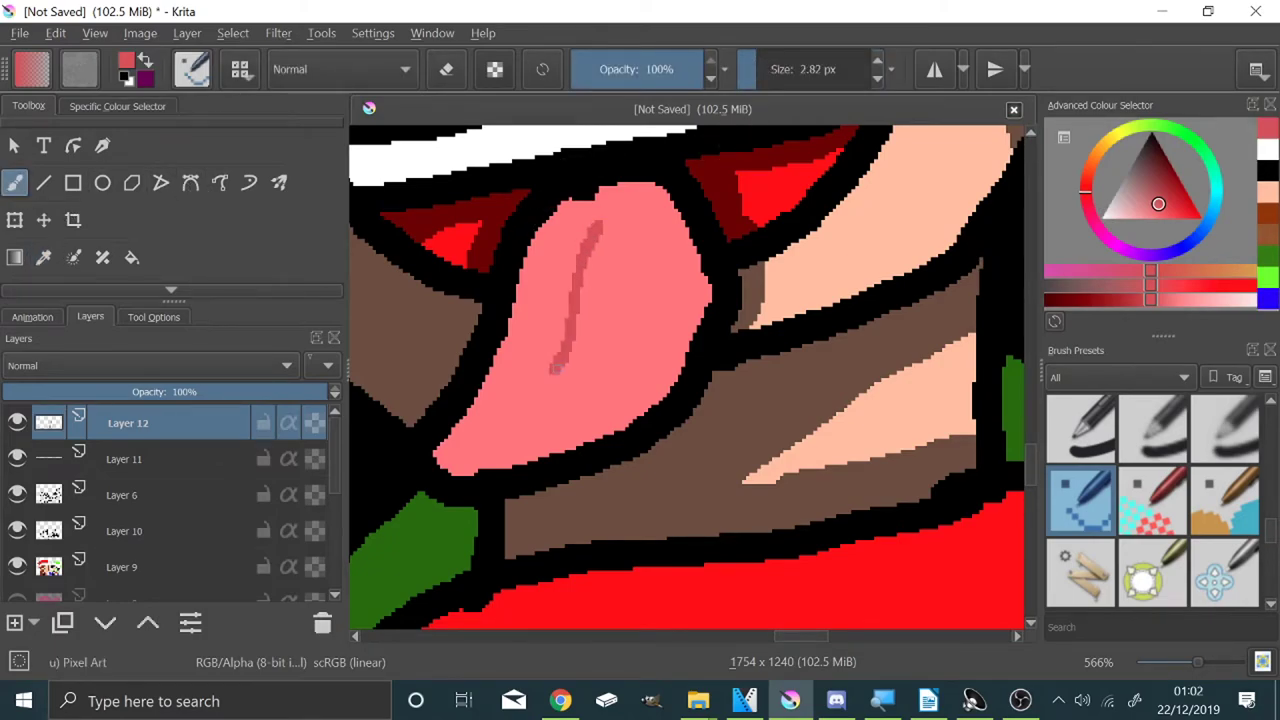
Step: Show the background Layer 1 and fill it with a pale blue
scroll(563, 360, down, 5)
scroll(642, 374, down, 2)
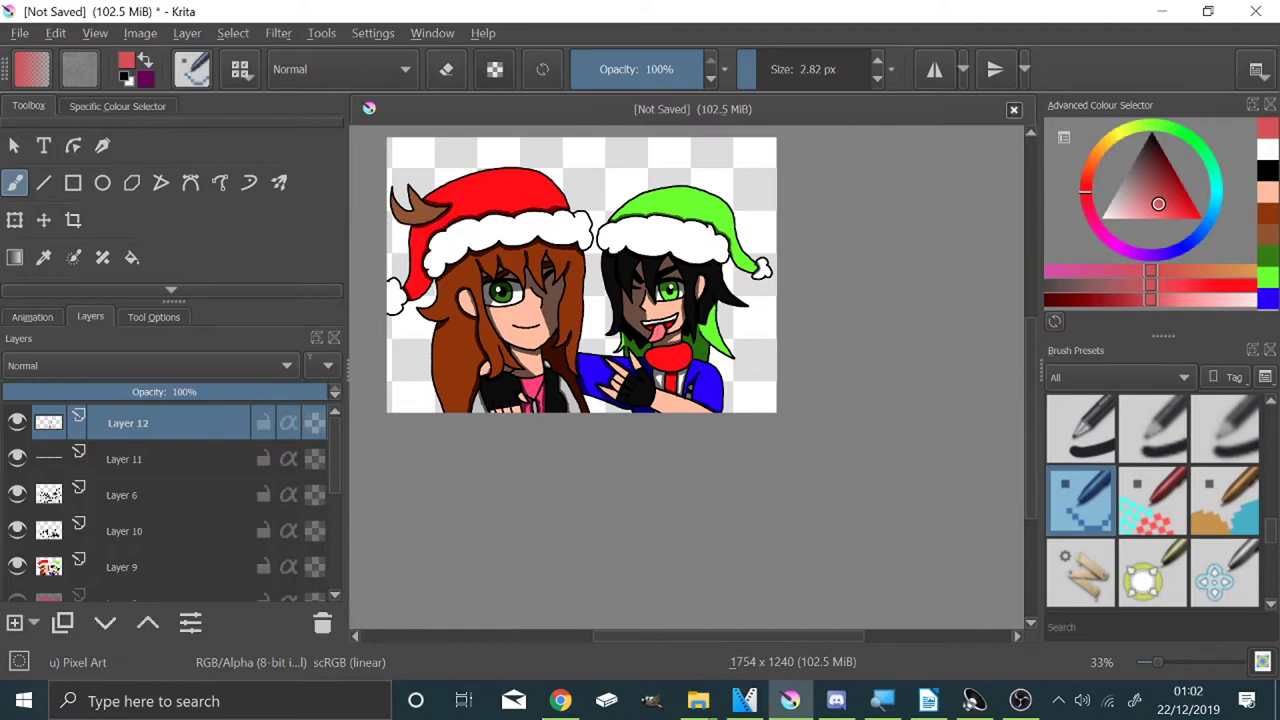
scroll(690, 360, up, 1)
scroll(690, 360, down, 1)
scroll(590, 300, up, 1)
scroll(130, 560, down, 5)
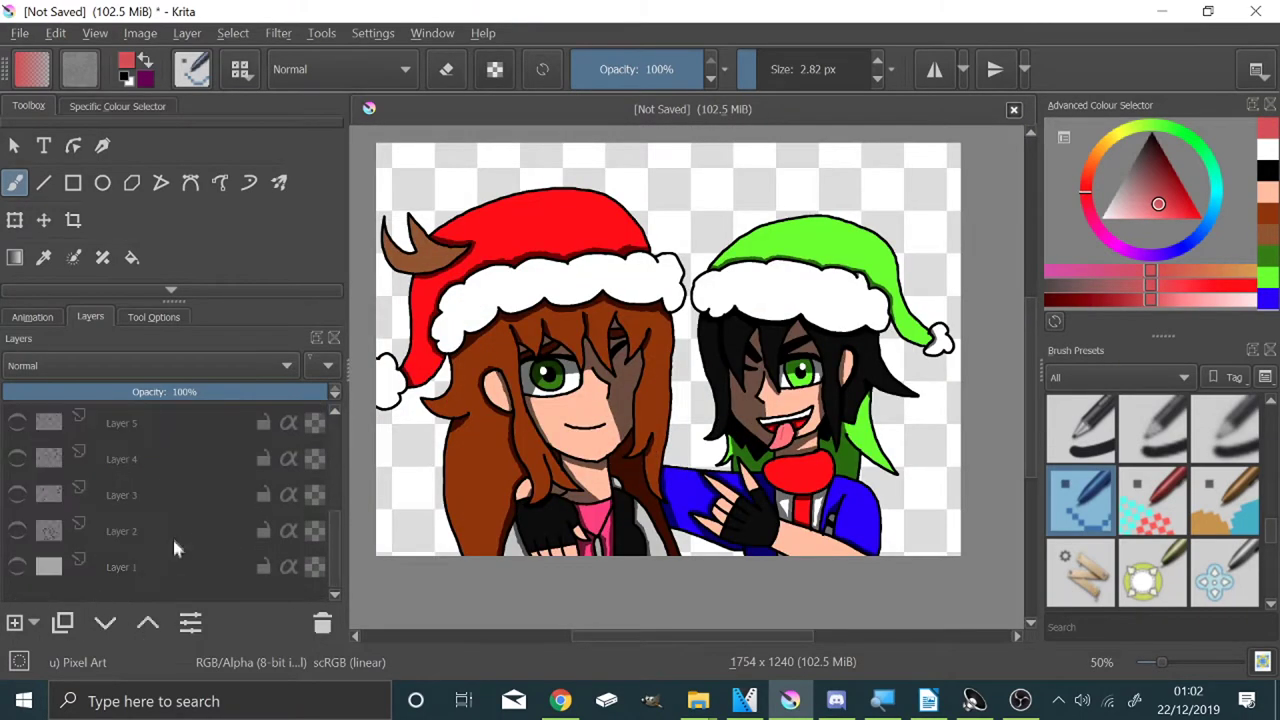
click(140, 567)
click(17, 567)
drag(1172, 254, 1195, 237)
drag(1138, 212, 1122, 218)
click(131, 258)
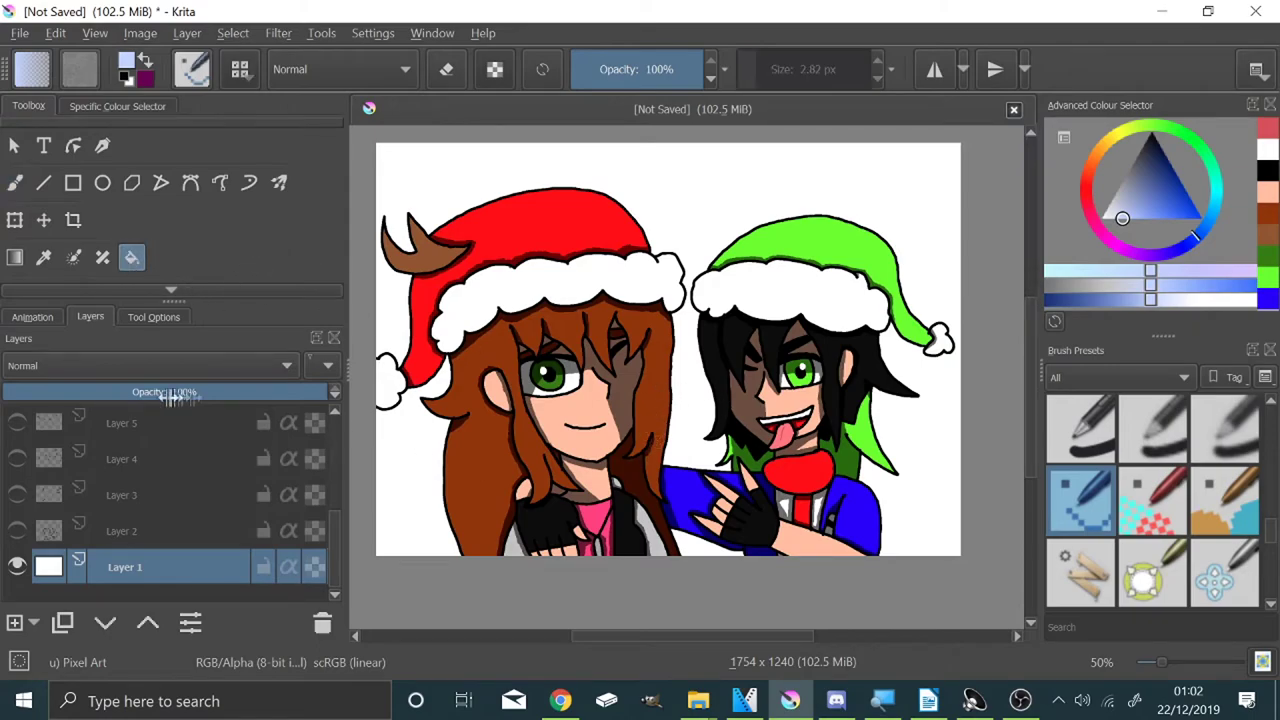
Step: Paint mid-blue strokes on the background around both characters with the large smooth bristle brush at 110 px
click(15, 183)
drag(790, 70, 880, 72)
mouse_move(983, 190)
mouse_down()
mouse_move(880, 477)
mouse_move(357, 290)
mouse_up()
click(1154, 218)
scroll(1056, 511, down, 3)
scroll(1056, 511, down, 3)
click(1075, 437)
mouse_move(399, 579)
mouse_down()
mouse_move(440, 425)
mouse_move(395, 419)
mouse_move(392, 285)
mouse_move(420, 200)
mouse_move(560, 168)
mouse_move(671, 265)
mouse_move(745, 540)
mouse_up()
mouse_move(870, 550)
mouse_down()
mouse_move(883, 457)
mouse_move(858, 447)
mouse_move(918, 398)
mouse_move(880, 350)
mouse_move(948, 340)
mouse_move(928, 295)
mouse_move(850, 222)
mouse_move(700, 235)
mouse_up()
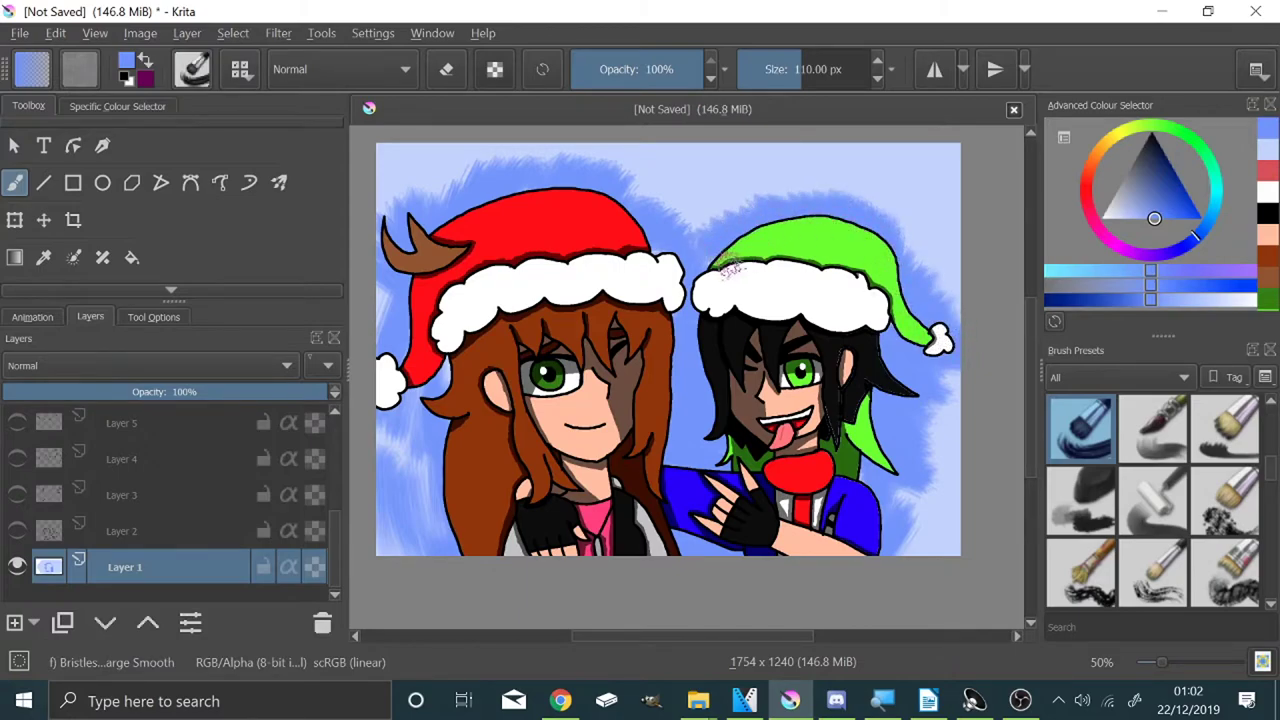
drag(894, 580, 944, 386)
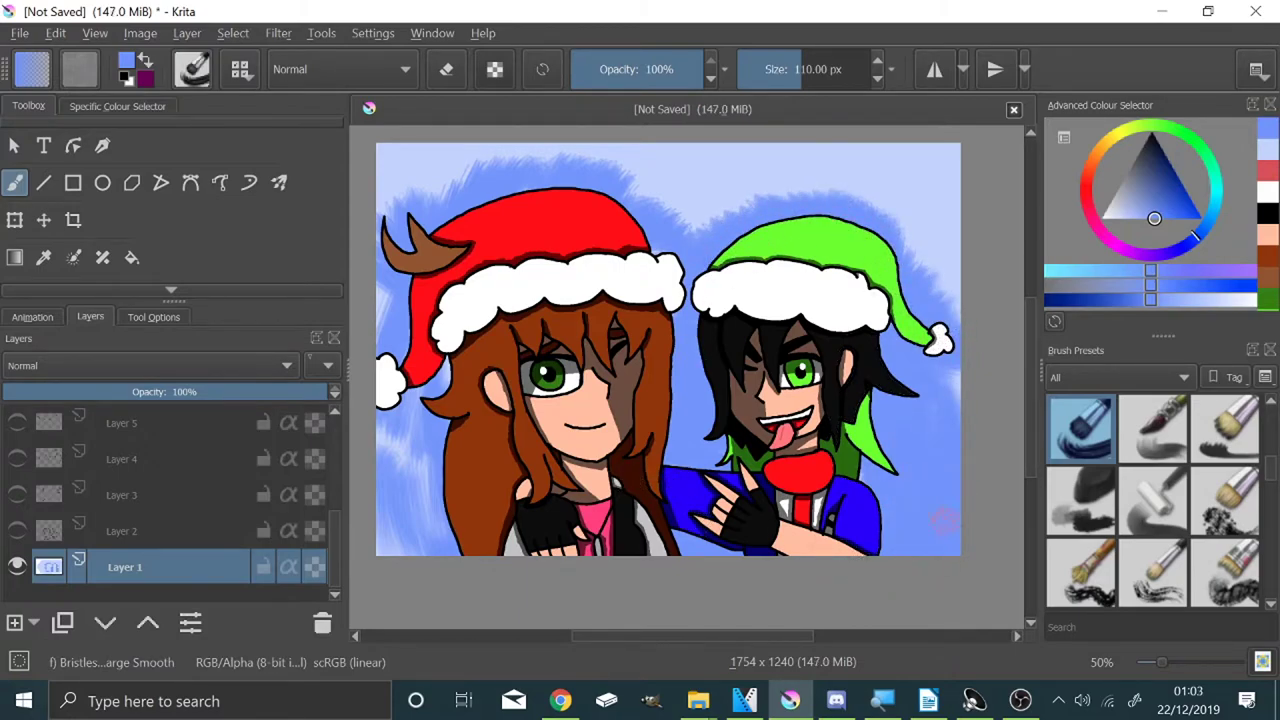
drag(430, 460, 385, 524)
Step: Add a layer above Layer 1, brush white over it at 1,000 px, and set its opacity to 65%
scroll(176, 497, up, 3)
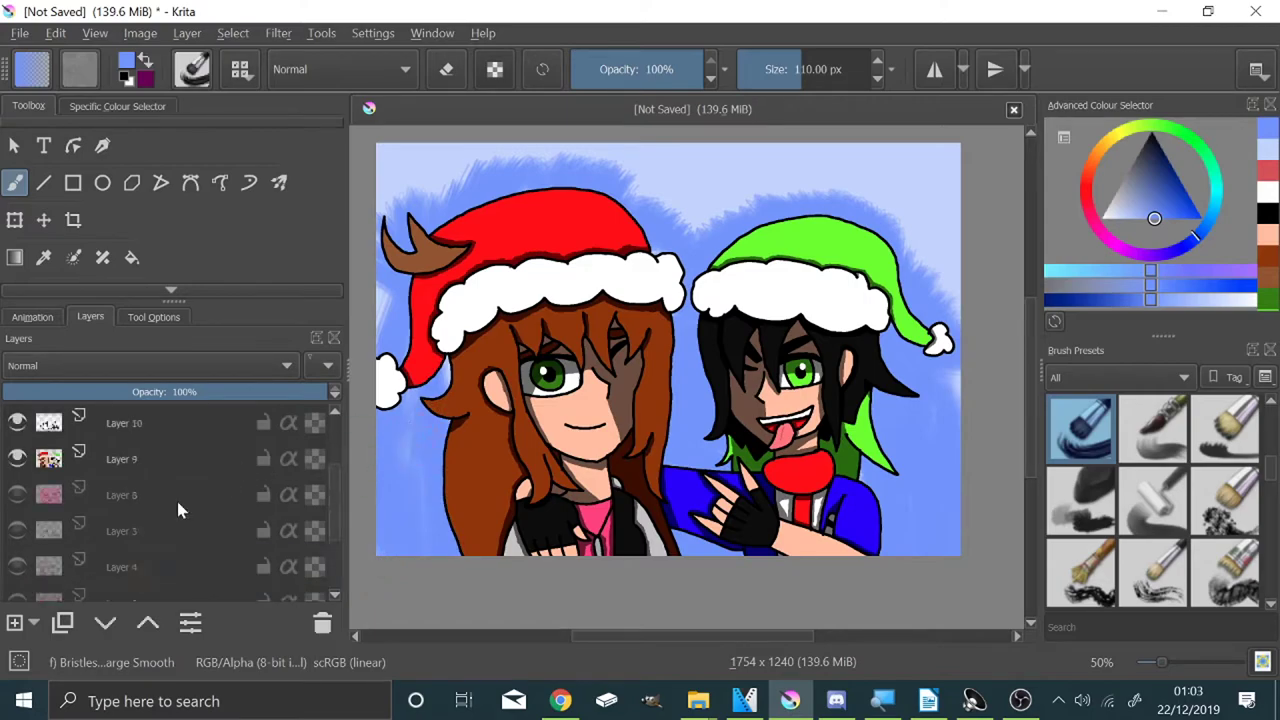
click(228, 422)
scroll(190, 560, down, 4)
click(192, 573)
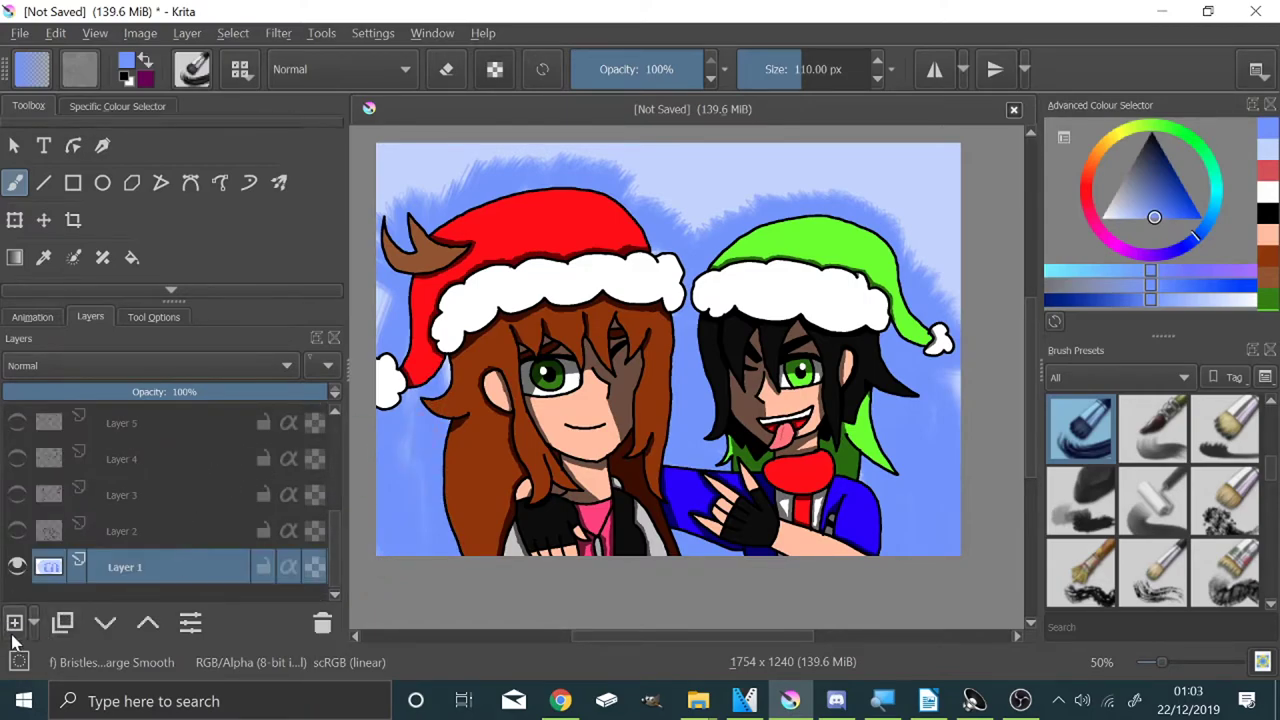
click(14, 626)
drag(1126, 200, 1032, 261)
drag(810, 72, 920, 75)
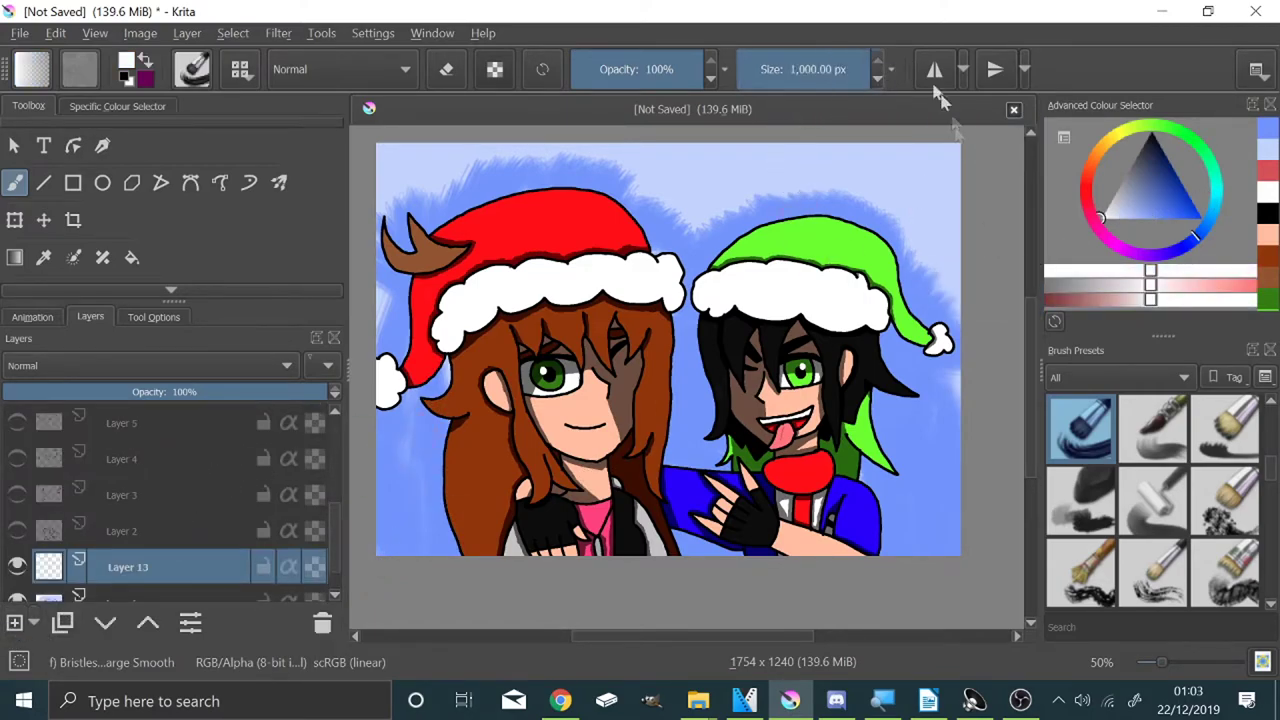
mouse_move(868, 222)
mouse_down()
mouse_move(840, 300)
mouse_move(690, 230)
mouse_move(580, 400)
mouse_move(490, 240)
mouse_move(490, 260)
mouse_move(830, 440)
mouse_move(950, 490)
mouse_up()
click(180, 392)
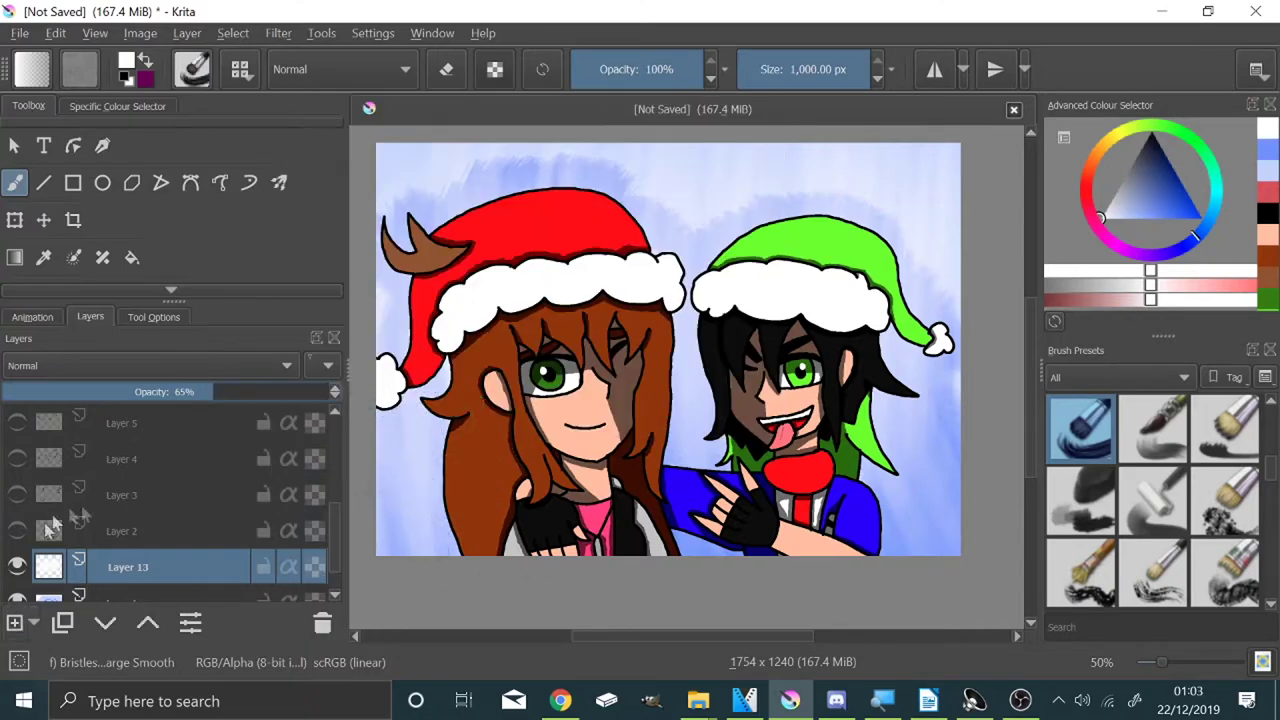
Step: Try a white glaze over the whole picture on a new top layer using the Bristles-4 Glaze brush at 1,000 px
scroll(150, 500, up, 5)
click(196, 421)
click(15, 622)
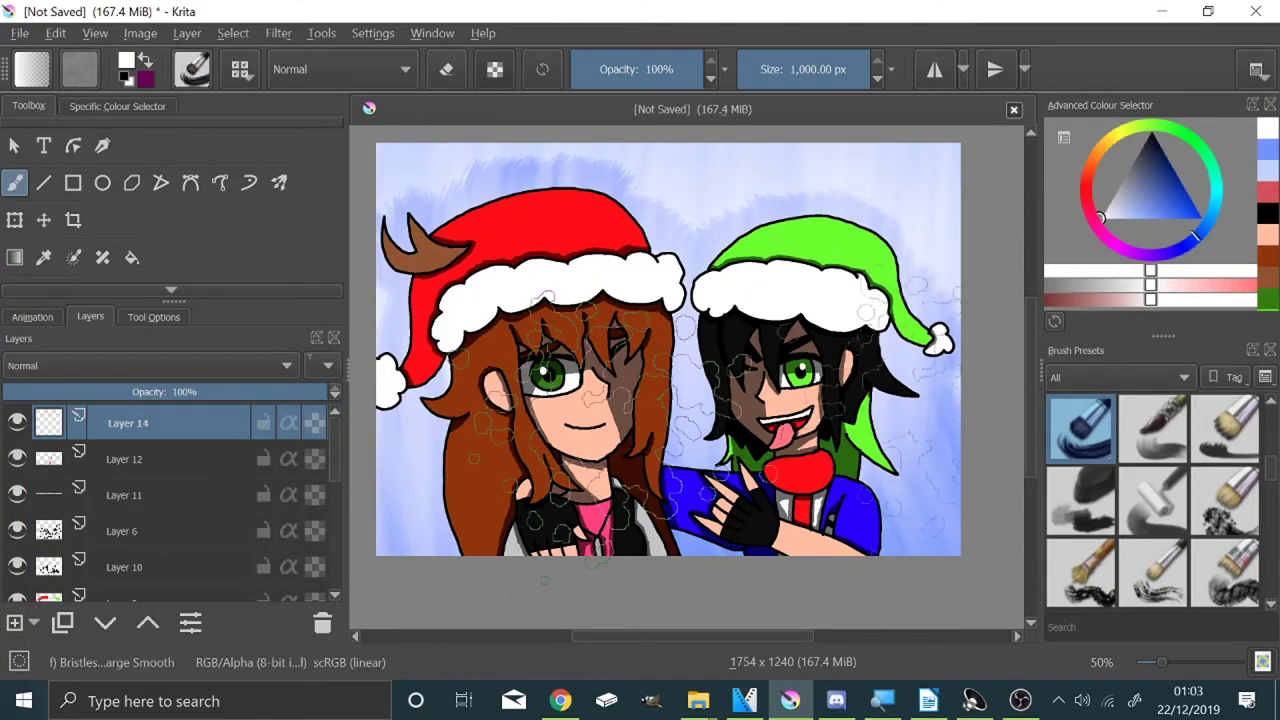
click(1154, 429)
drag(772, 79, 915, 109)
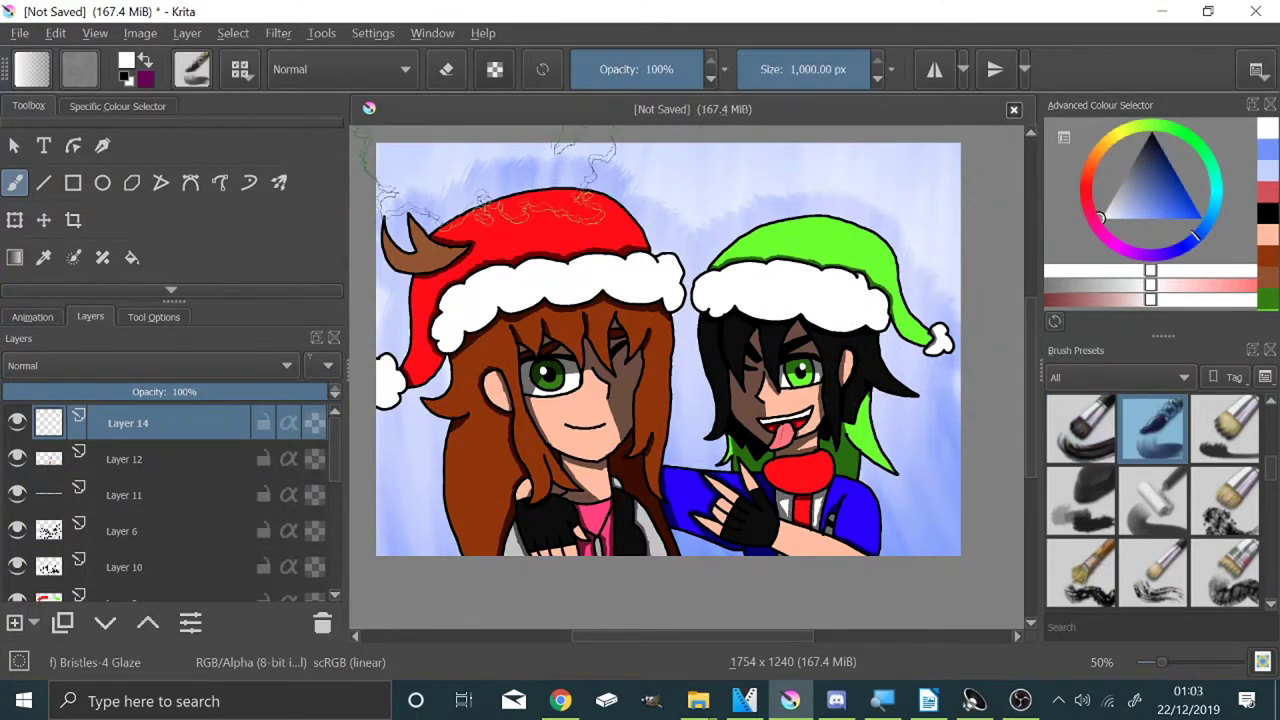
drag(492, 150, 575, 232)
mouse_move(796, 238)
mouse_down()
mouse_move(888, 440)
mouse_move(965, 520)
mouse_up()
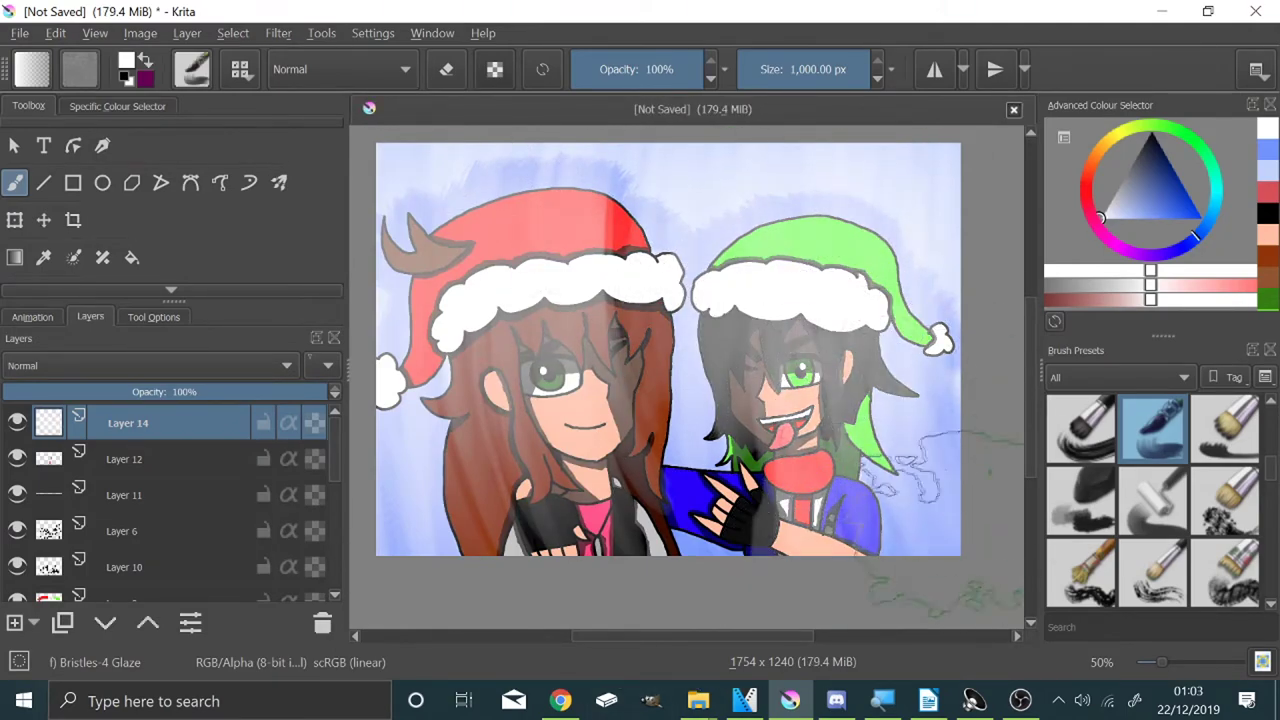
Step: Try slanted white light streaks across both characters and the background with the large smooth bristle brush at 110 px
click(1082, 430)
drag(400, 152, 430, 292)
drag(468, 150, 498, 285)
drag(538, 145, 574, 320)
drag(612, 150, 668, 380)
drag(710, 150, 748, 268)
drag(800, 150, 842, 300)
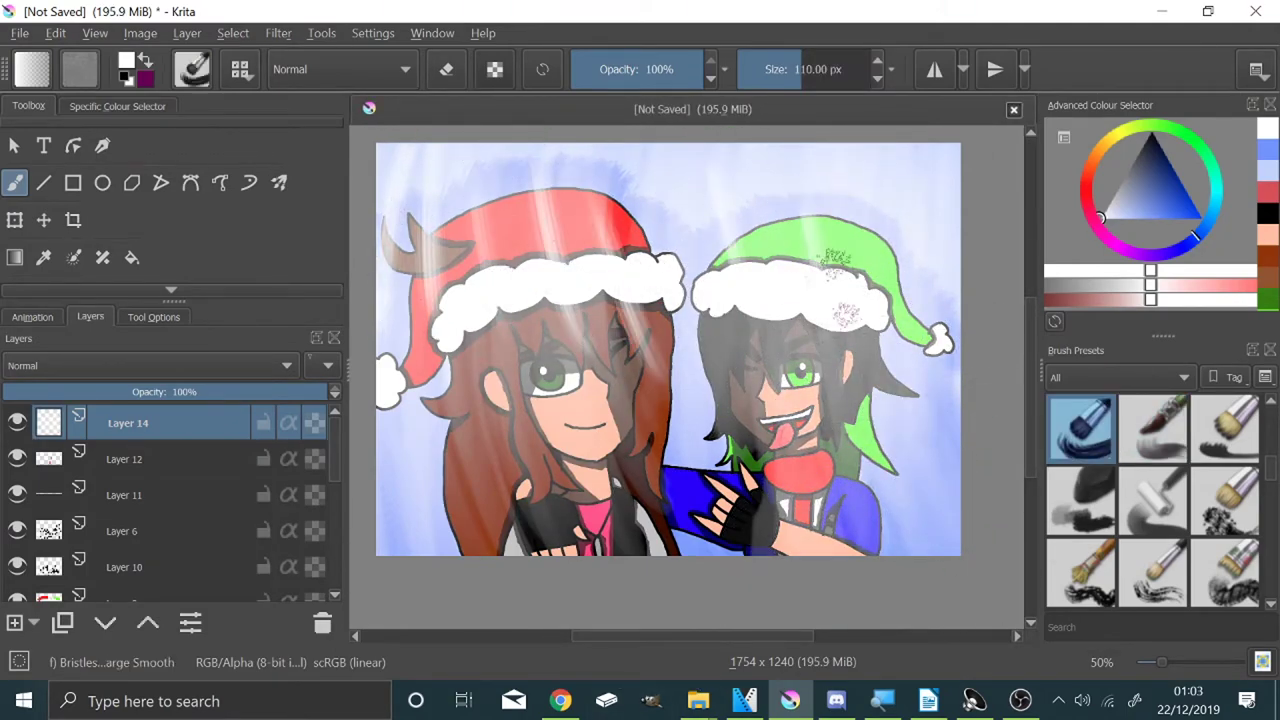
drag(550, 442, 528, 552)
drag(815, 428, 860, 510)
drag(892, 165, 924, 356)
drag(679, 296, 686, 537)
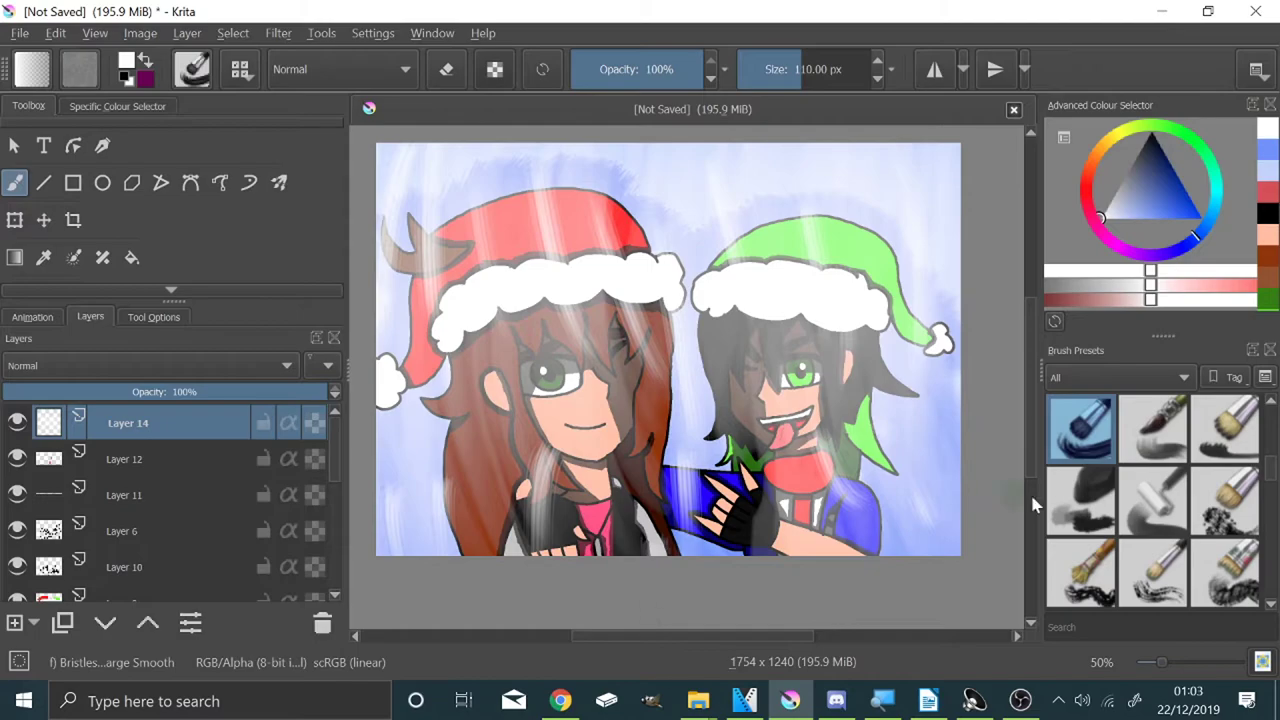
Step: Choose the Ink-7 Brush Rough preset and undo the latest white strokes
scroll(1140, 480, up, 3)
click(1227, 430)
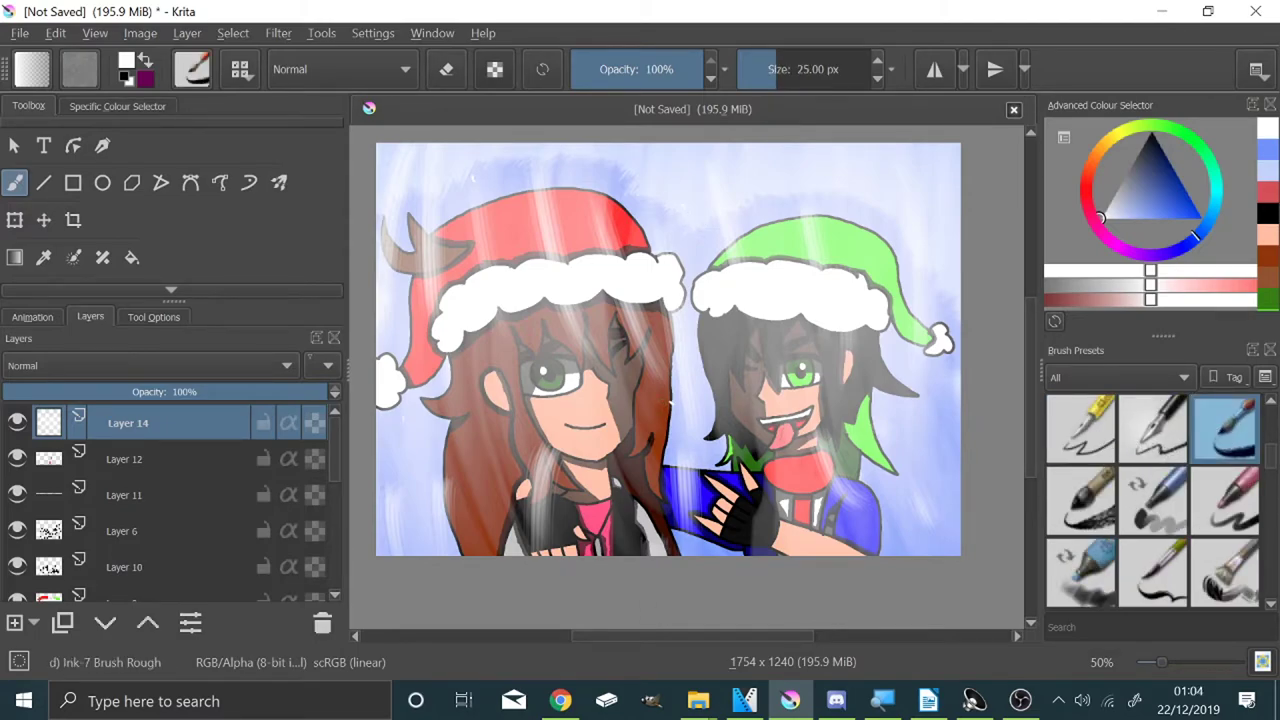
key(ctrl+z)
key(ctrl+z)
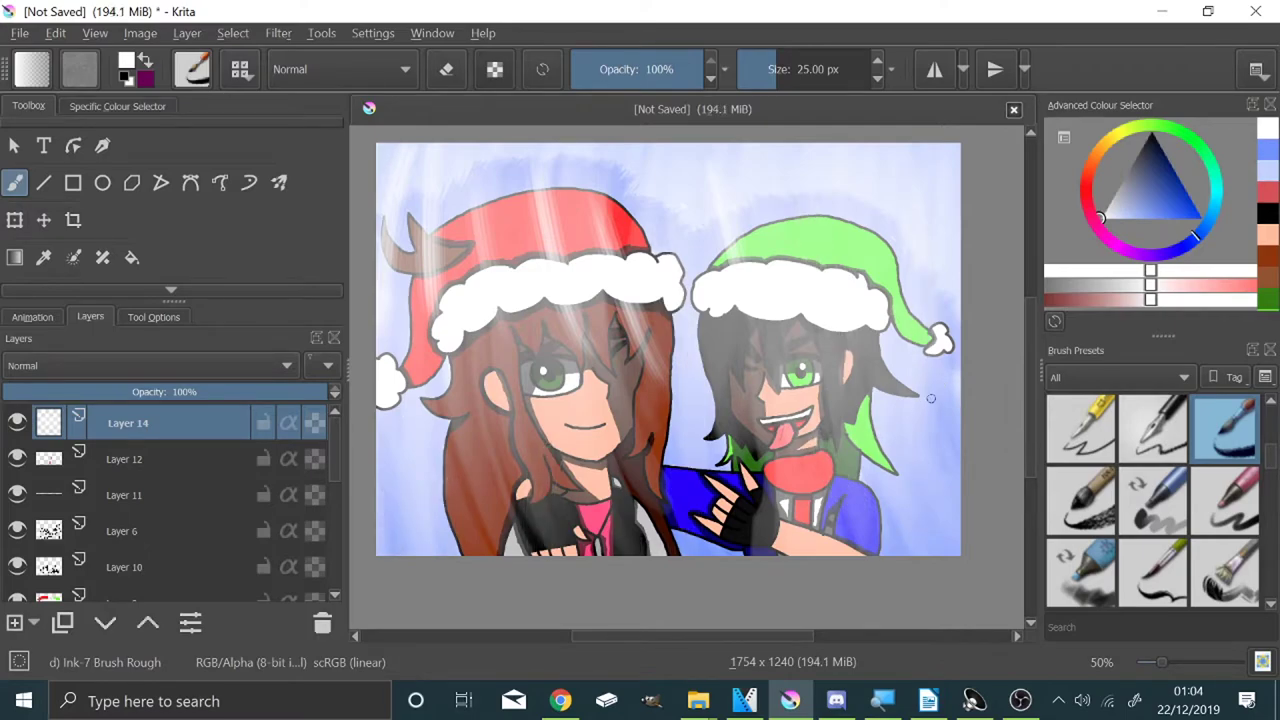
Step: Add a new layer on top and delete the white glaze and streak layer, Layer 14
drag(229, 391, 175, 391)
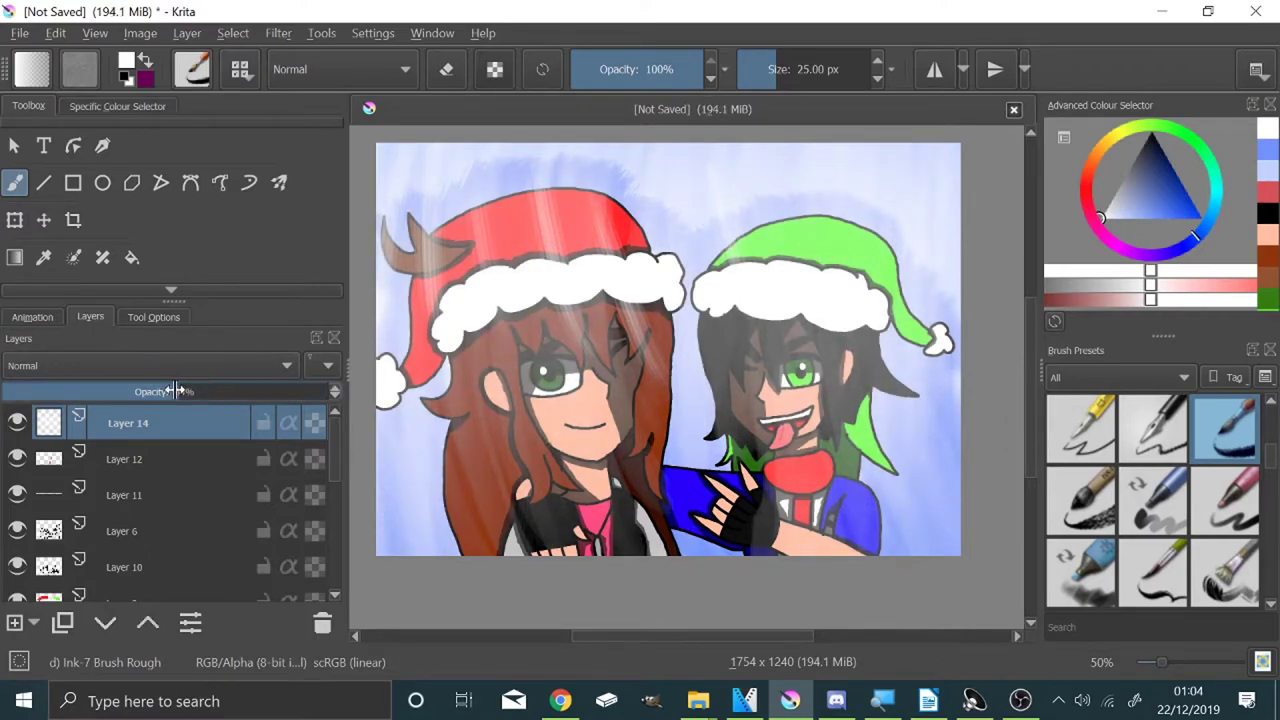
click(14, 625)
click(165, 458)
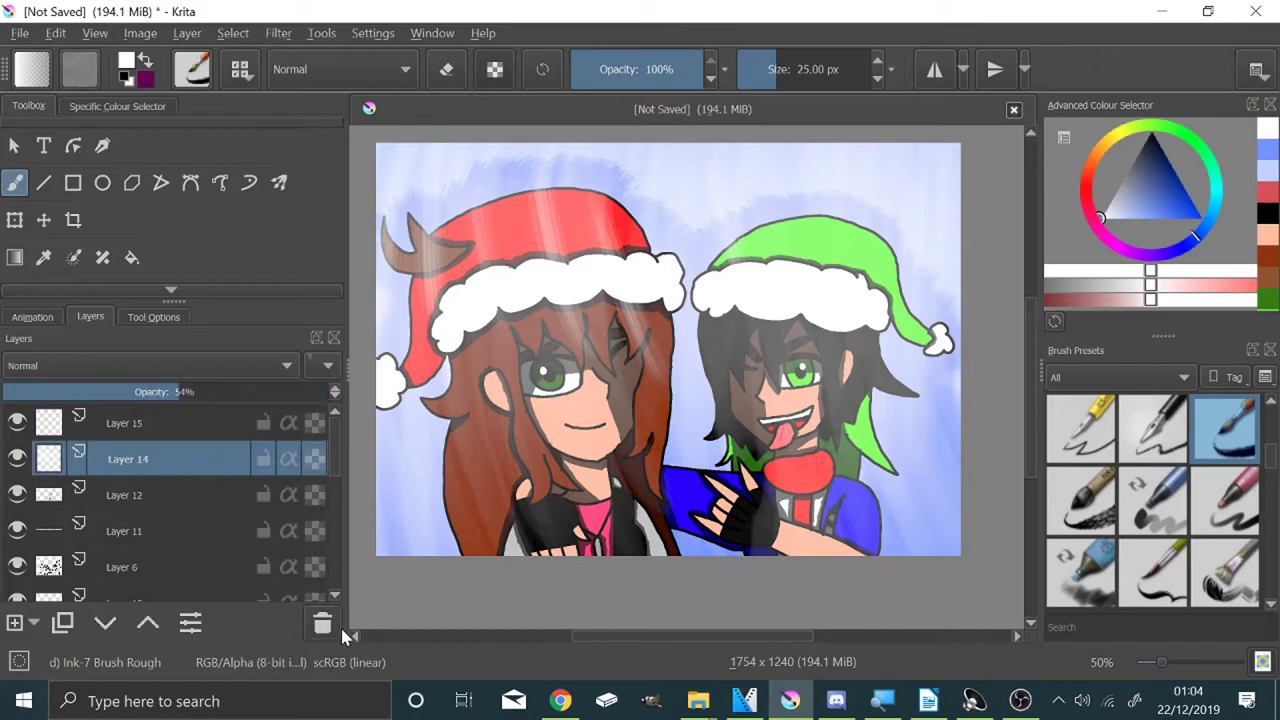
click(322, 623)
Step: Try dabbing white snow dots on Layer 12 with the brush at about 283 px, then undo them
drag(777, 77, 840, 77)
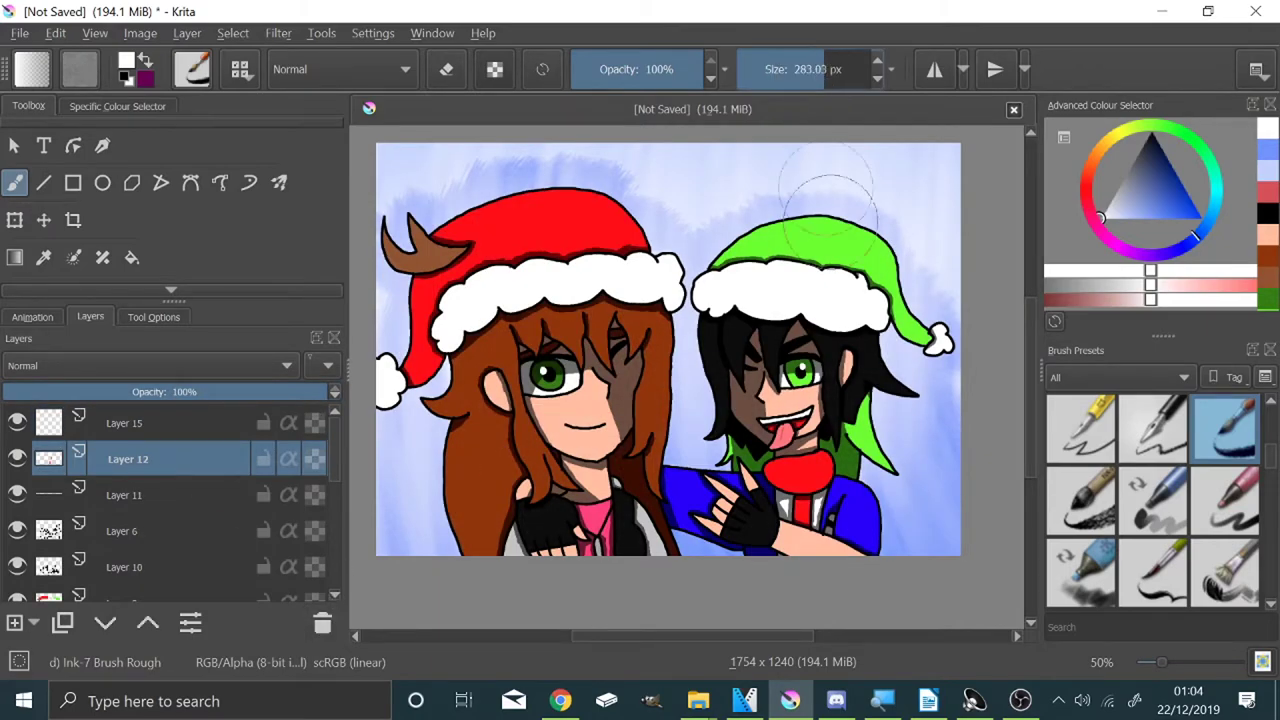
click(407, 173)
click(875, 177)
click(922, 385)
click(693, 445)
key(ctrl+z)
key(ctrl+z)
key(ctrl+z)
key(ctrl+z)
key(ctrl+z)
key(ctrl+z)
key(ctrl+z)
key(ctrl+z)
key(ctrl+z)
key(ctrl+z)
Step: Dab white snowflakes of varied size across the characters and background on Layer 12, using brush sizes of about 162 px and 71 px
click(812, 76)
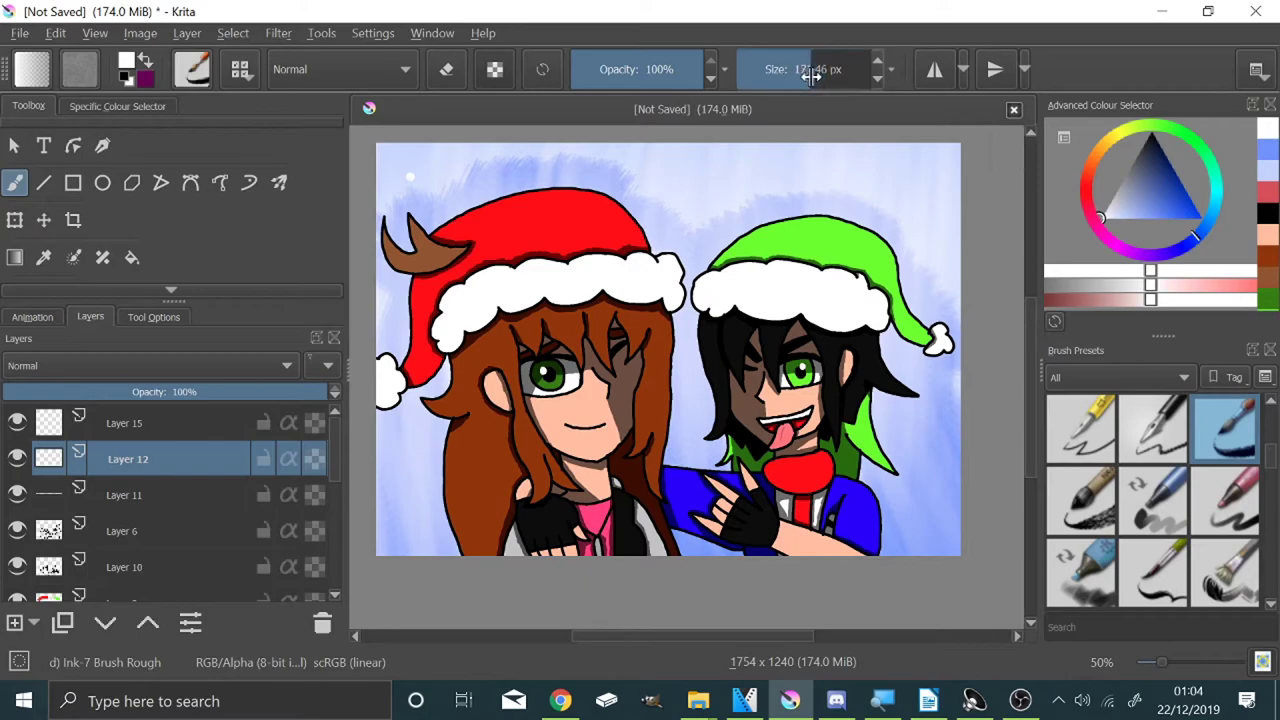
click(799, 161)
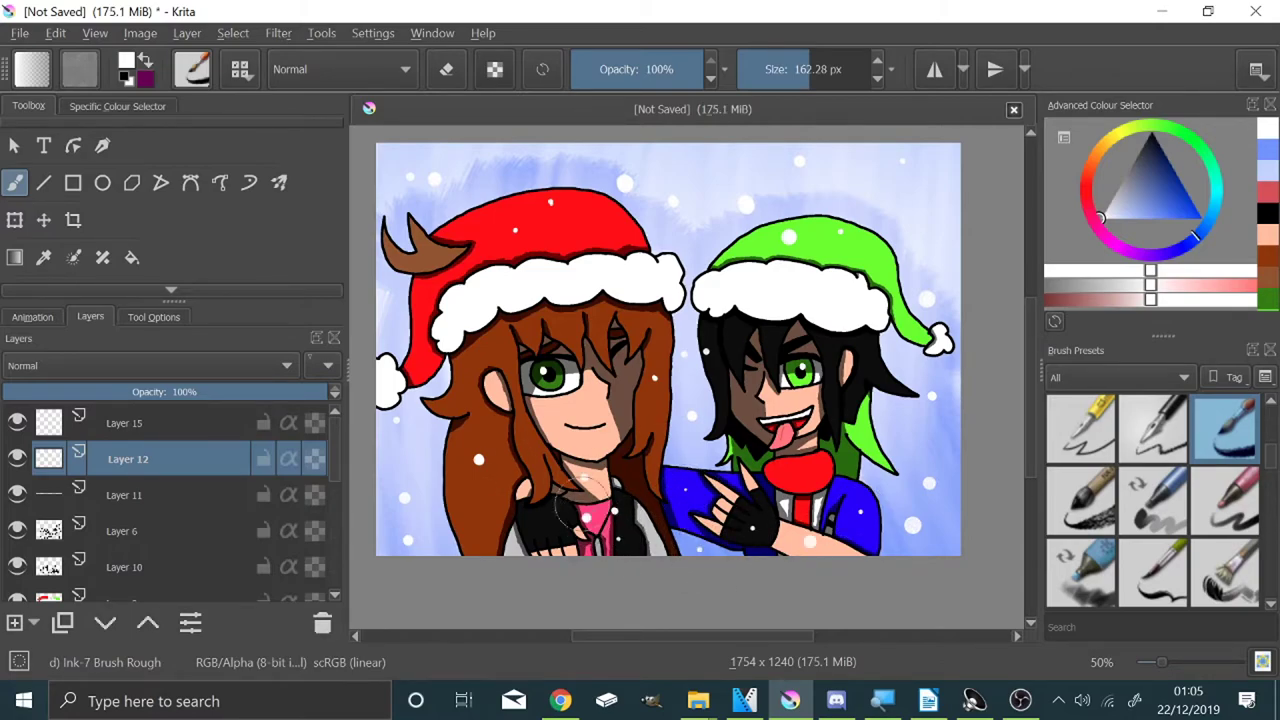
drag(780, 88, 760, 88)
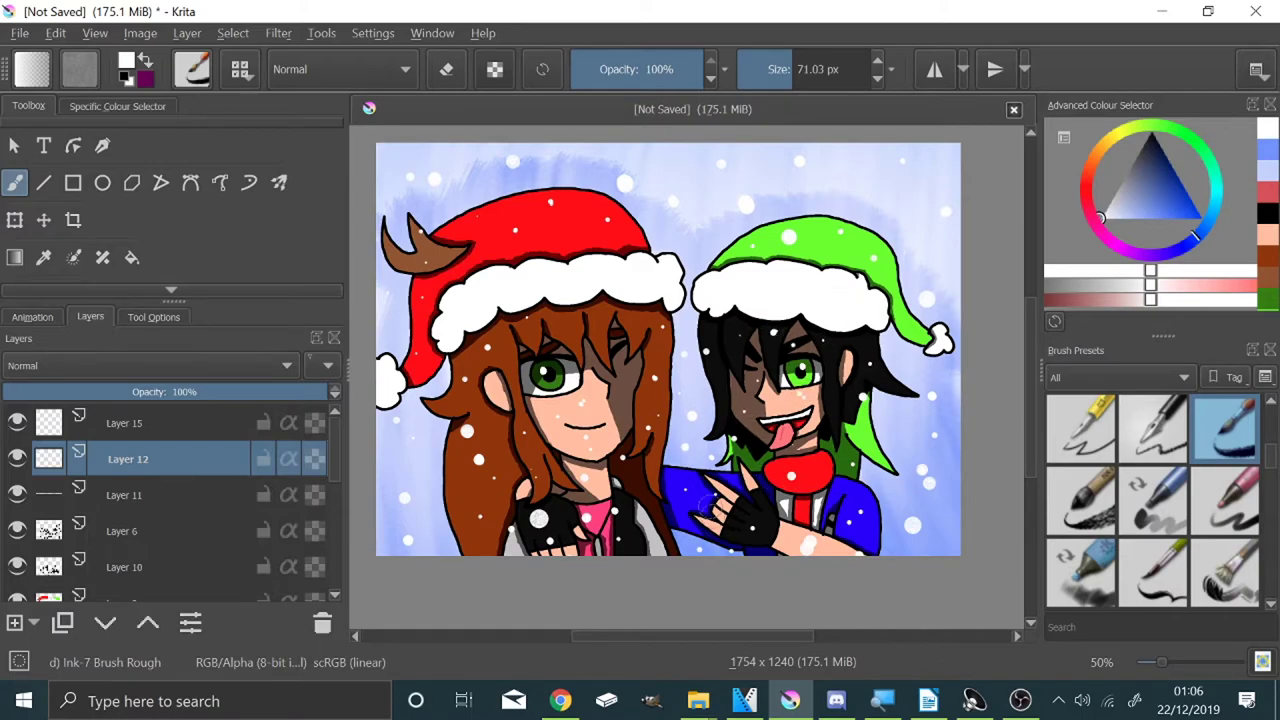
Step: Set the snow layer's opacity to 79% and select Layer 15 above it
drag(284, 391, 269, 391)
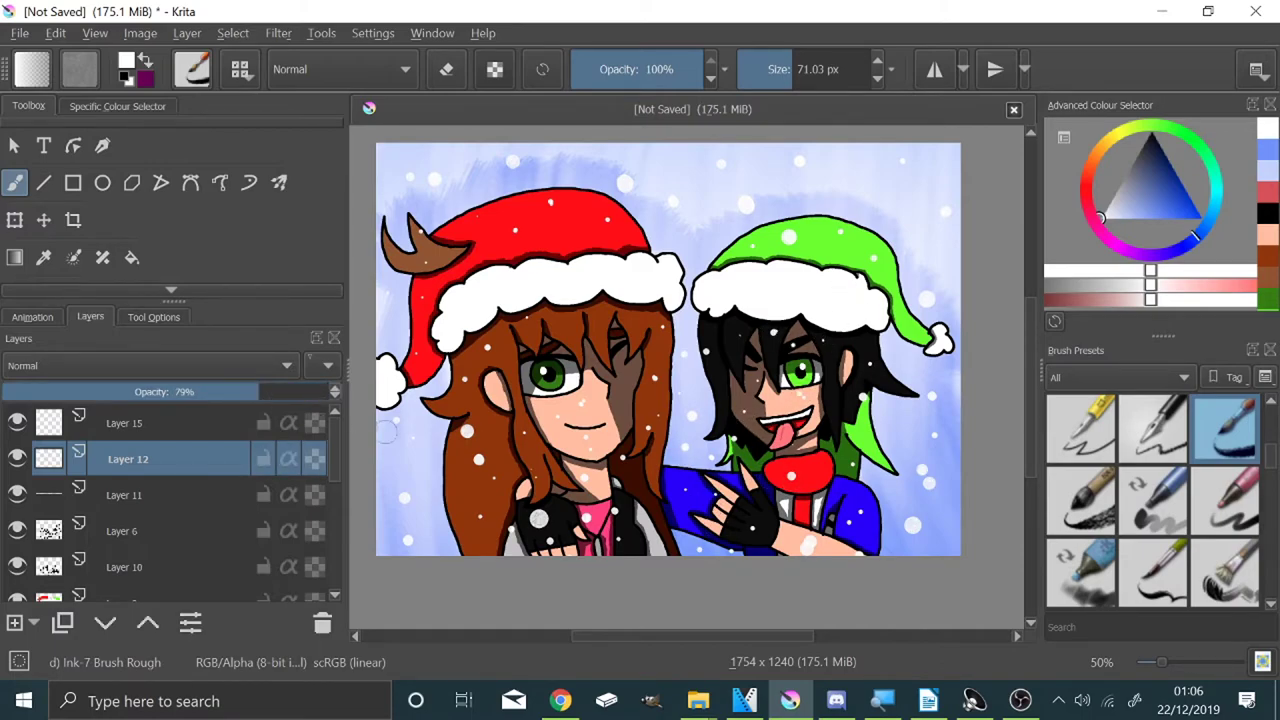
click(210, 428)
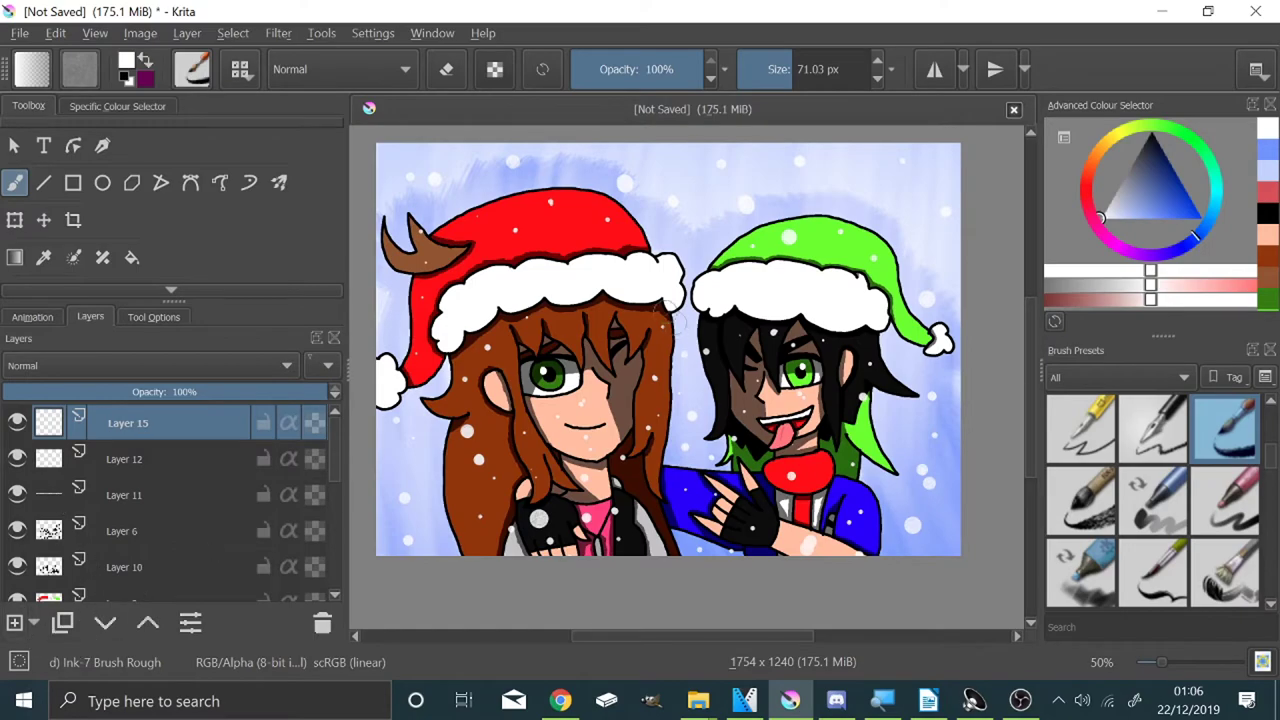
Step: Sign the artist's handle in black between the two hats on Layer 15, using the Ink-4 Pen Rough brush at 7 px
drag(1171, 180, 1168, 110)
click(1153, 430)
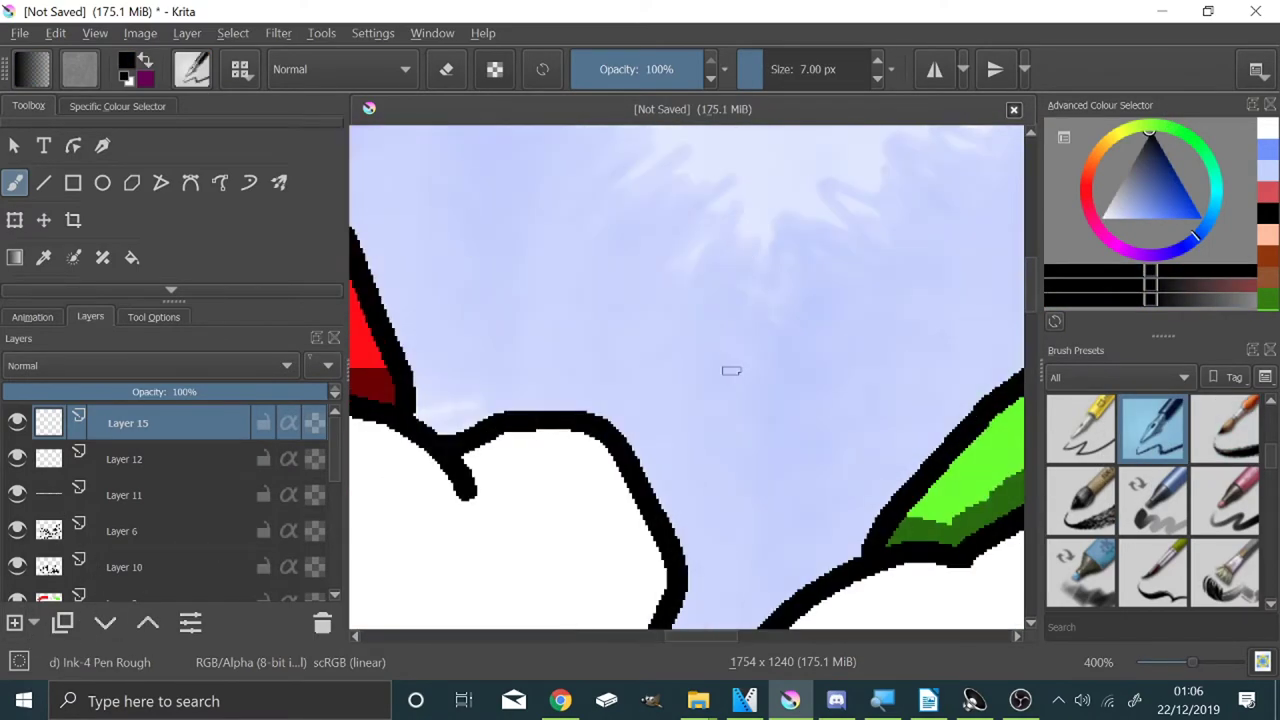
drag(450, 292, 446, 380)
drag(508, 298, 515, 378)
click(533, 284)
drag(530, 318, 535, 378)
mouse_move(582, 292)
mouse_down()
mouse_move(578, 378)
mouse_move(605, 382)
mouse_up()
drag(628, 372, 656, 397)
mouse_move(680, 342)
mouse_down()
mouse_move(709, 346)
mouse_move(772, 457)
mouse_up()
click(708, 403)
drag(764, 360, 728, 446)
drag(808, 380, 858, 450)
scroll(773, 268, down, 6)
scroll(980, 270, up, 1)
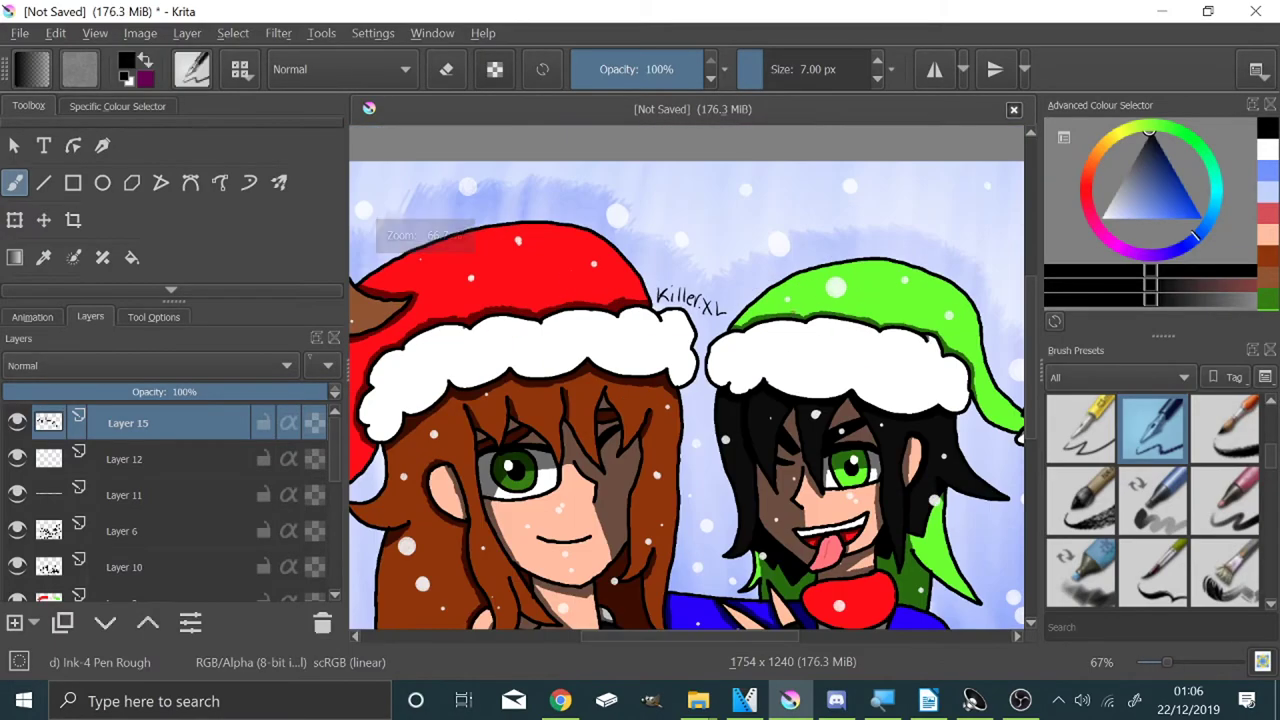
Step: Set the pen to bright green at 6.01 px, try a stroke in the sky above the signature, and undo it
click(1170, 129)
click(1200, 218)
scroll(750, 283, down, 2)
scroll(829, 243, up, 2)
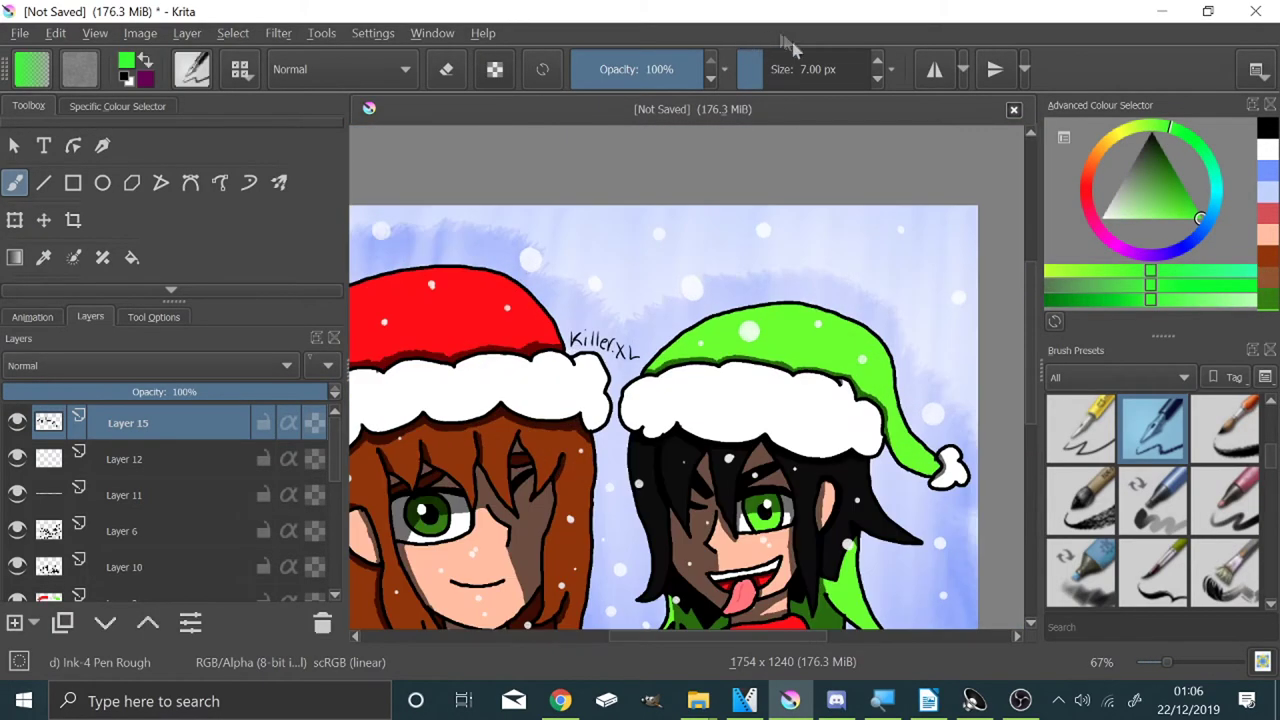
click(778, 69)
drag(779, 69, 762, 69)
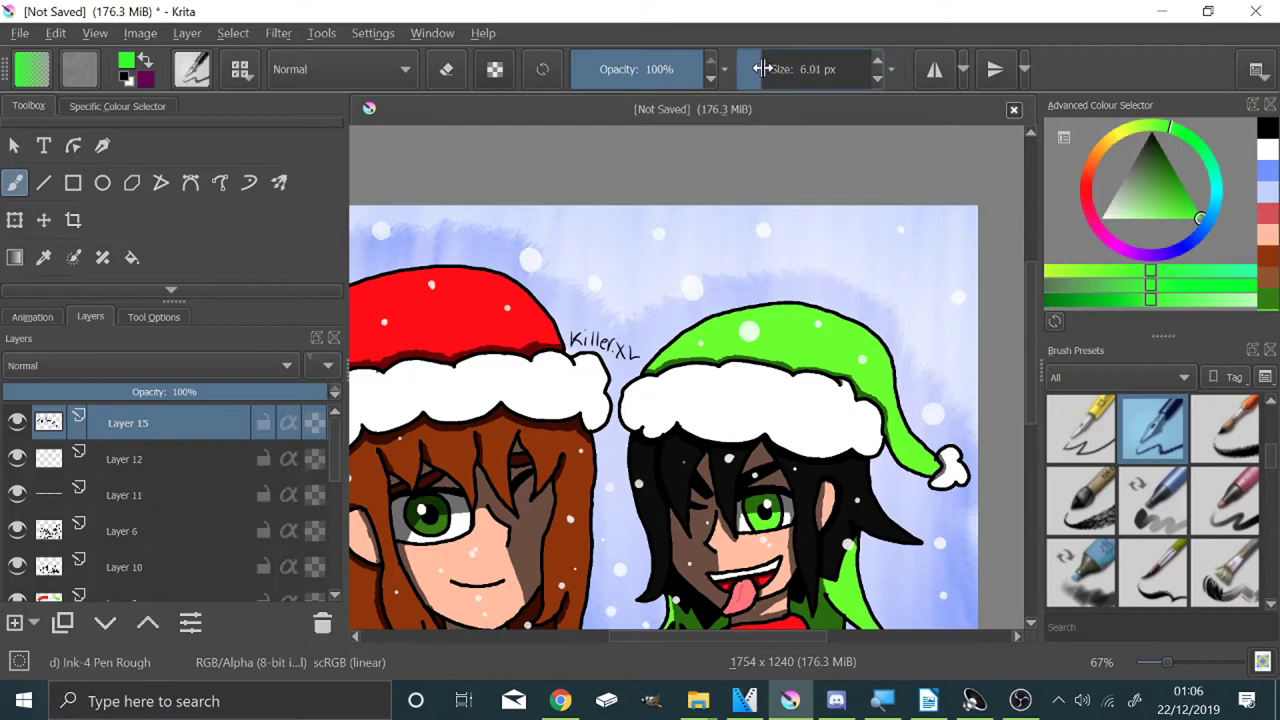
drag(582, 258, 619, 262)
key(ctrl+z)
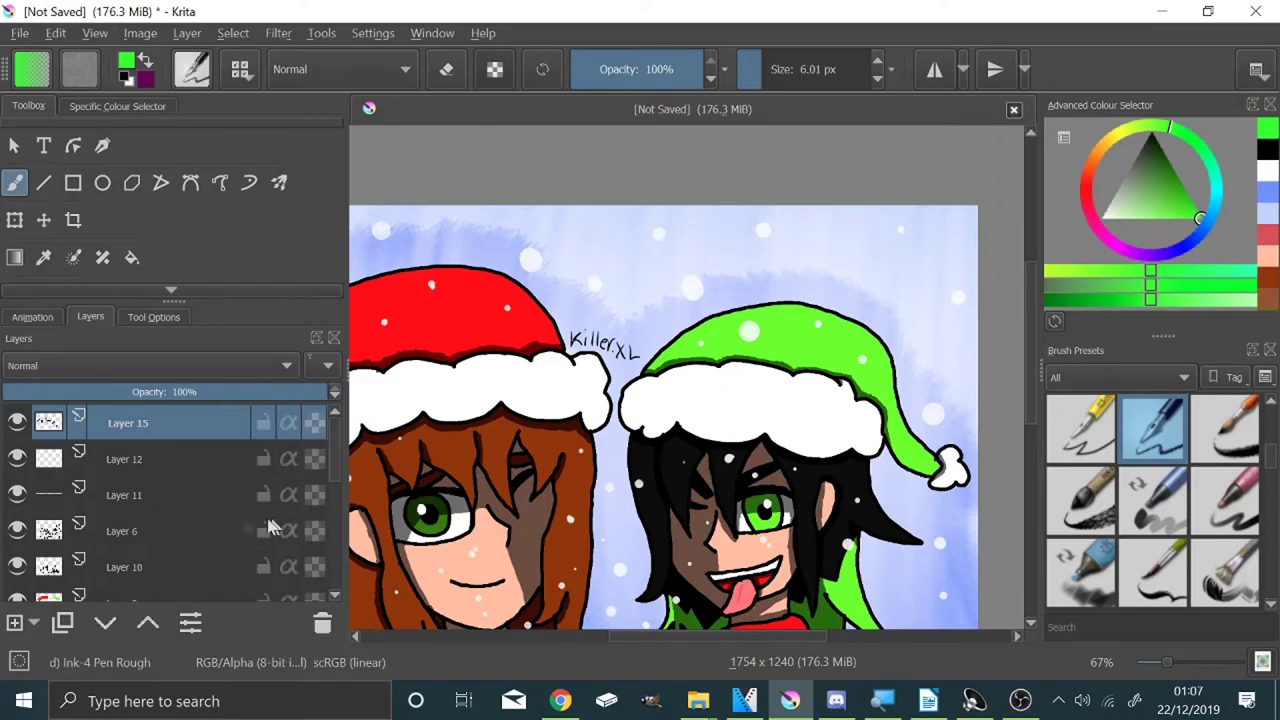
Step: Move the snow layer, Layer 12, above the signature layer, Layer 15, and add a new layer between them
drag(175, 458, 172, 408)
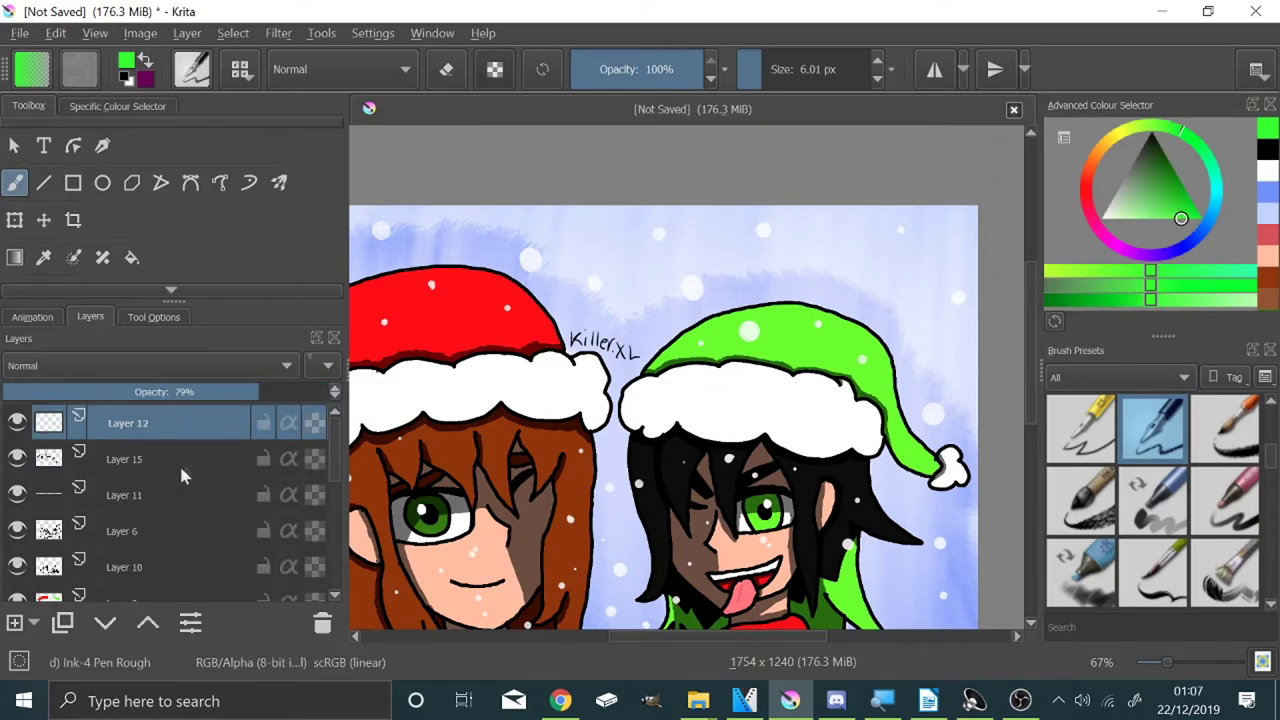
click(180, 464)
click(14, 623)
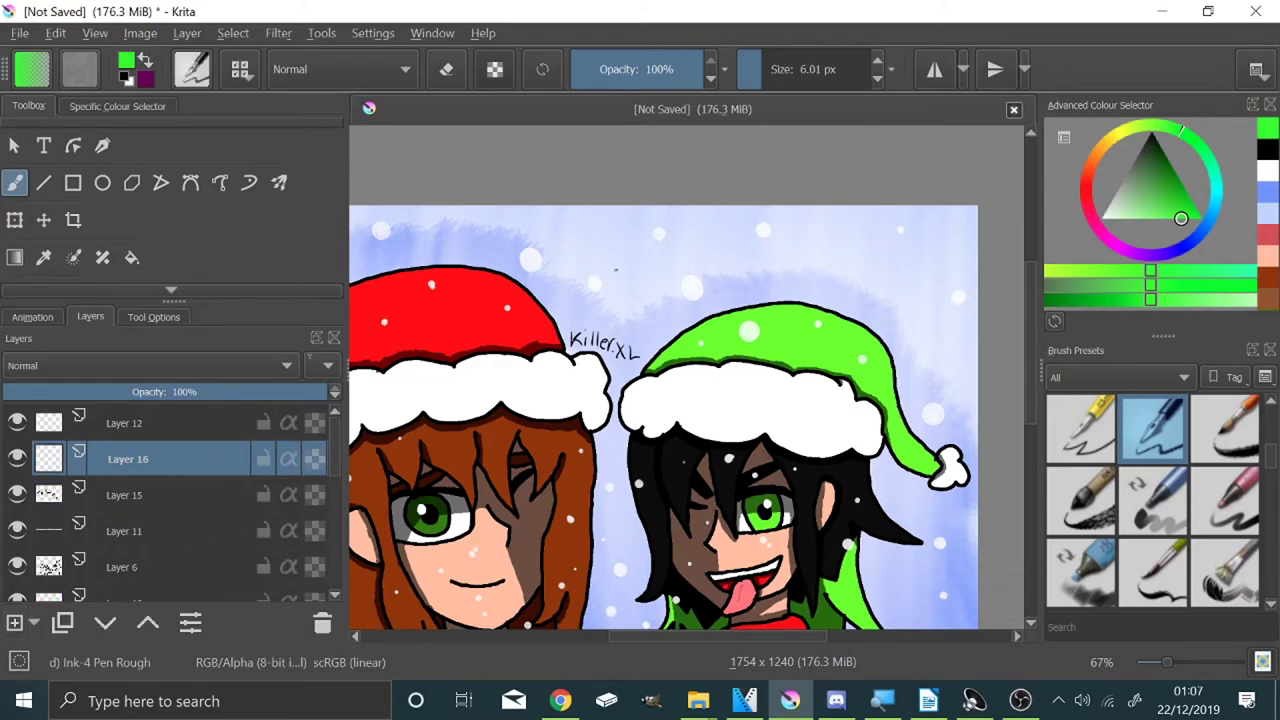
Step: Hand-letter green text across the sky above the hats on the new layer between the snow and the signature
mouse_move(586, 272)
mouse_down()
mouse_move(660, 247)
mouse_move(676, 258)
mouse_move(700, 226)
mouse_move(710, 282)
mouse_move(799, 287)
mouse_move(812, 258)
mouse_move(848, 290)
mouse_up()
mouse_move(878, 252)
mouse_down()
mouse_move(866, 284)
mouse_move(902, 288)
mouse_move(930, 266)
mouse_up()
mouse_move(944, 254)
mouse_down()
mouse_move(912, 304)
mouse_move(540, 234)
mouse_up()
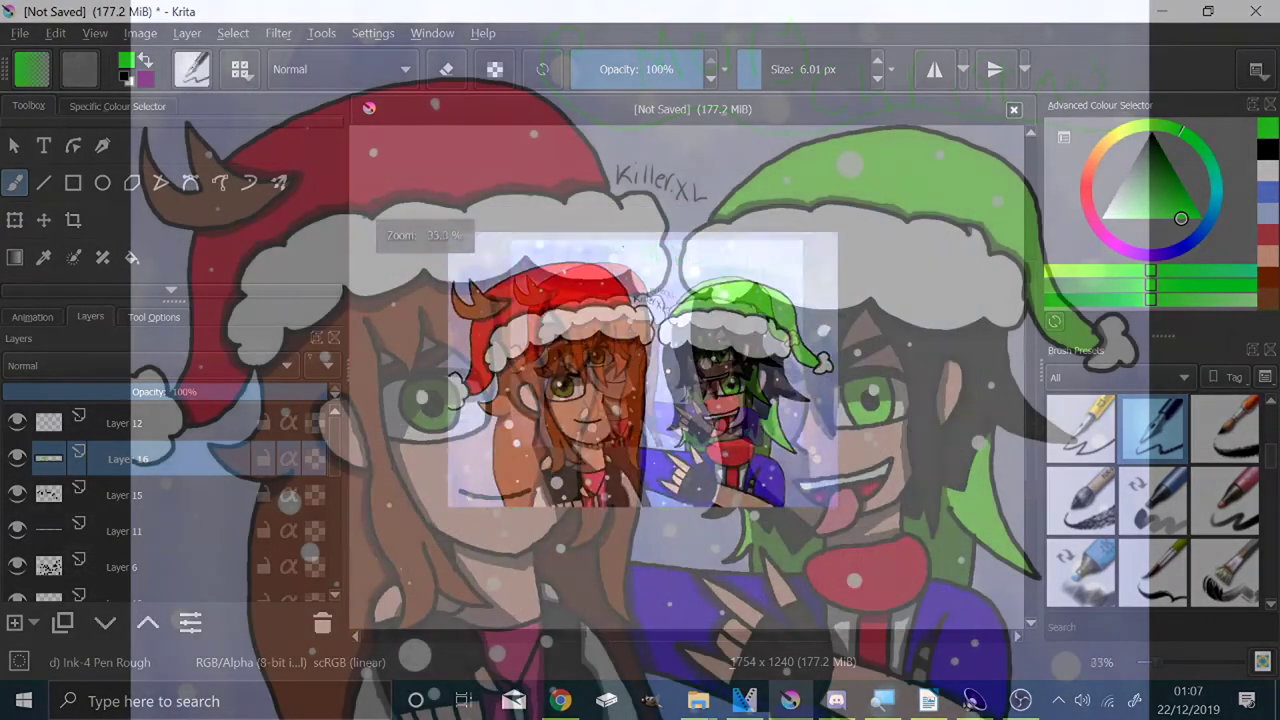